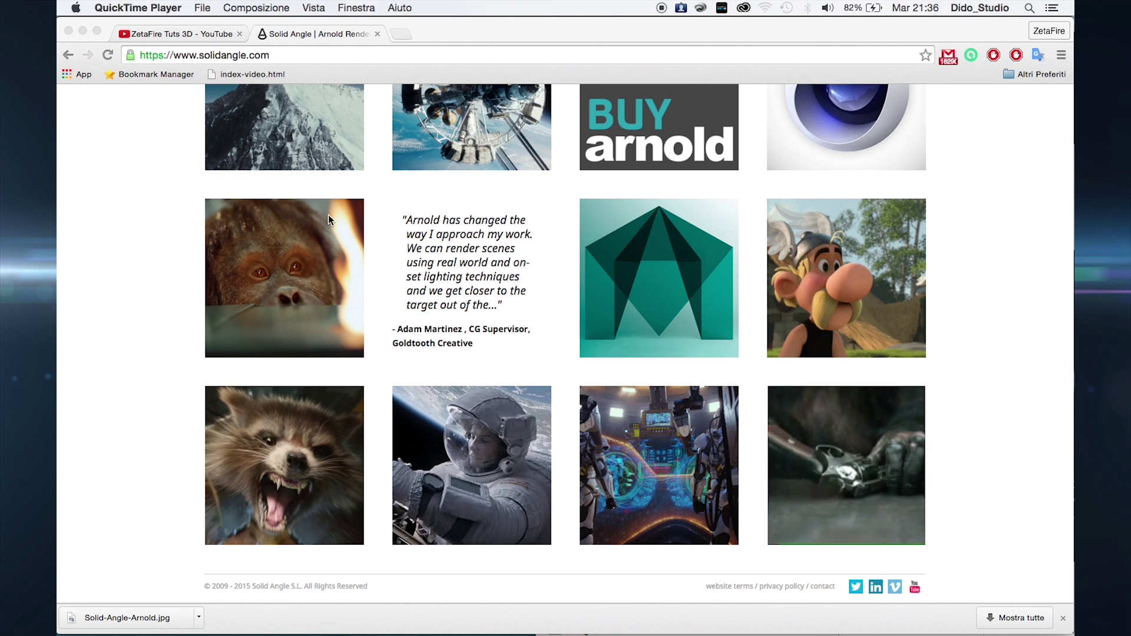
- Look over the Solid Angle home page and the ZetaFire Tuts 3D YouTube channel page
scroll(376, 264, "down", 1)
scroll(376, 267, "up", 5)
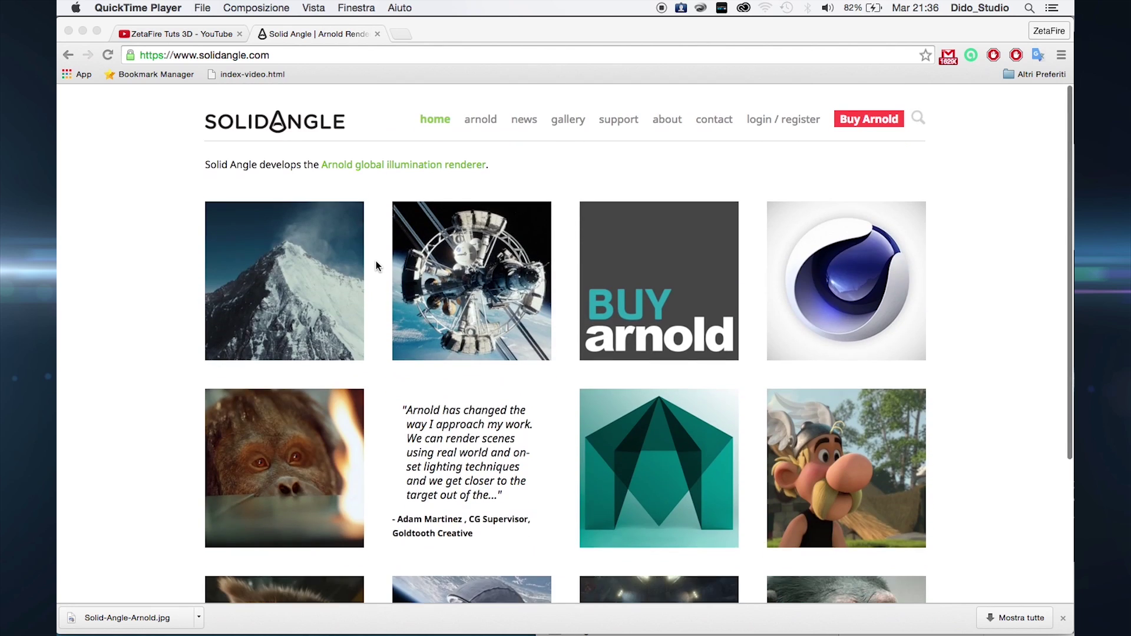
scroll(376, 267, "down", 5)
scroll(376, 266, "up", 3)
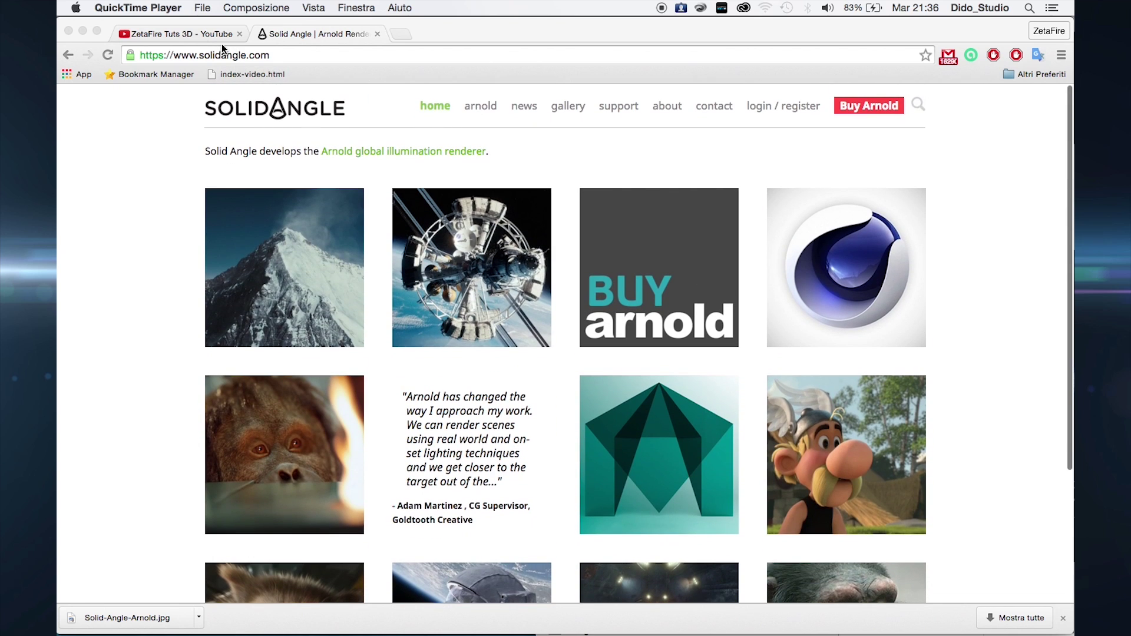
left_click(185, 37)
scroll(502, 333, "down", 10)
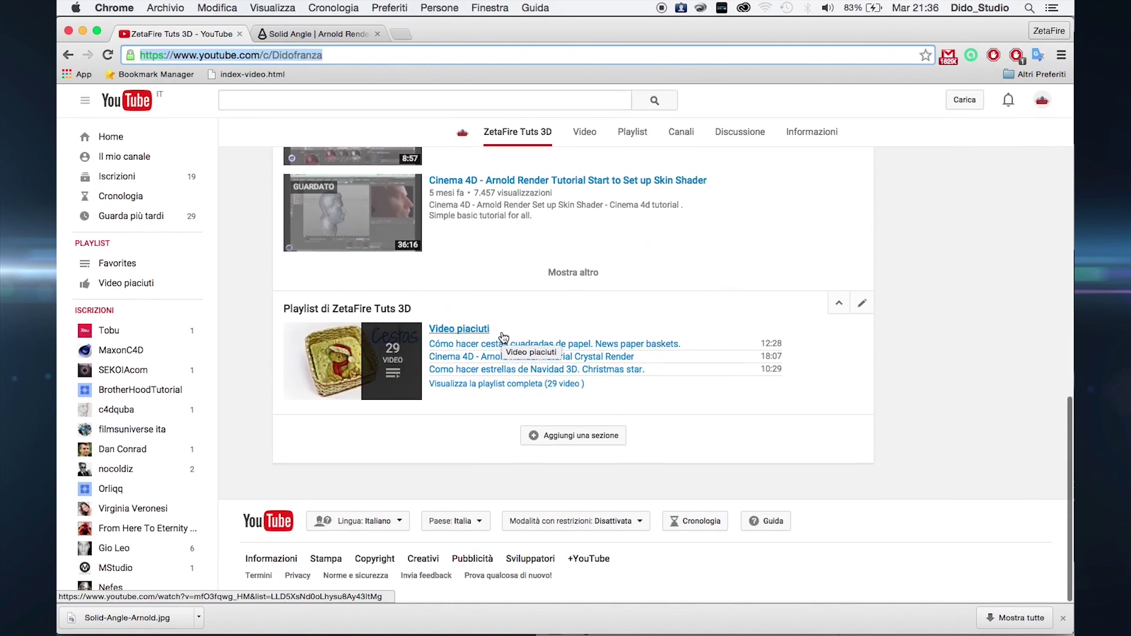
scroll(502, 334, "up", 10)
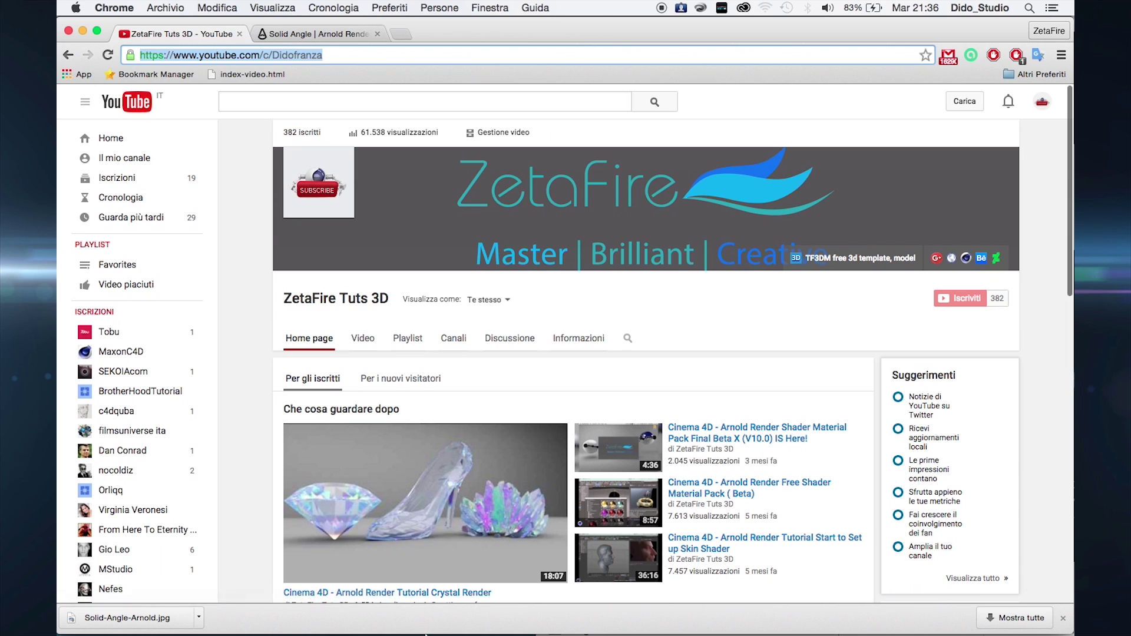
- Switch to Finder and preview the AA01.mov video in the Arnold Tutorial Earth folder
mouse_move(507, 626)
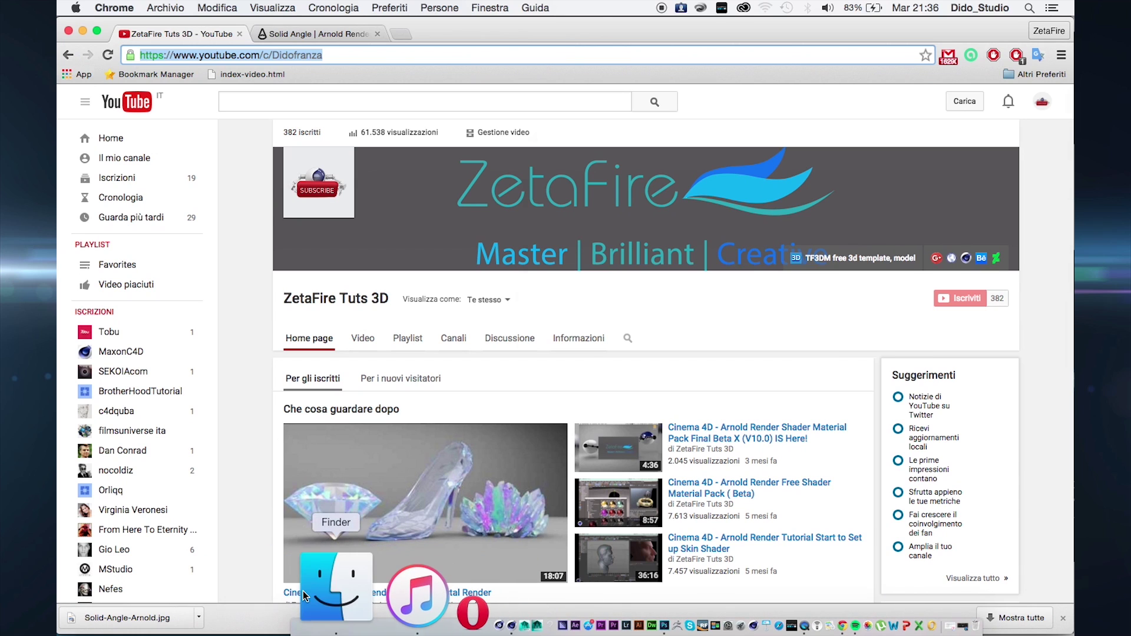
left_click(303, 591)
key("space")
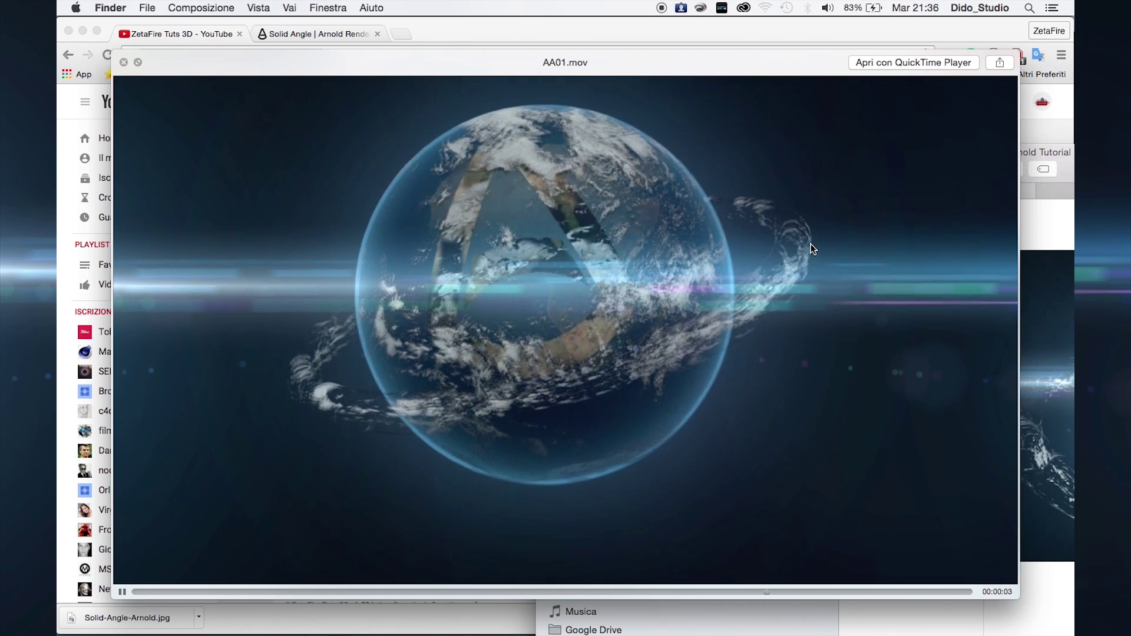
key("space")
- Switch to Photoshop and examine the logo-solidangle.png, ArnoldlogoearthDiffuse.psd and ArnoldlogoearthMask.jpg documents
mouse_move(764, 622)
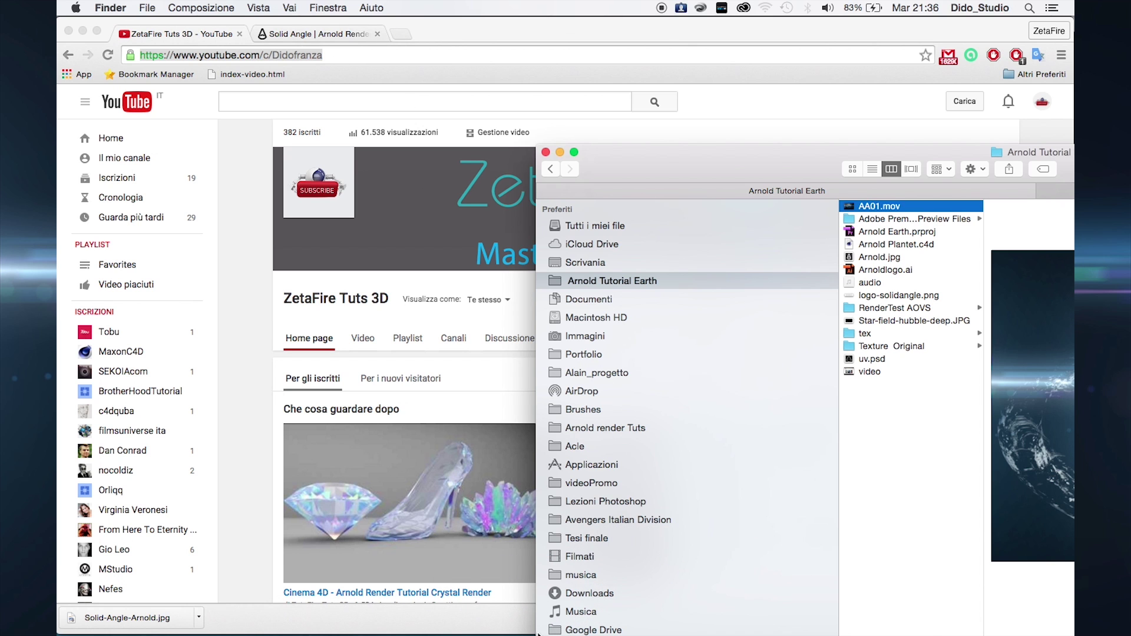
mouse_move(492, 634)
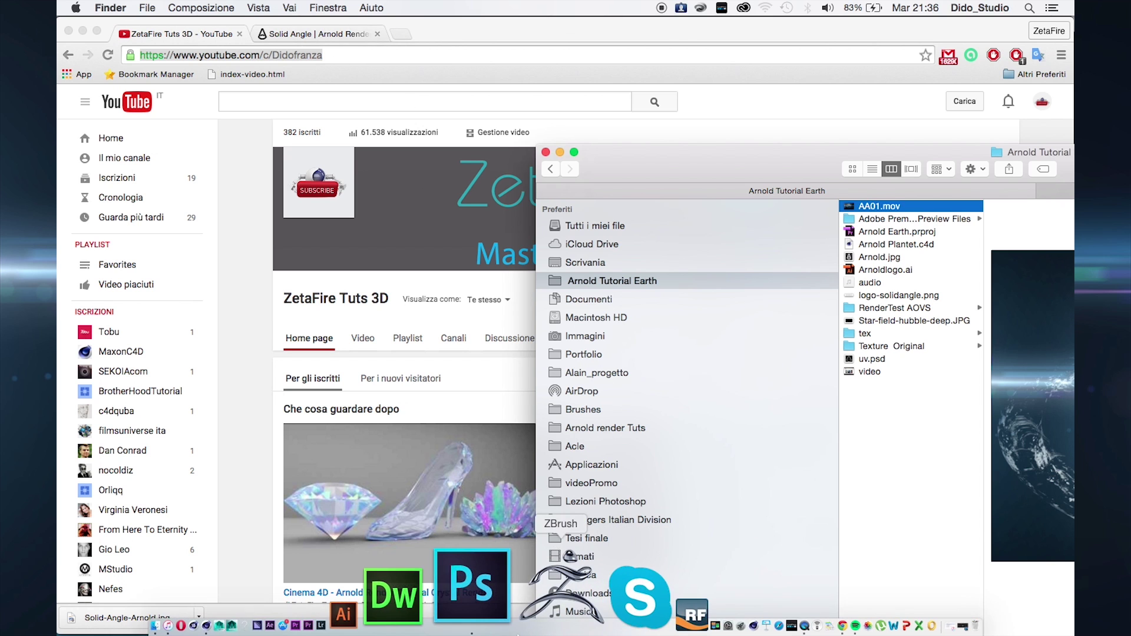
left_click(510, 613)
left_click(403, 64)
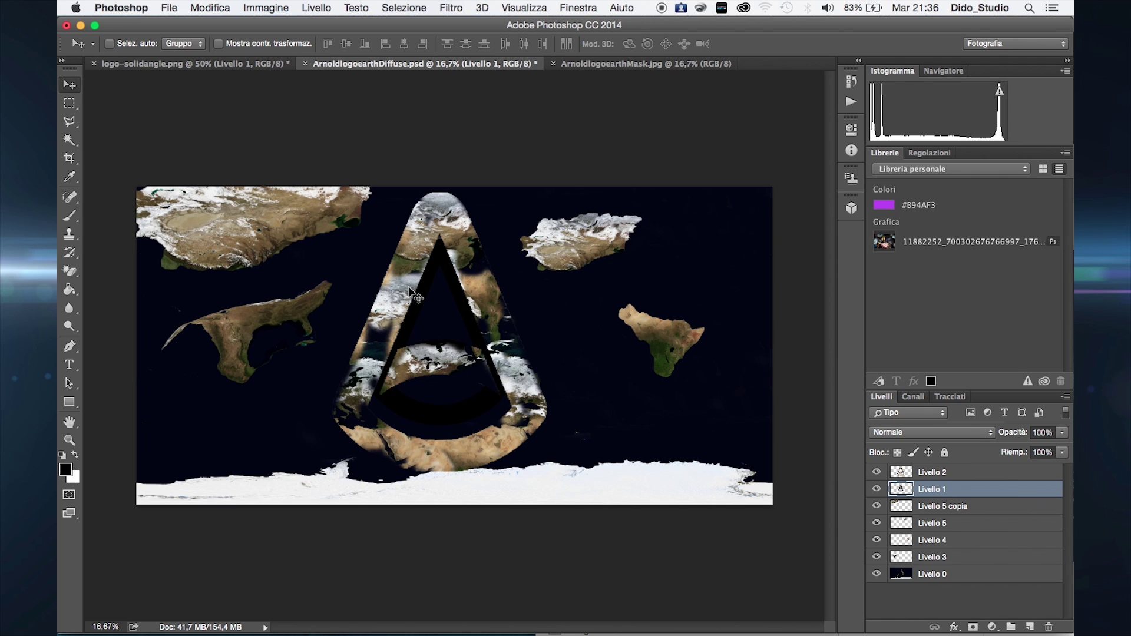
left_click(257, 68)
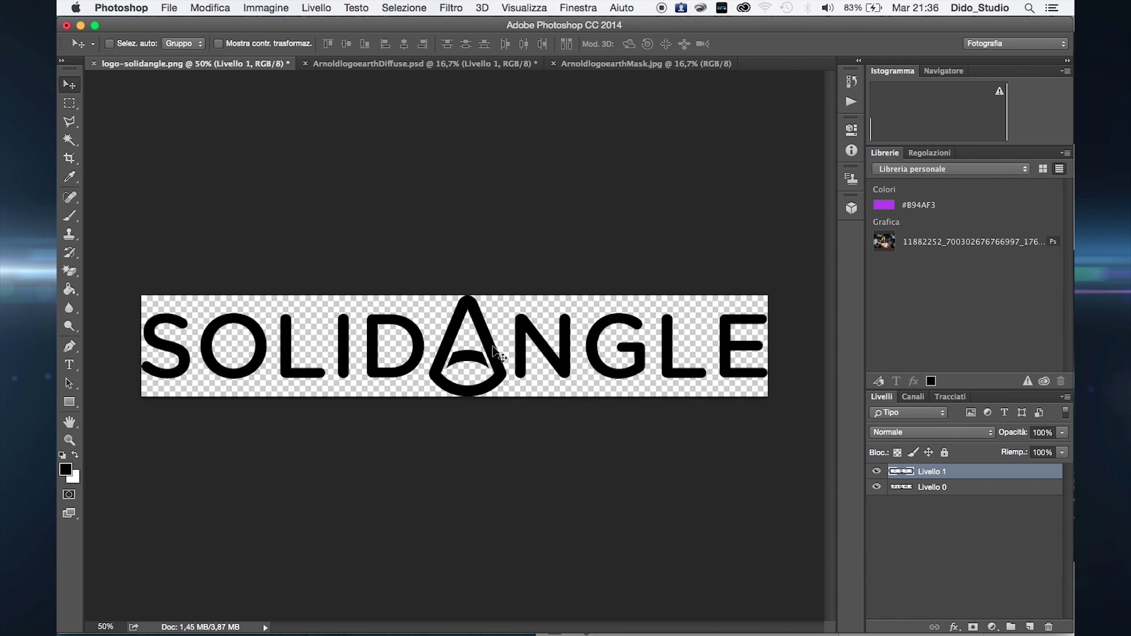
left_click(409, 65)
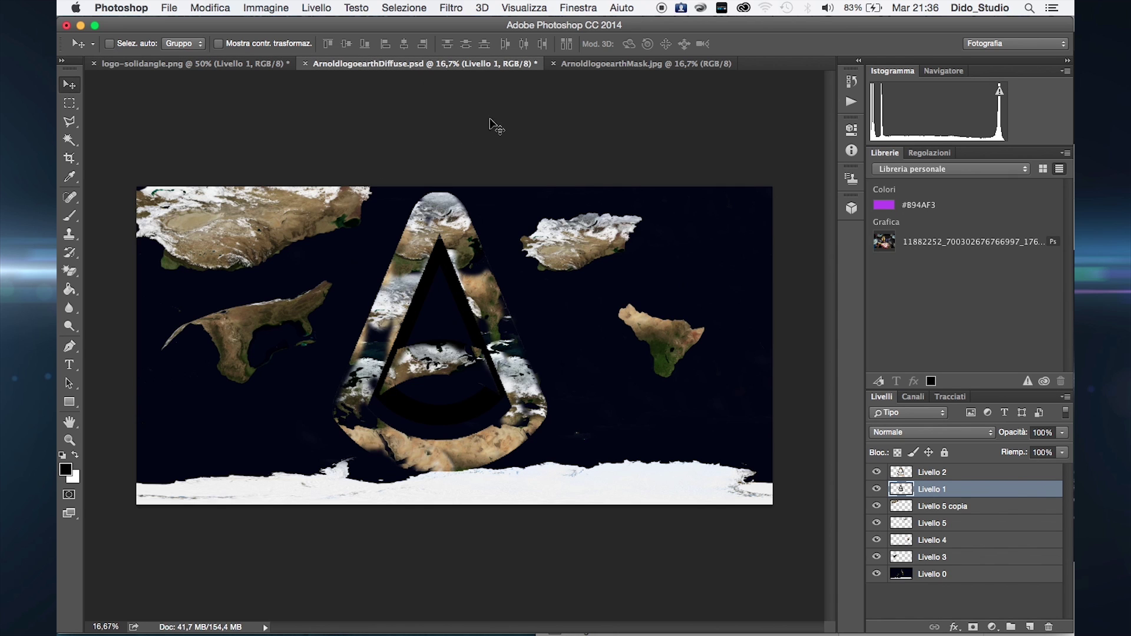
left_click(569, 66)
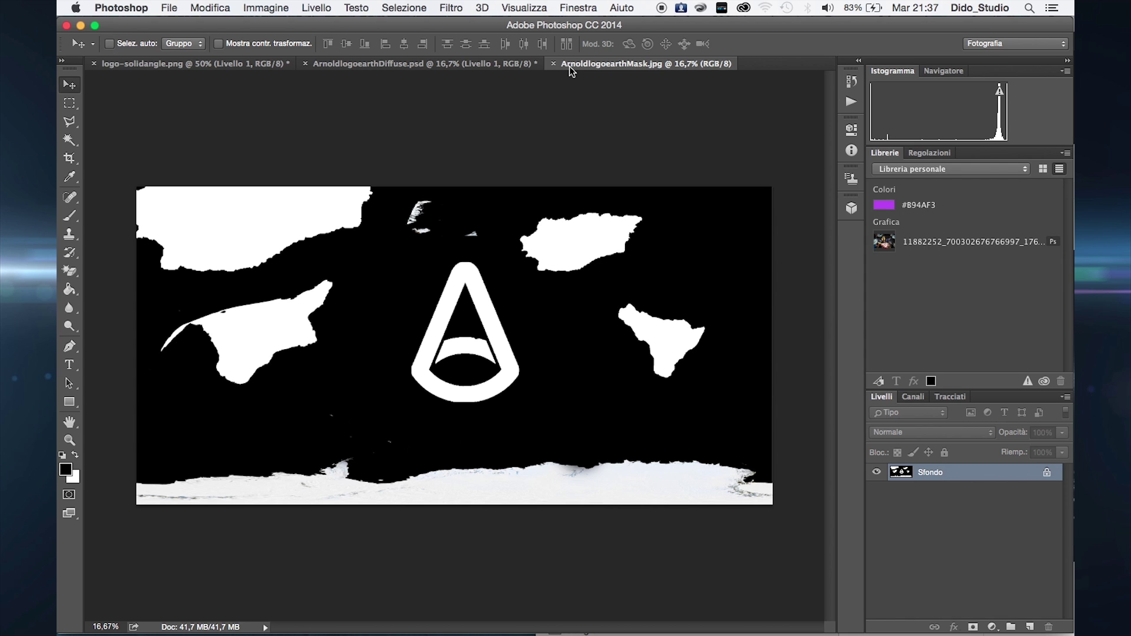
- Switch to Cinema 4D and preview the Arnold Plantet.c4d project in the Arnold IPR render, stopping it when done
key("super+Tab")
key("super+Tab")
key("super+Tab")
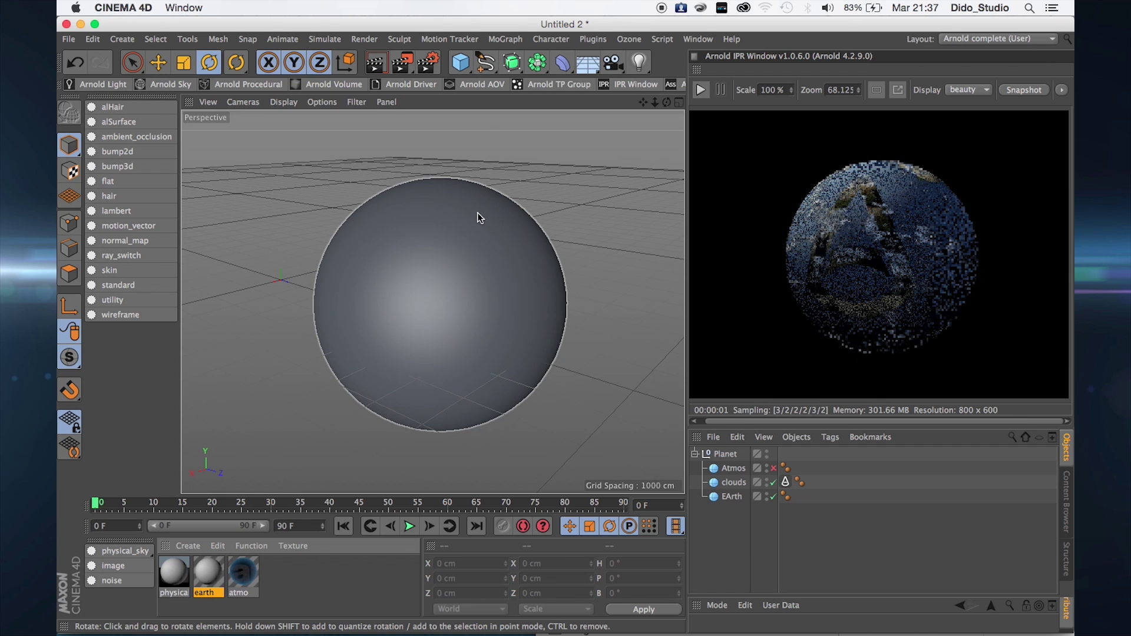
key("v")
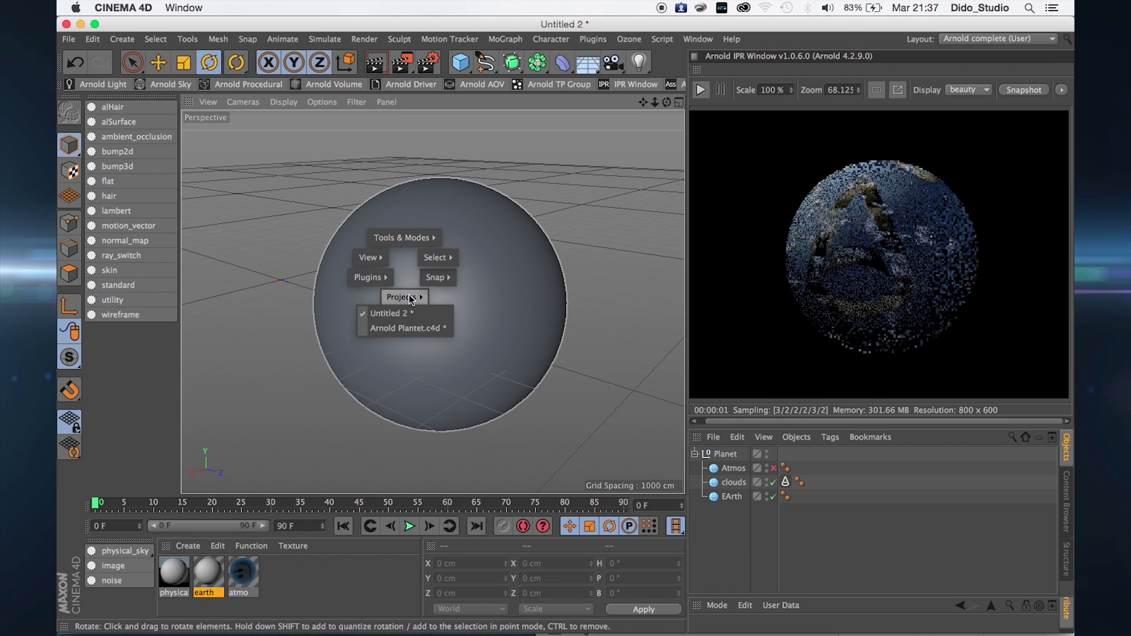
left_click(412, 329)
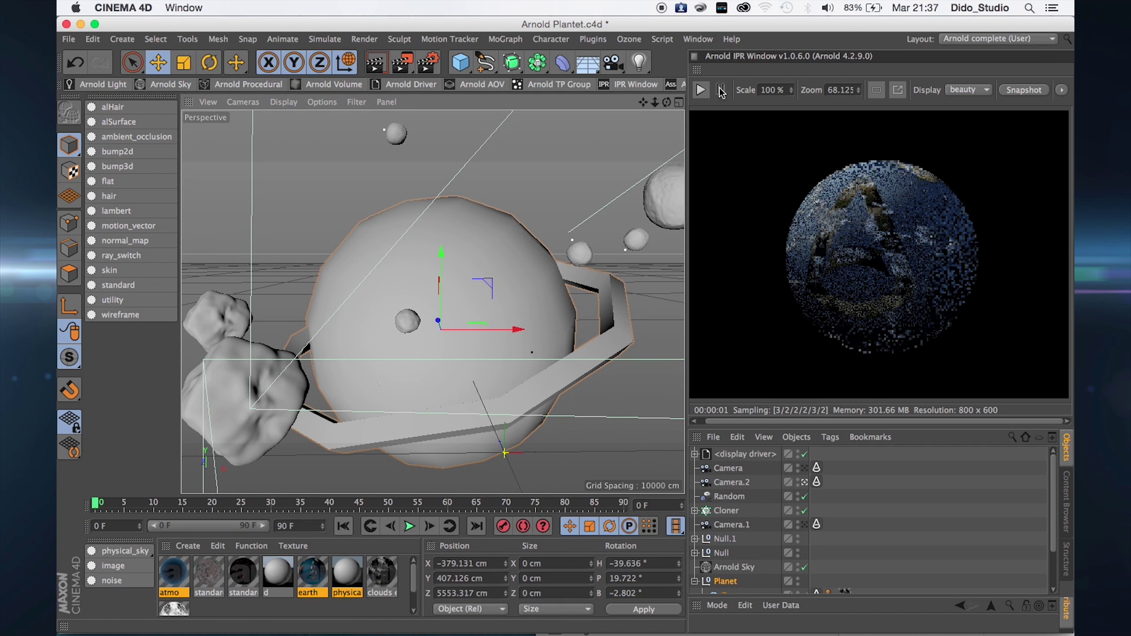
left_click(701, 90)
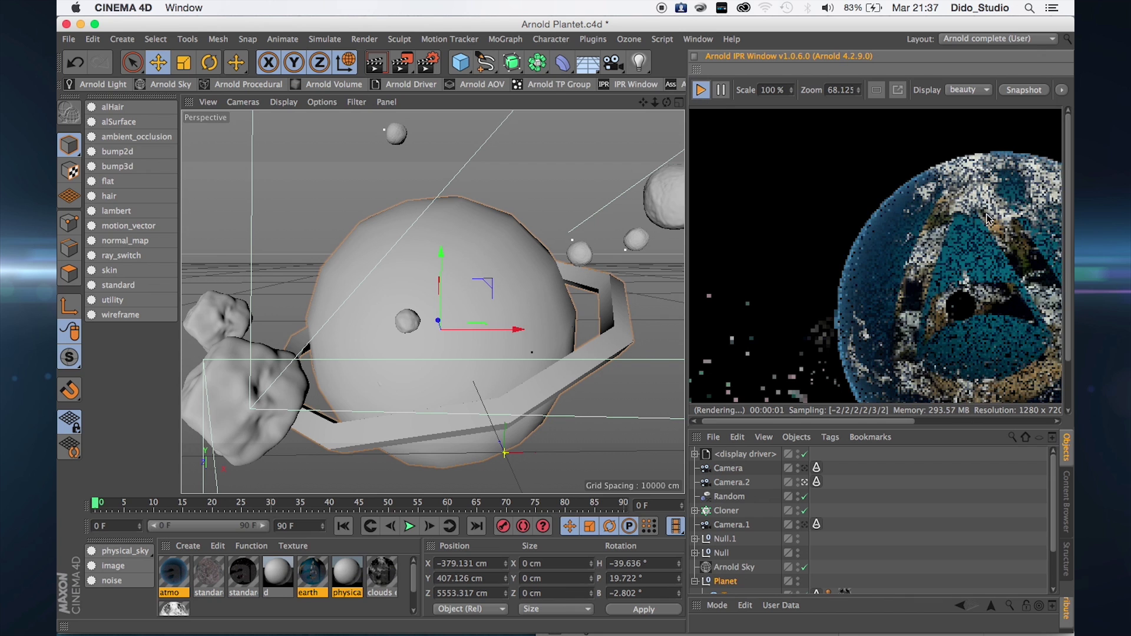
scroll(967, 303, "down", 3)
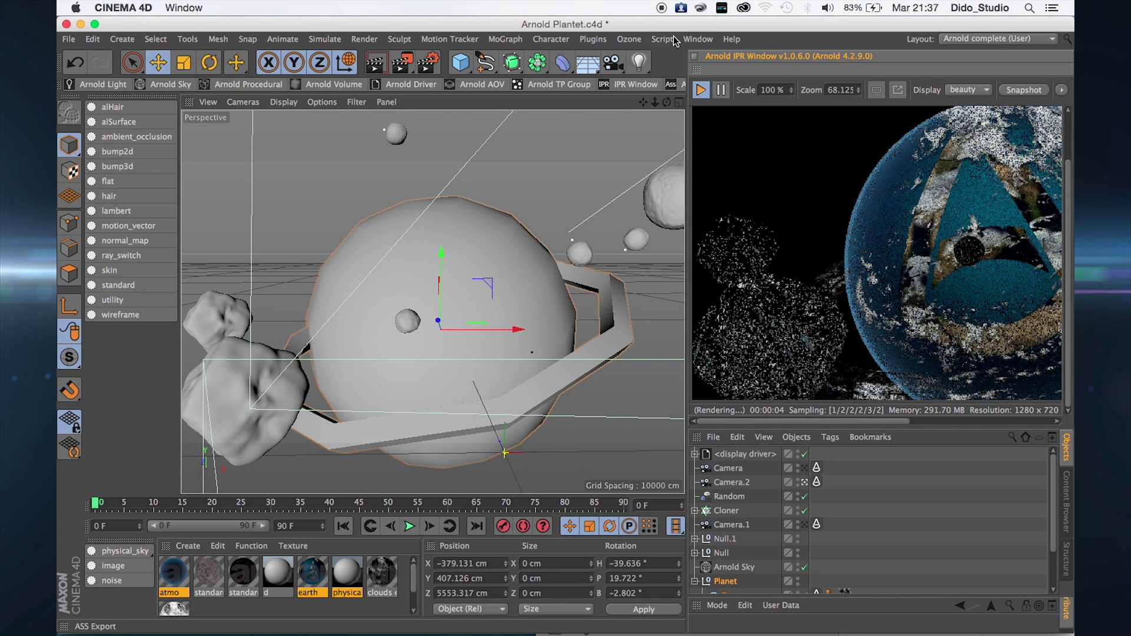
left_click(702, 90)
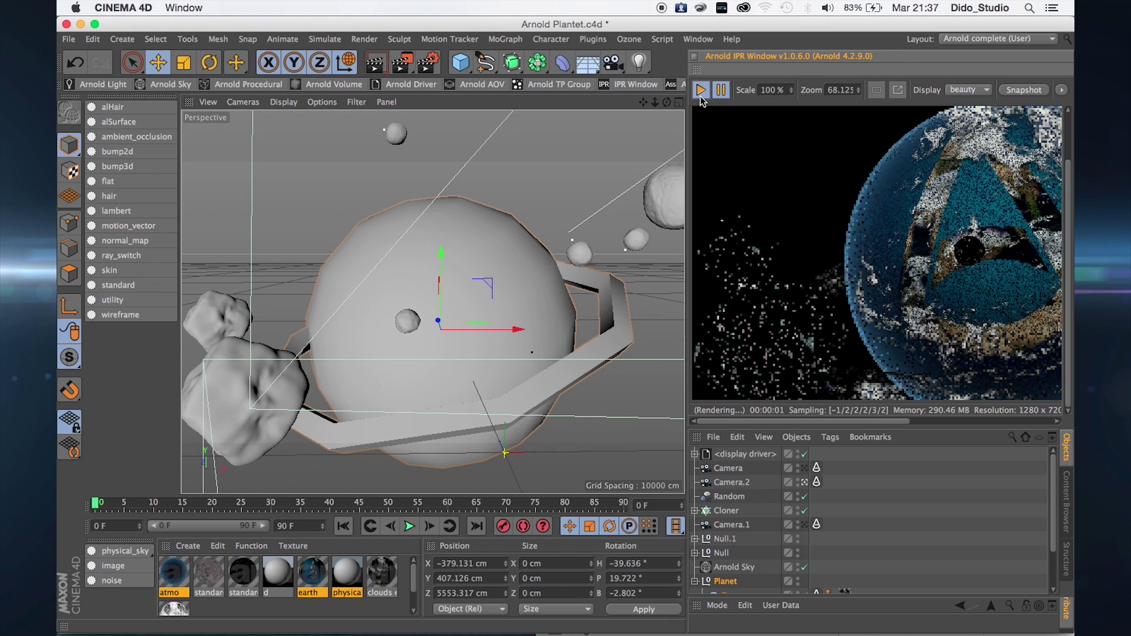
- Return to the Untitled 2 project and delete the Arnold tag from the clouds object
key("v")
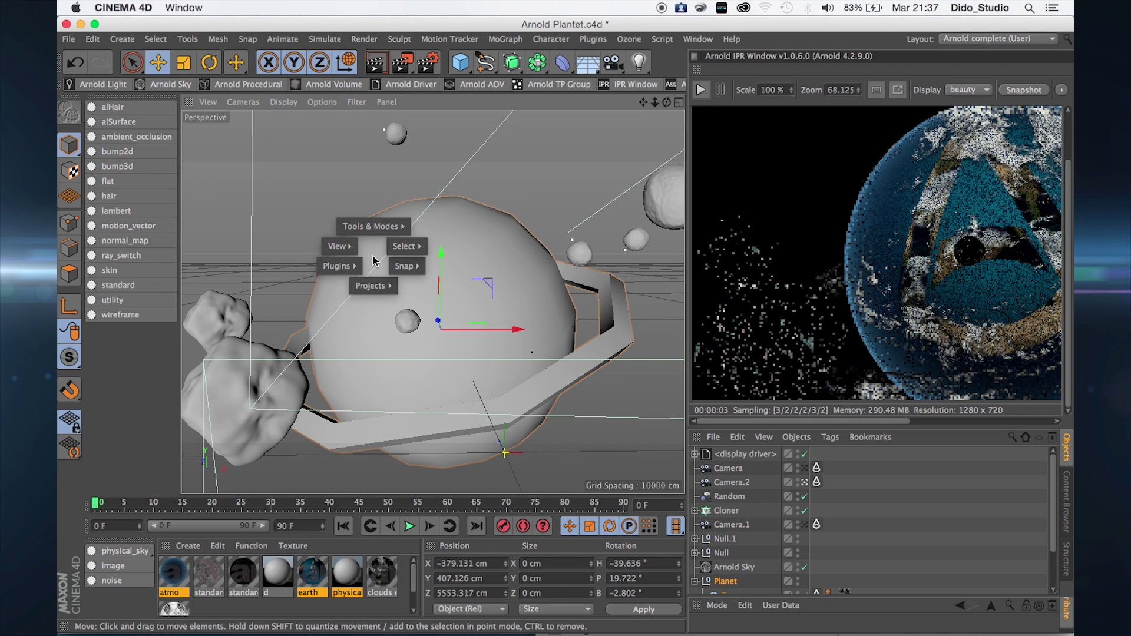
left_click(361, 302)
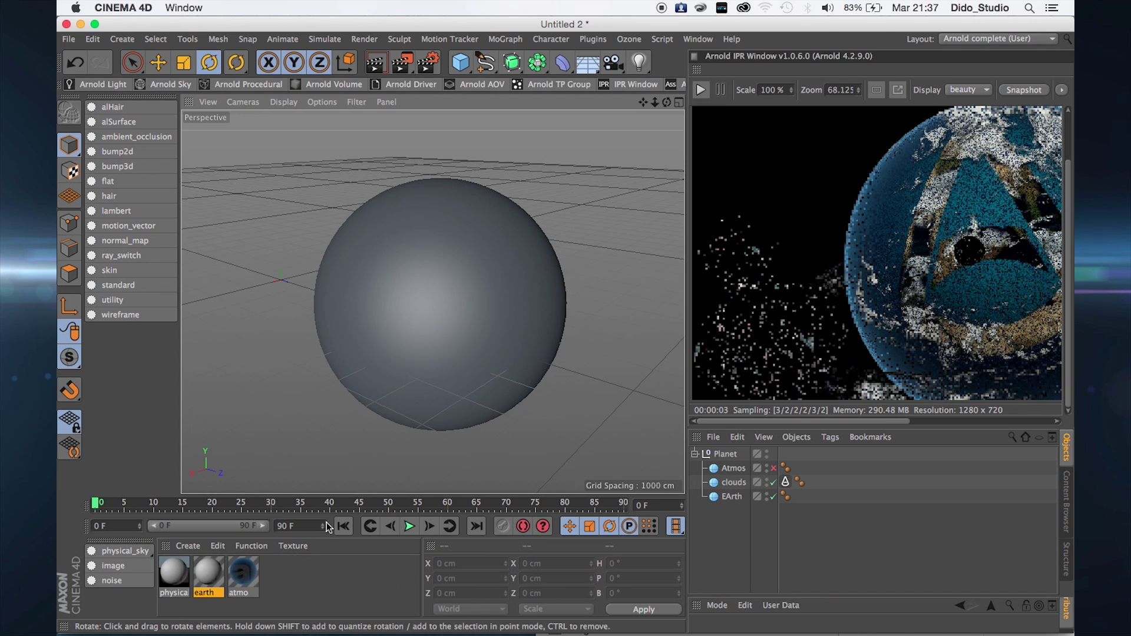
left_click(320, 578)
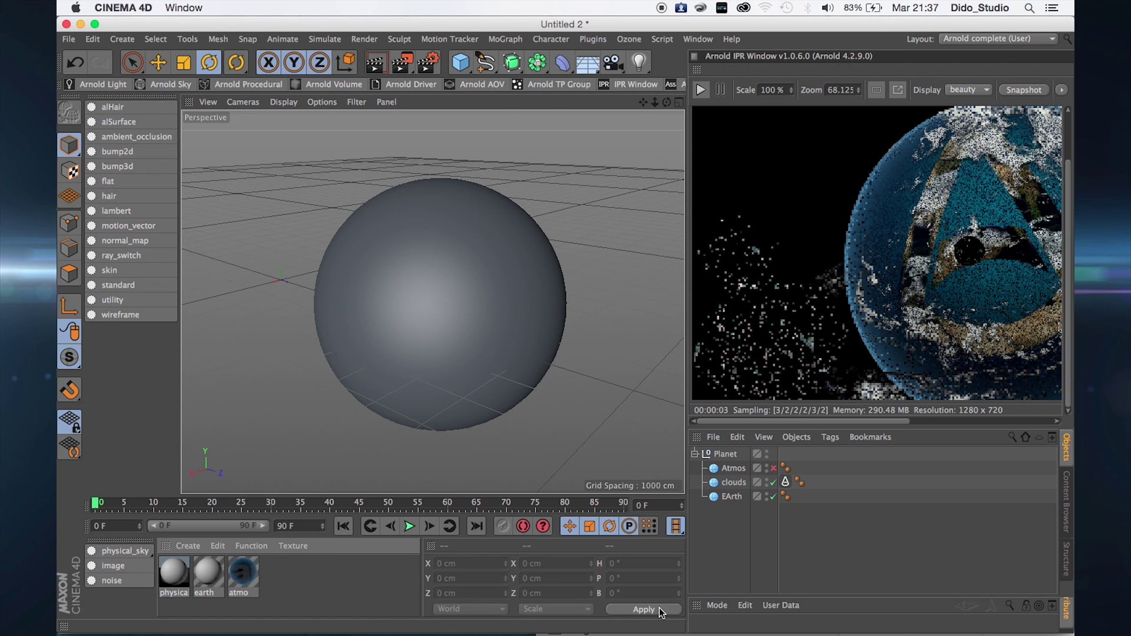
left_click(786, 482)
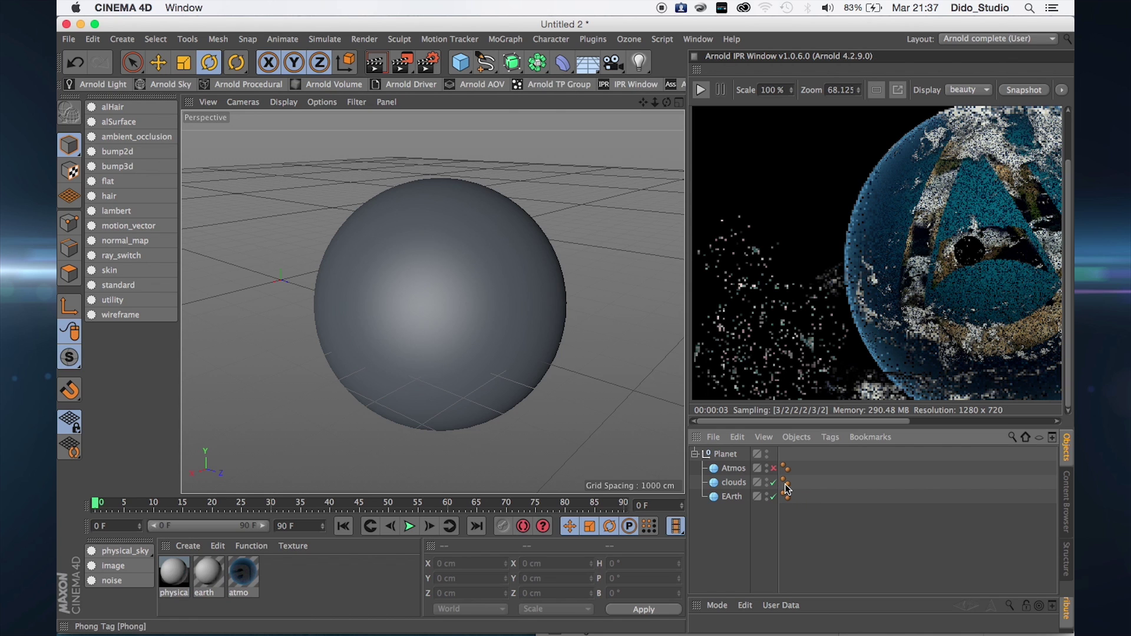
- Enable the Atmos sphere and show its object properties in an enlarged attributes area
left_click(774, 468)
left_click(744, 470)
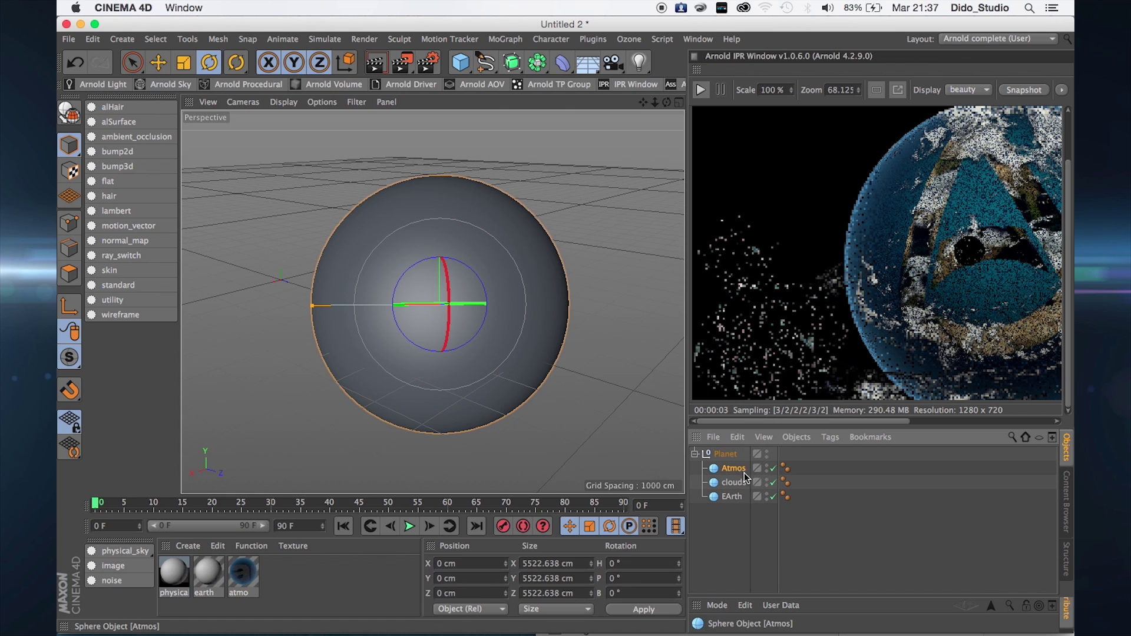
left_click_drag(814, 596, 809, 434)
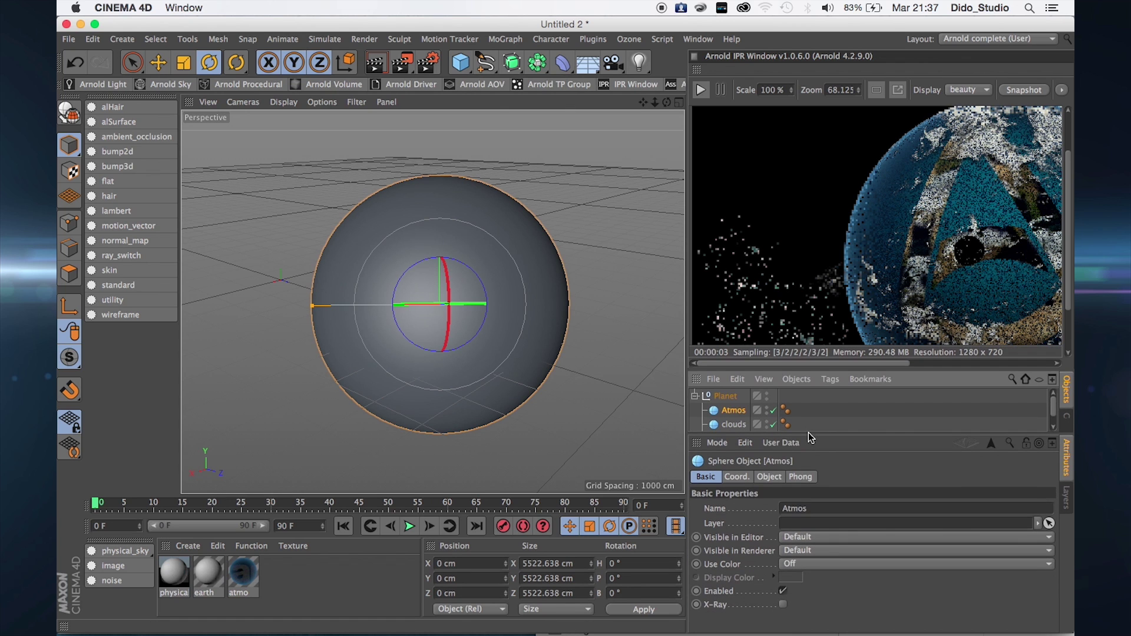
left_click(770, 477)
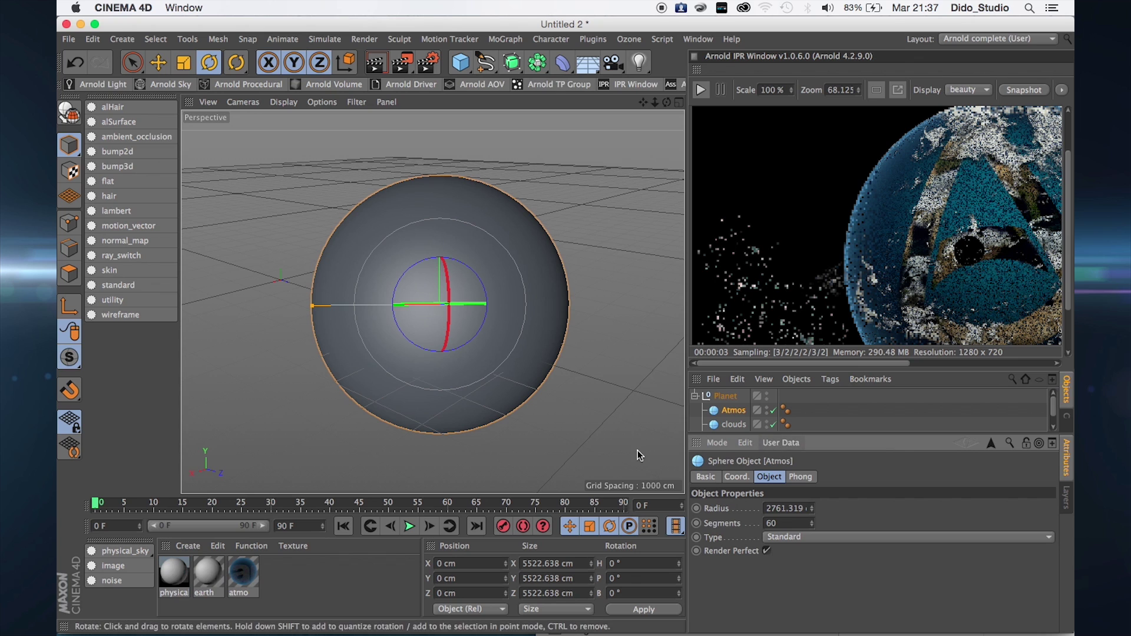
left_click(363, 572)
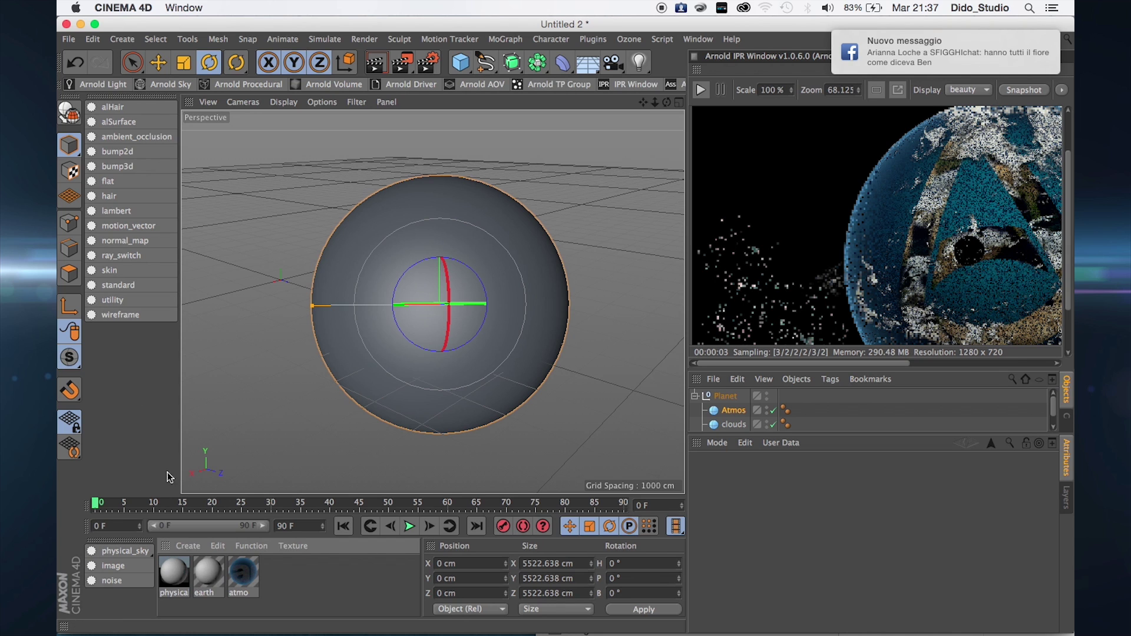
left_click(197, 552)
mouse_move(229, 440)
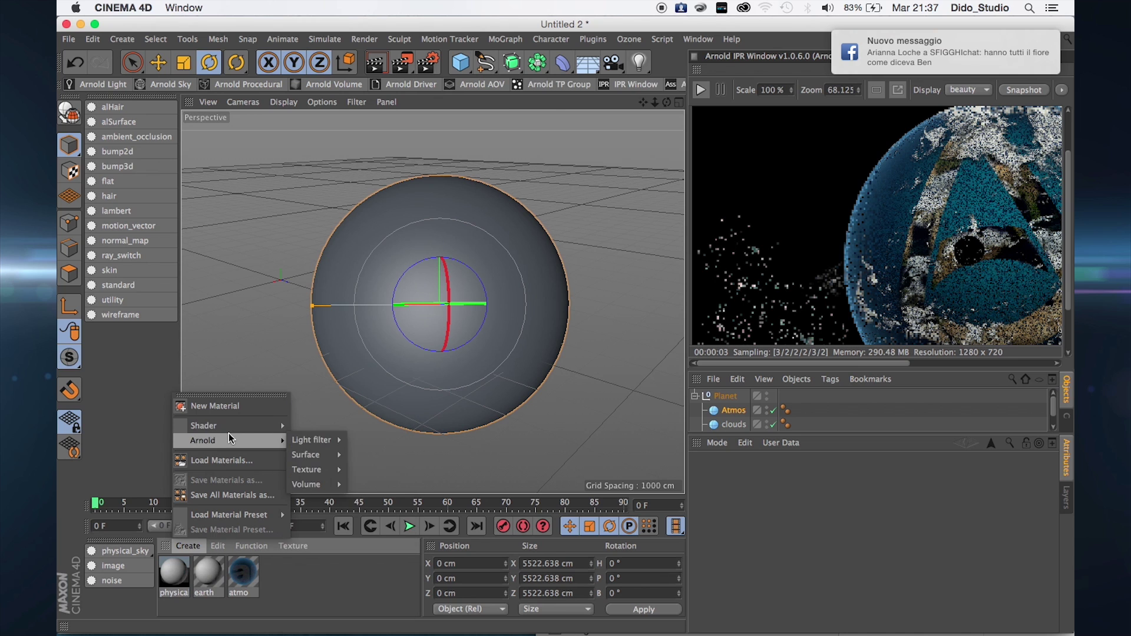
mouse_move(334, 469)
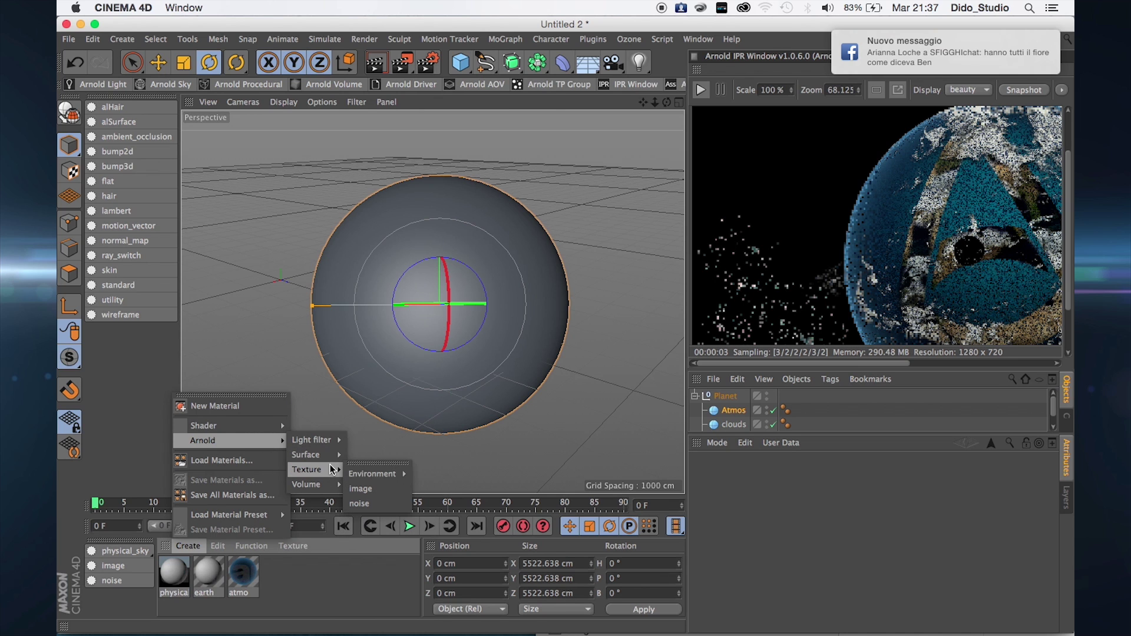
mouse_move(384, 477)
key("Escape")
- Review the physical_sky material's settings in the Material Editor and close it
left_click(177, 568)
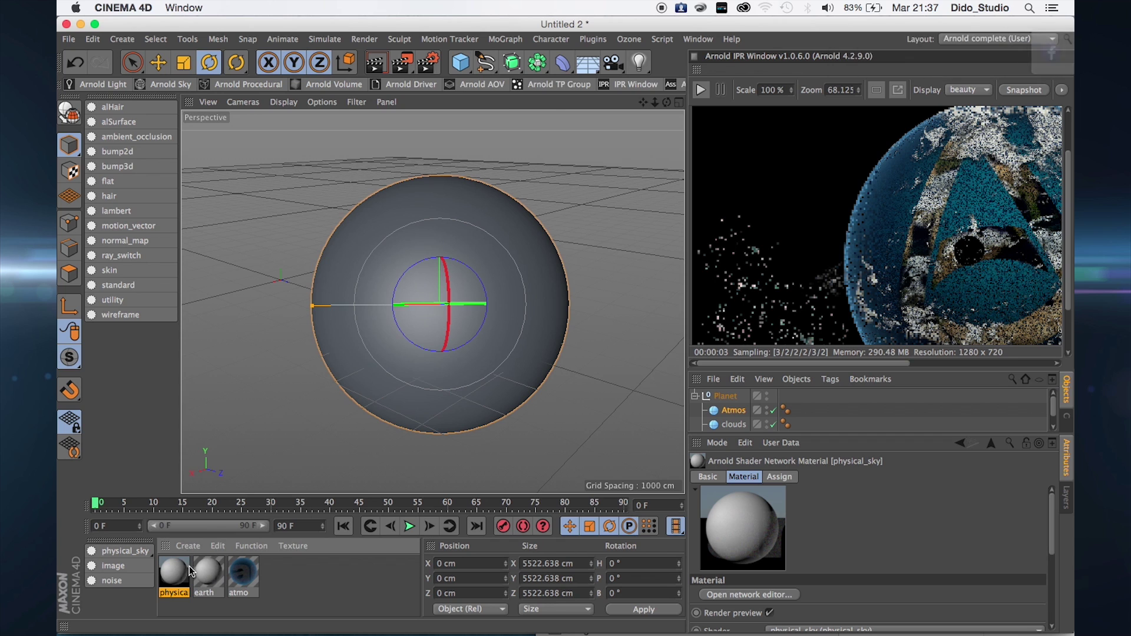
double_click(179, 570)
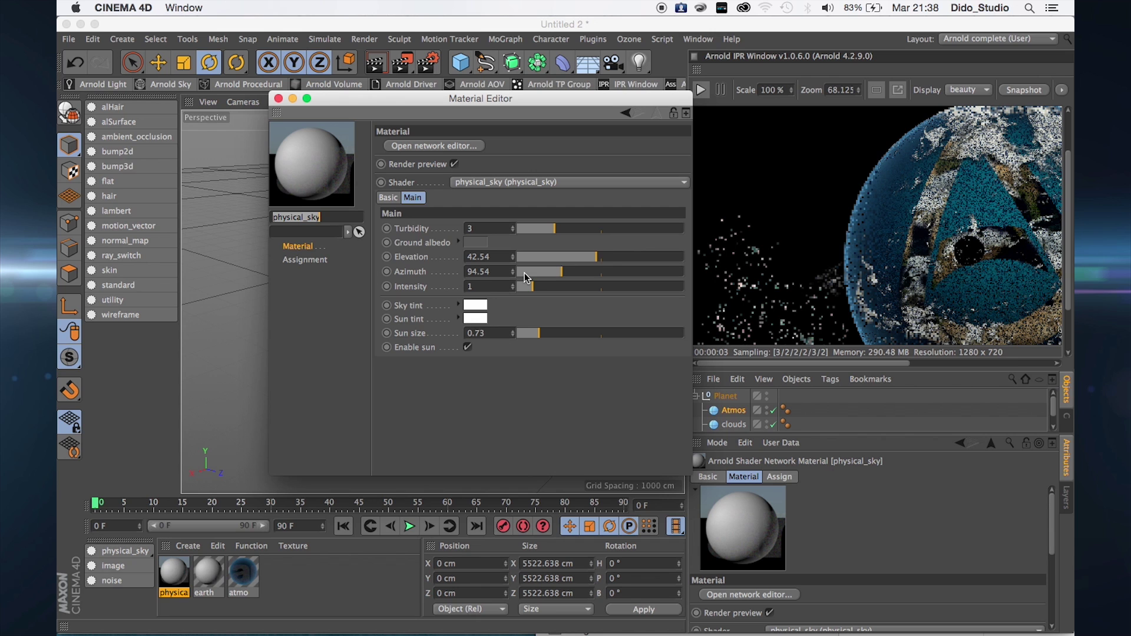
left_click(278, 99)
- Add an Arnold Sky and link the physical_sky material to its background color
left_click(168, 84)
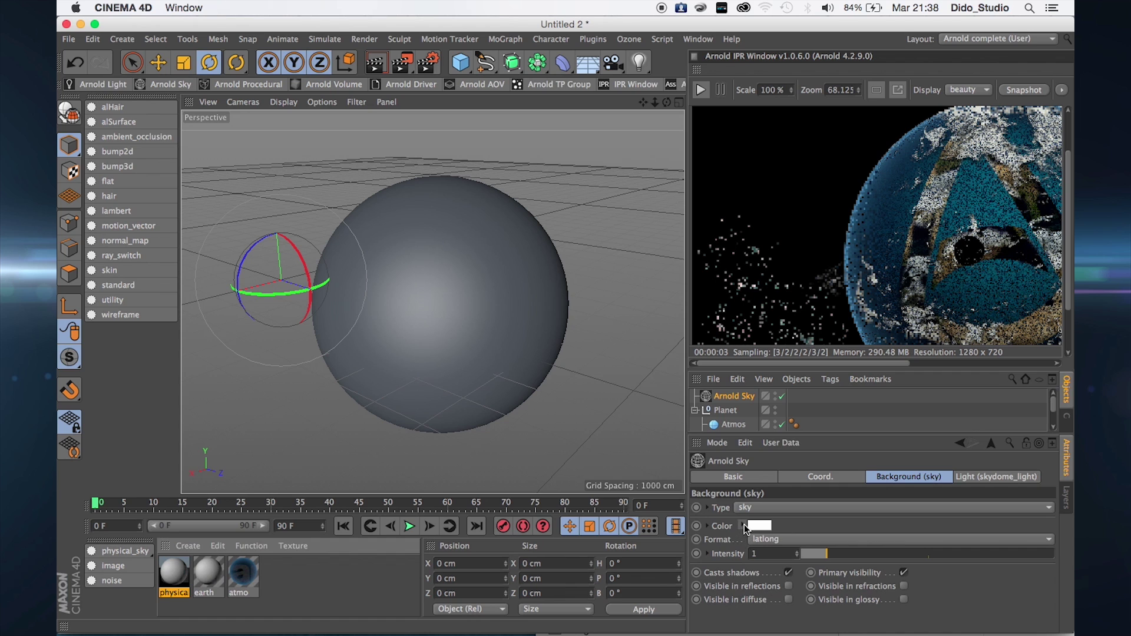
left_click(745, 527)
left_click(744, 526)
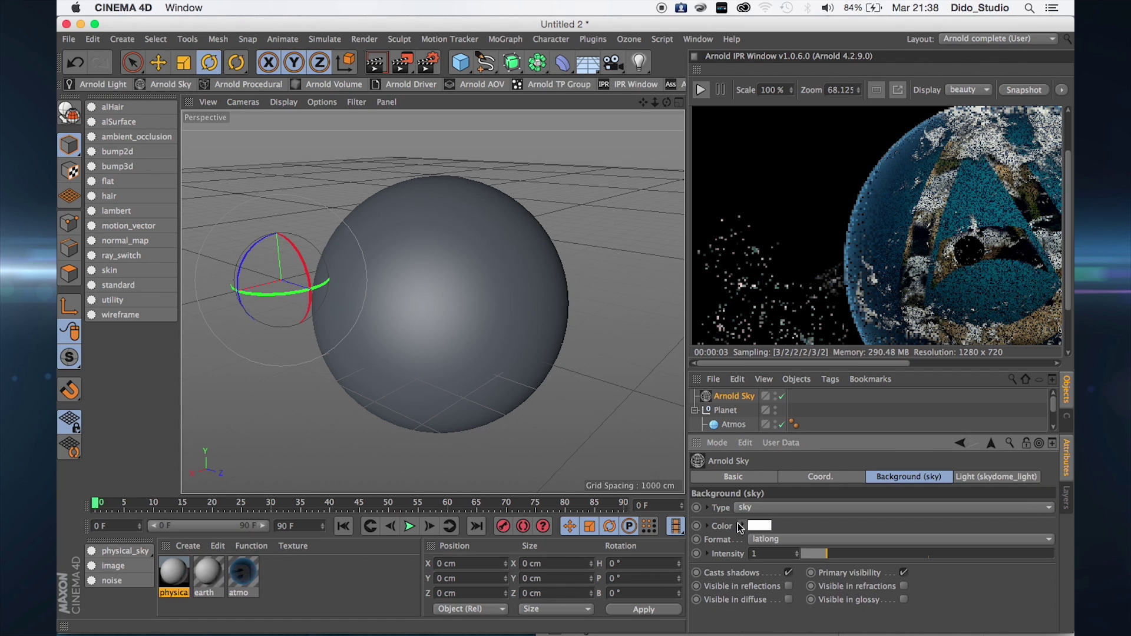
left_click(708, 526)
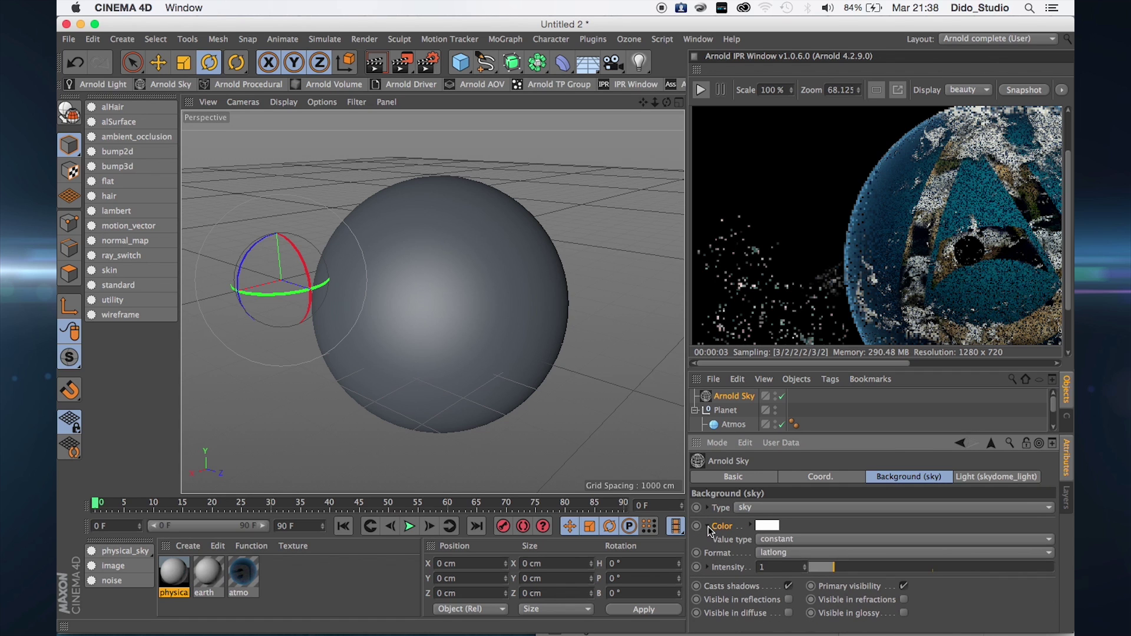
left_click(772, 542)
left_click(764, 589)
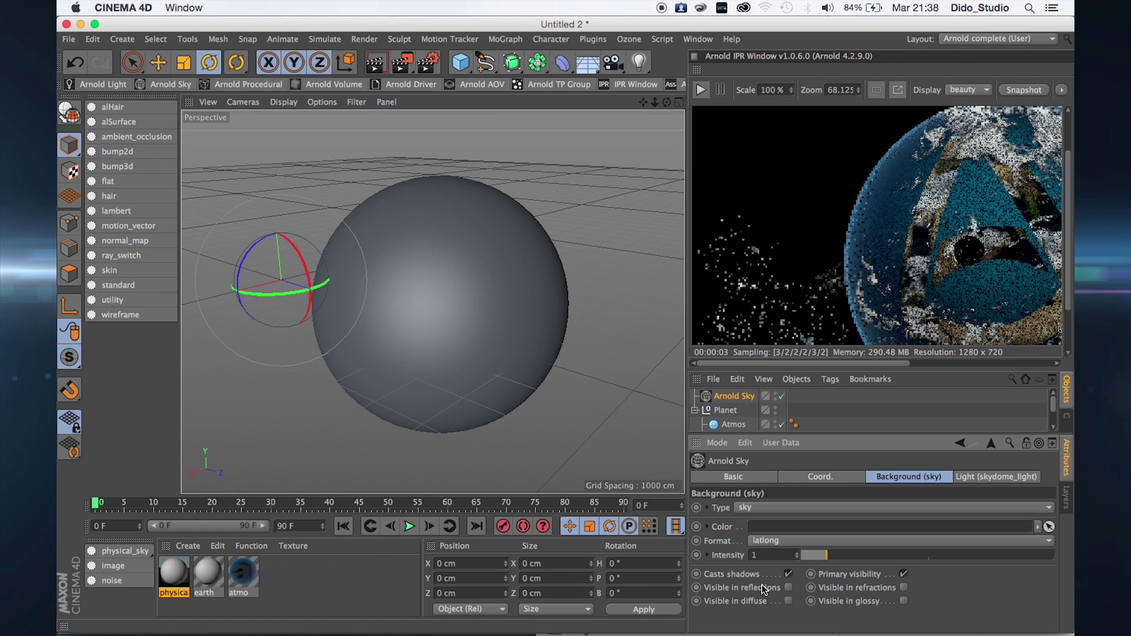
left_click_drag(176, 583, 760, 529)
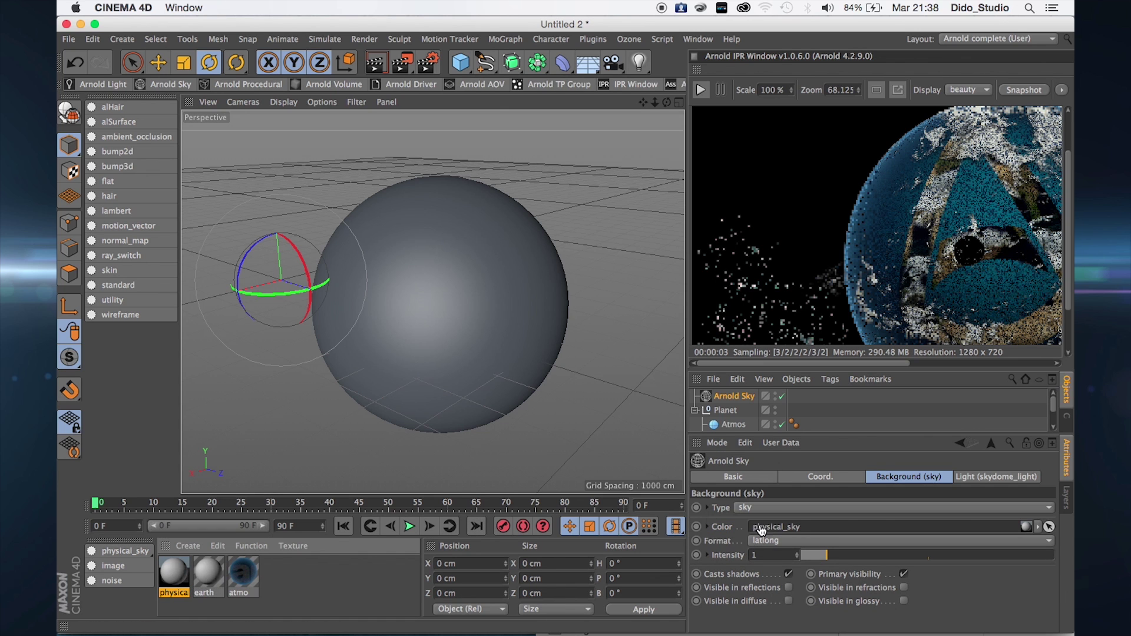
- Preview the sky-lit planet in the IPR render, with the sphere reframed in the view, and stop the render
left_click(701, 89)
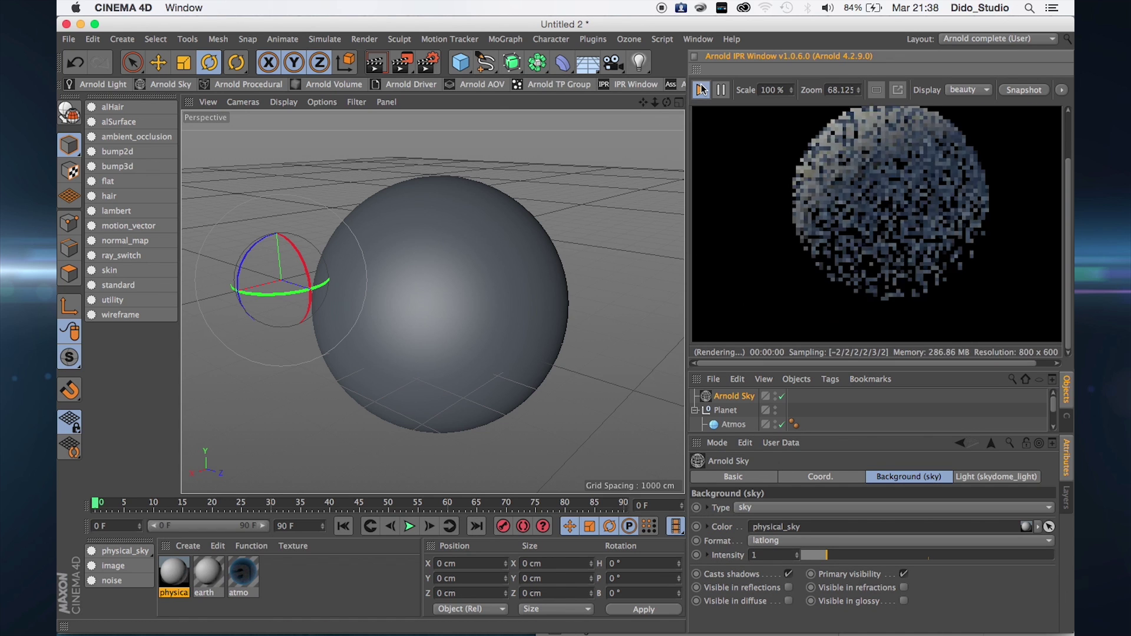
left_click_drag(643, 102, 664, 112)
left_click(701, 89)
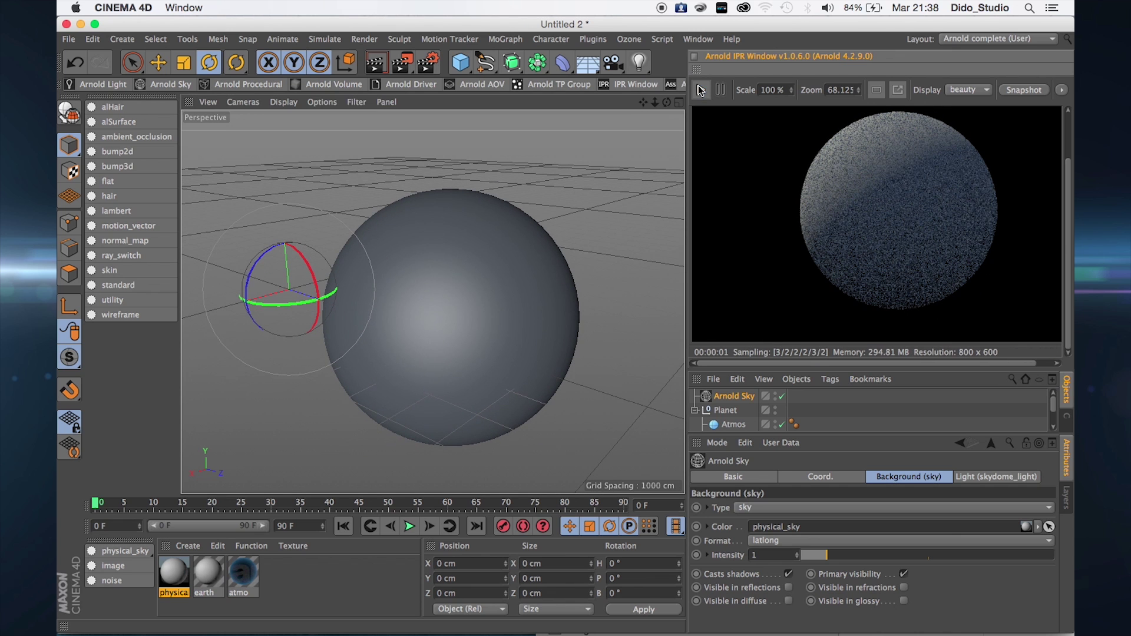
- Open the earth material in the Arnold Shader Network Editor and start a connection from the image node's output
double_click(208, 573)
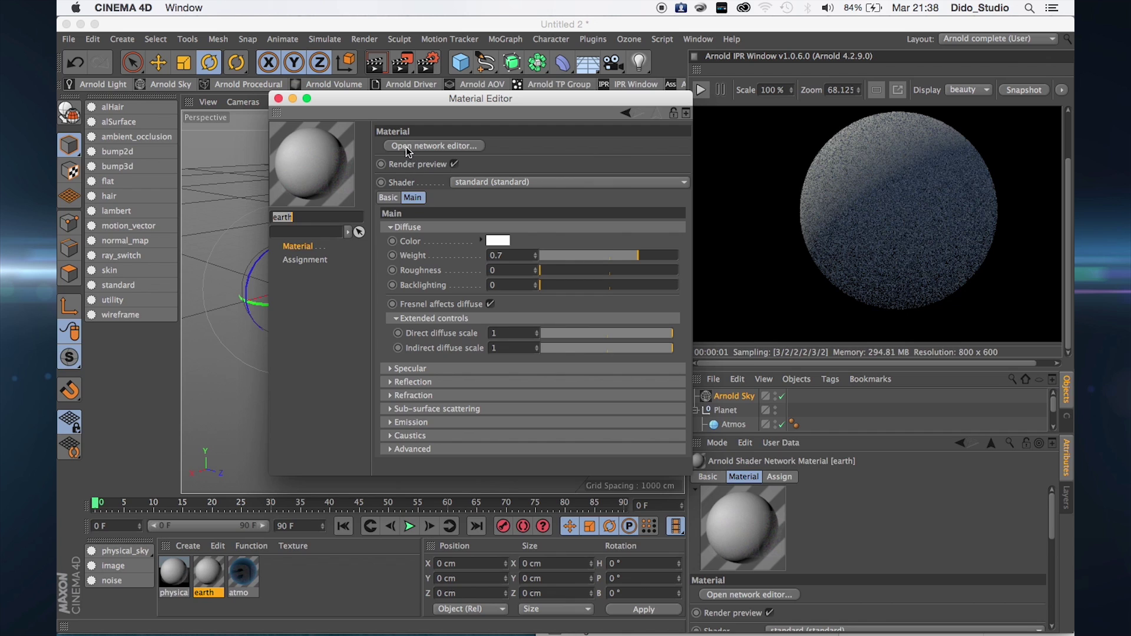
left_click(407, 147)
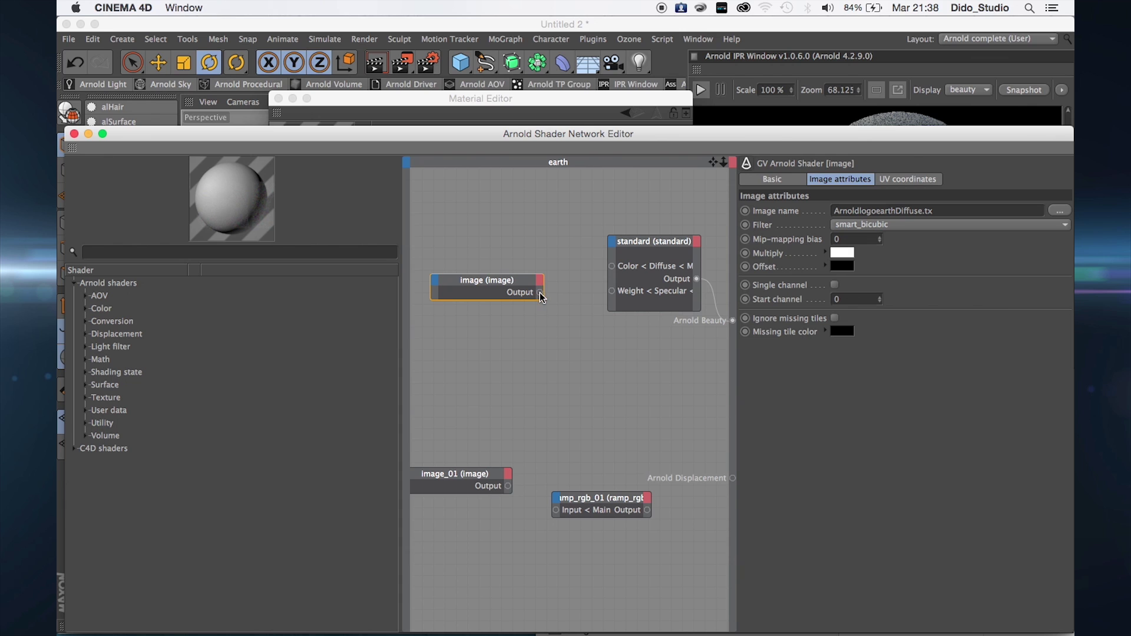
mouse_move(540, 293)
left_mouse_down()
mouse_move(582, 285)
mouse_move(549, 292)
left_mouse_up()
type("imag")
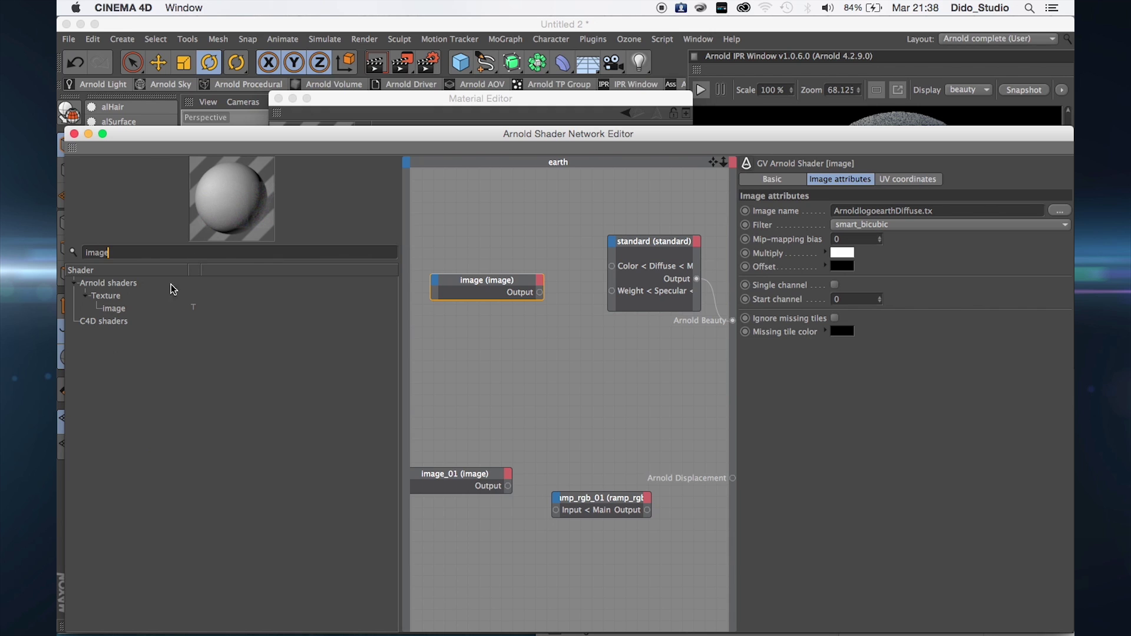
type("e")
left_click_drag(112, 310, 531, 396)
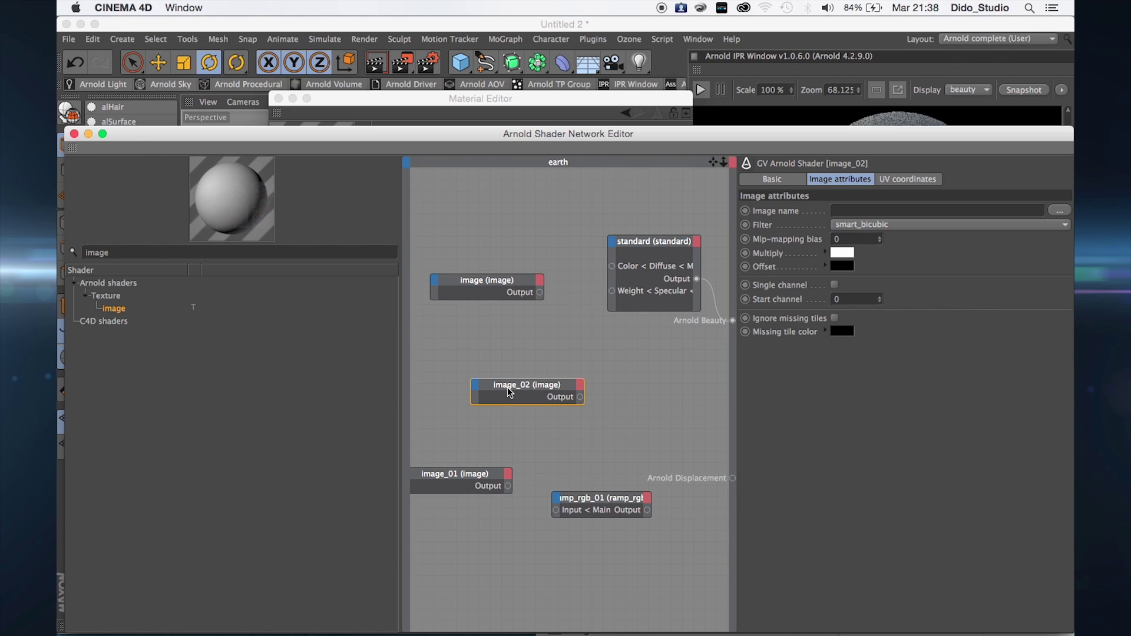
key("BackSpace")
- Connect the image node's output to the standard shader's Diffuse Color and minimize the network and material editors
left_click(541, 296)
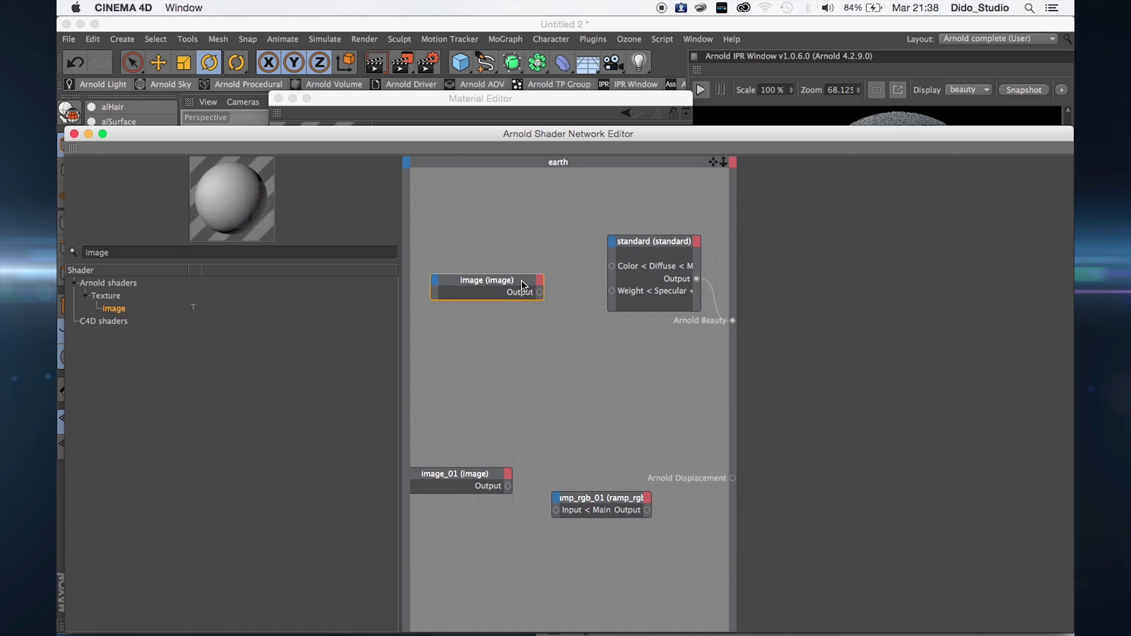
left_click_drag(544, 298, 614, 268)
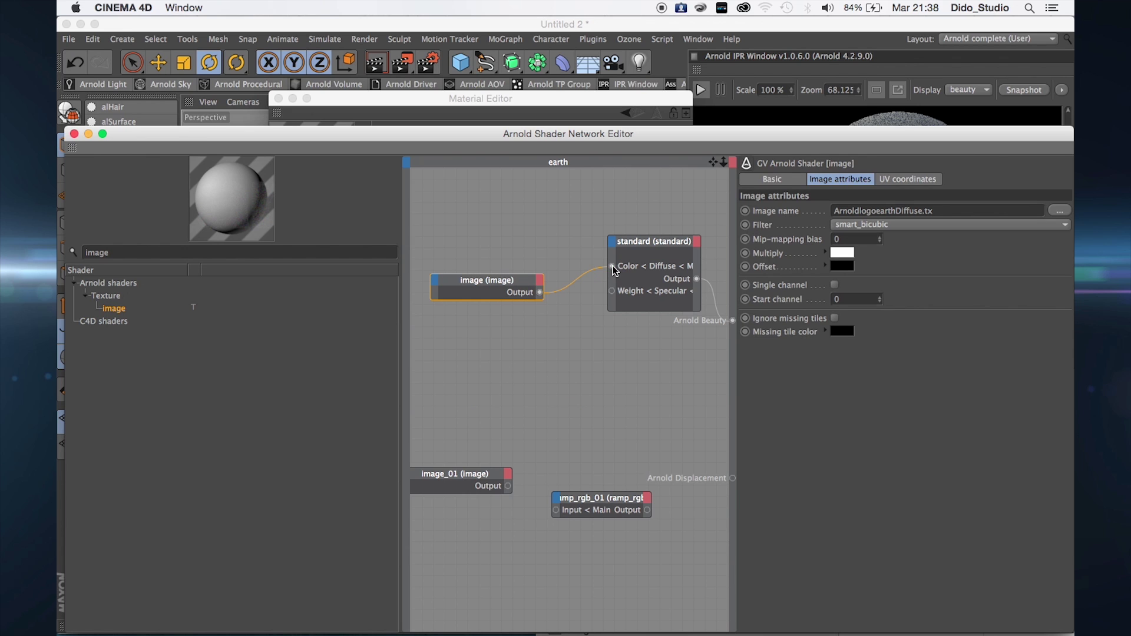
left_click(88, 135)
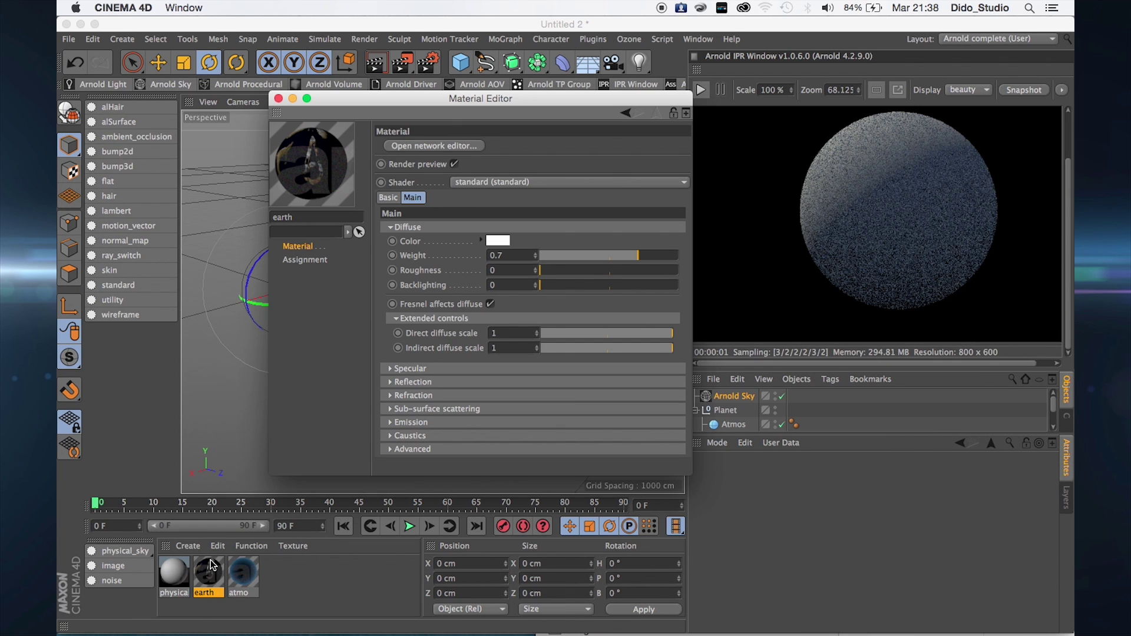
left_click(293, 99)
- Apply the earth material to the planet and move its texture tag from the Atmos sphere to the EArth sphere
left_click_drag(208, 572, 443, 358)
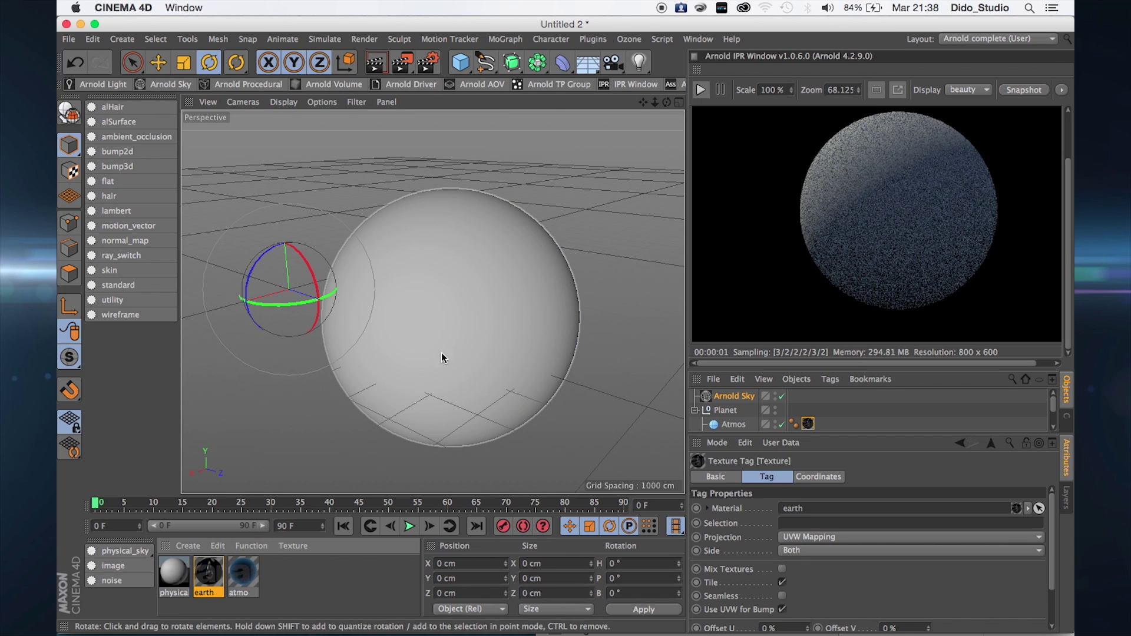
left_click(763, 441)
left_click(889, 429)
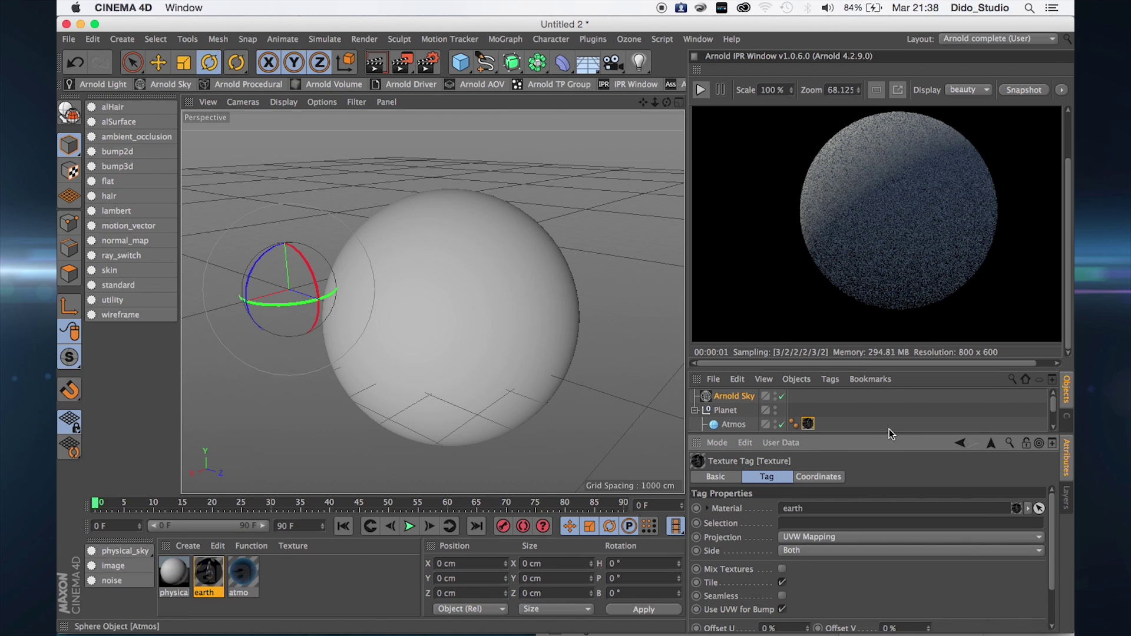
left_click_drag(886, 434, 887, 573)
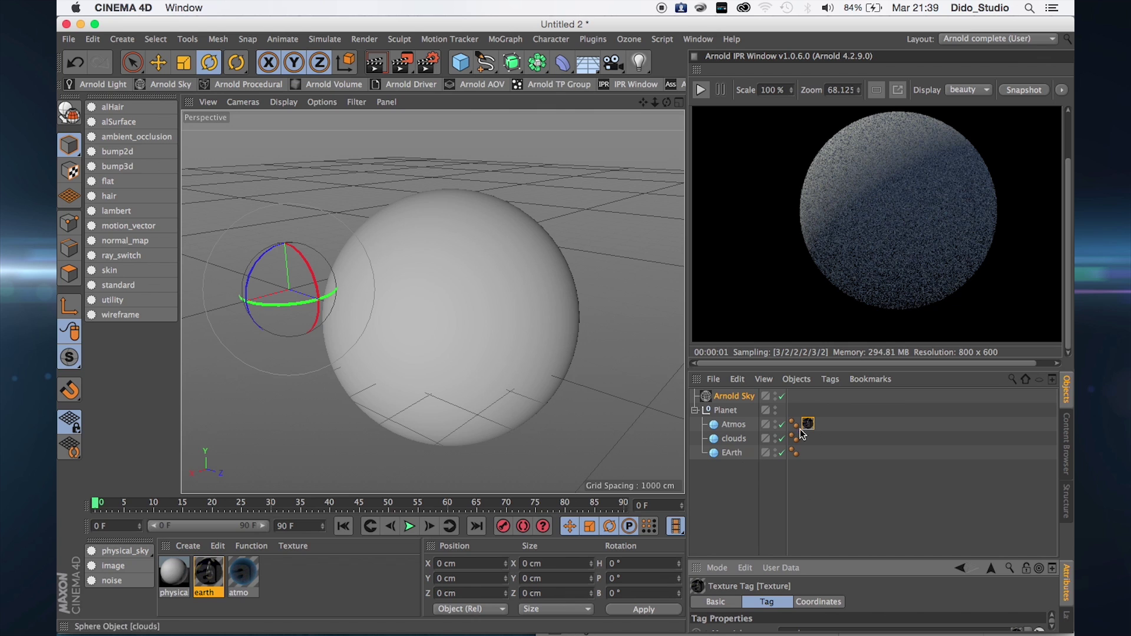
left_click_drag(808, 425, 741, 456)
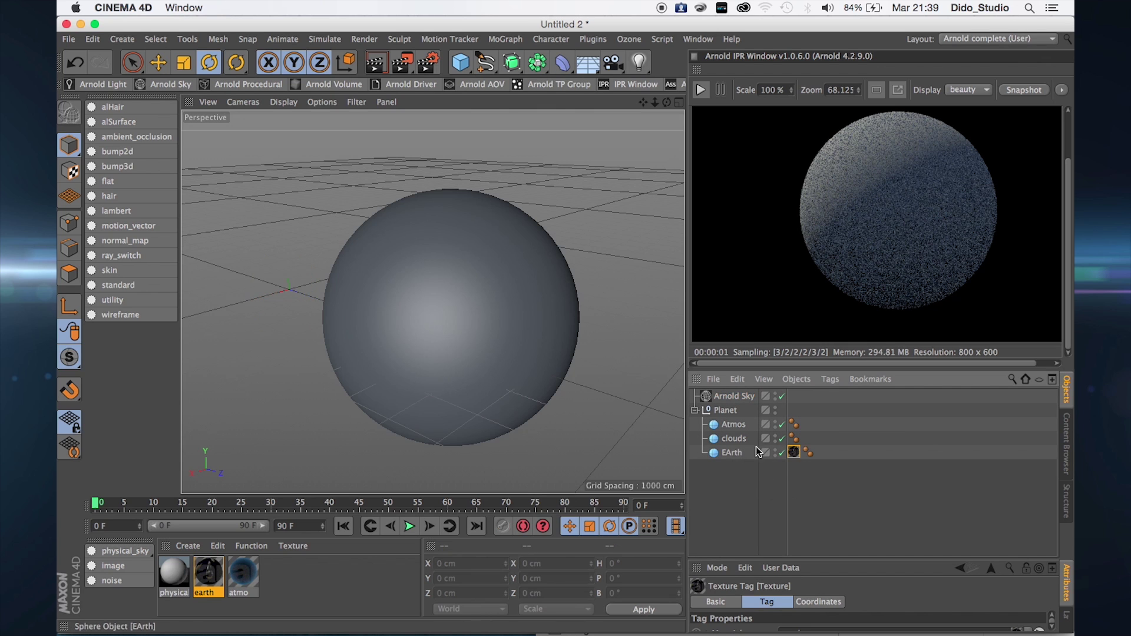
- Disable the clouds and Atmos spheres and start the IPR render to preview the EArth sphere alone
left_click(783, 439)
left_click(783, 425)
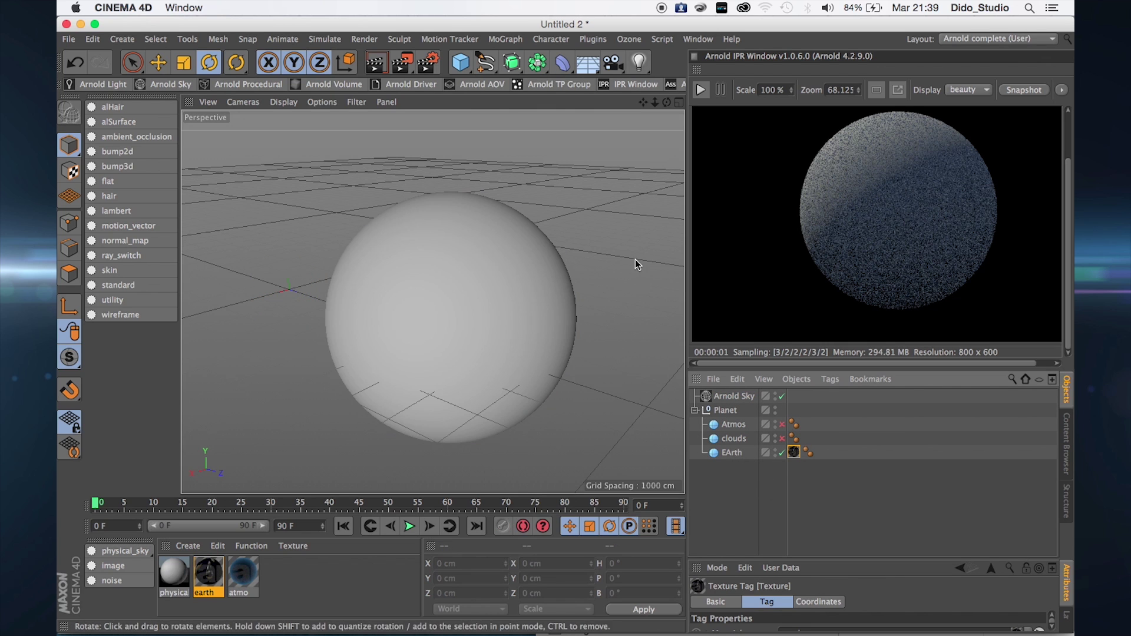
left_click(700, 91)
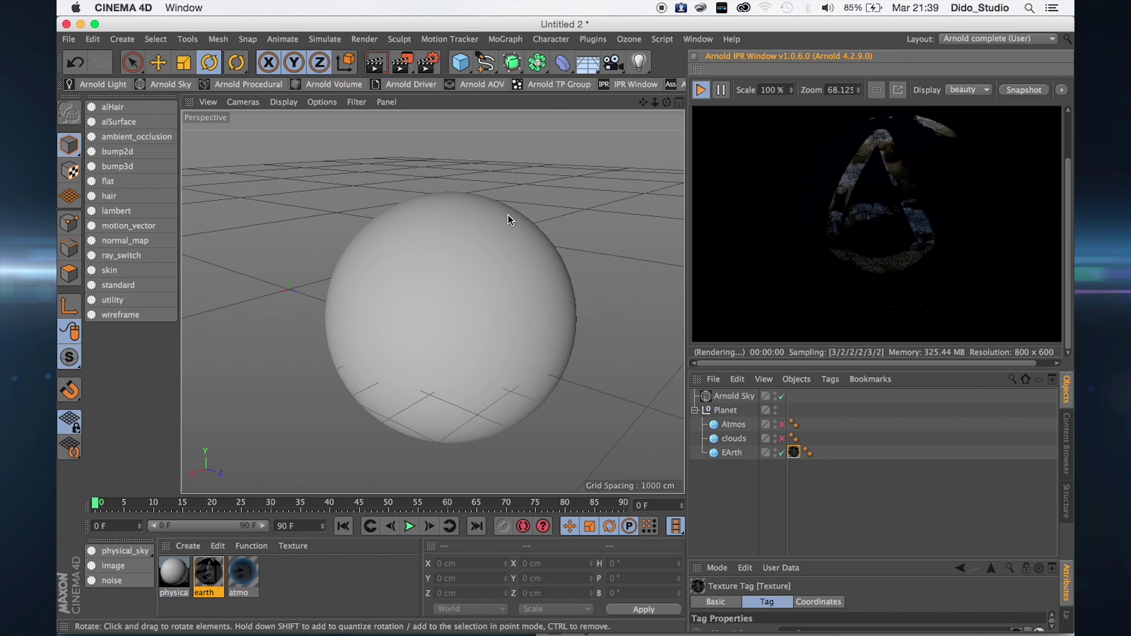
- Rotate the EArth sphere to a heading of about 260.5° to turn the logo toward the camera
left_click_drag(646, 103, 406, 298)
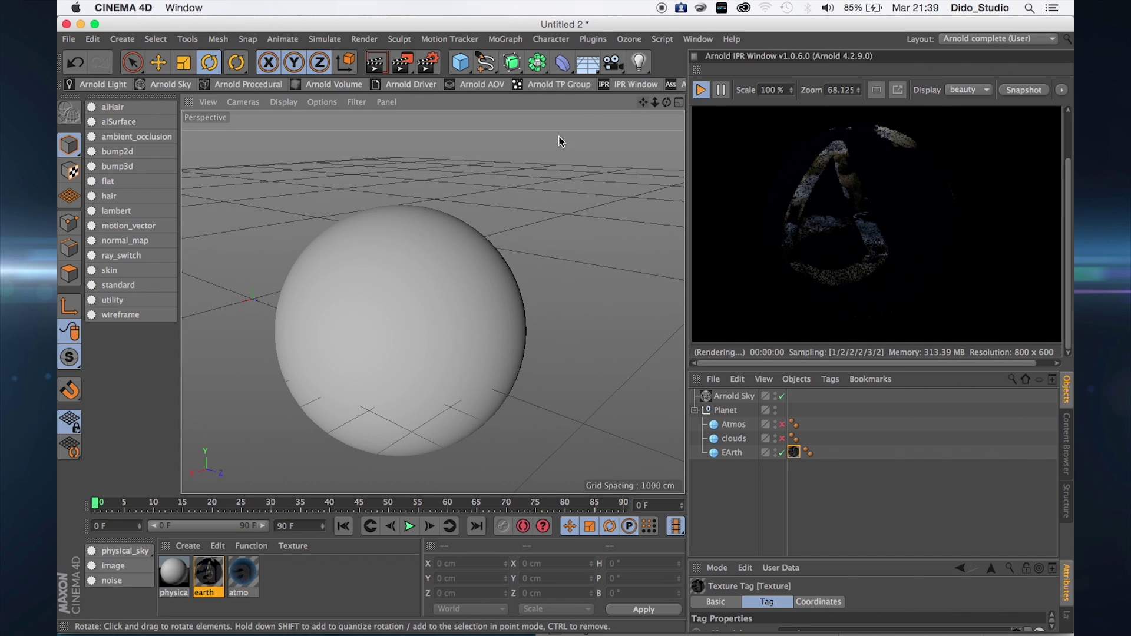
left_click(385, 299)
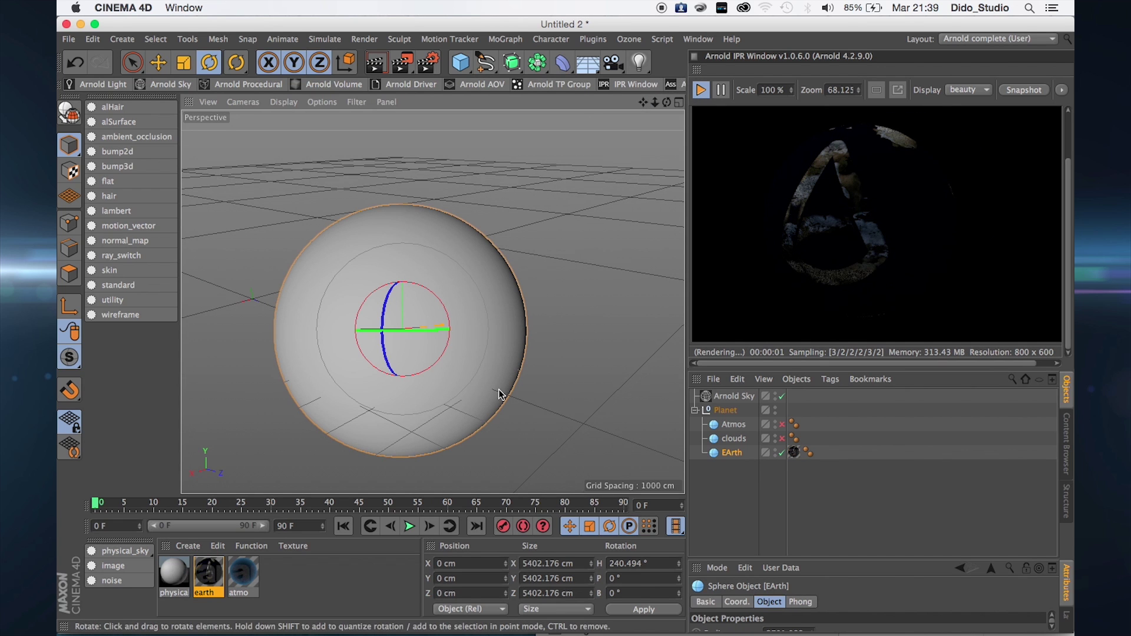
left_click_drag(415, 343, 442, 331)
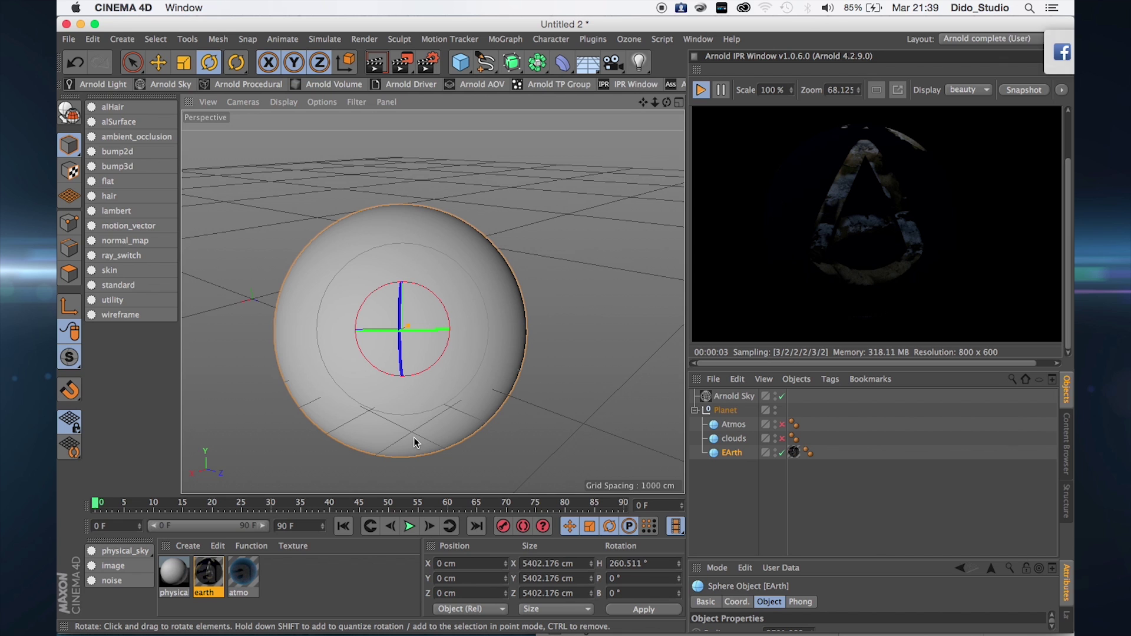
- Bring back the earth material's shader network and place the image_01 mask node just below the diffuse image node
double_click(209, 575)
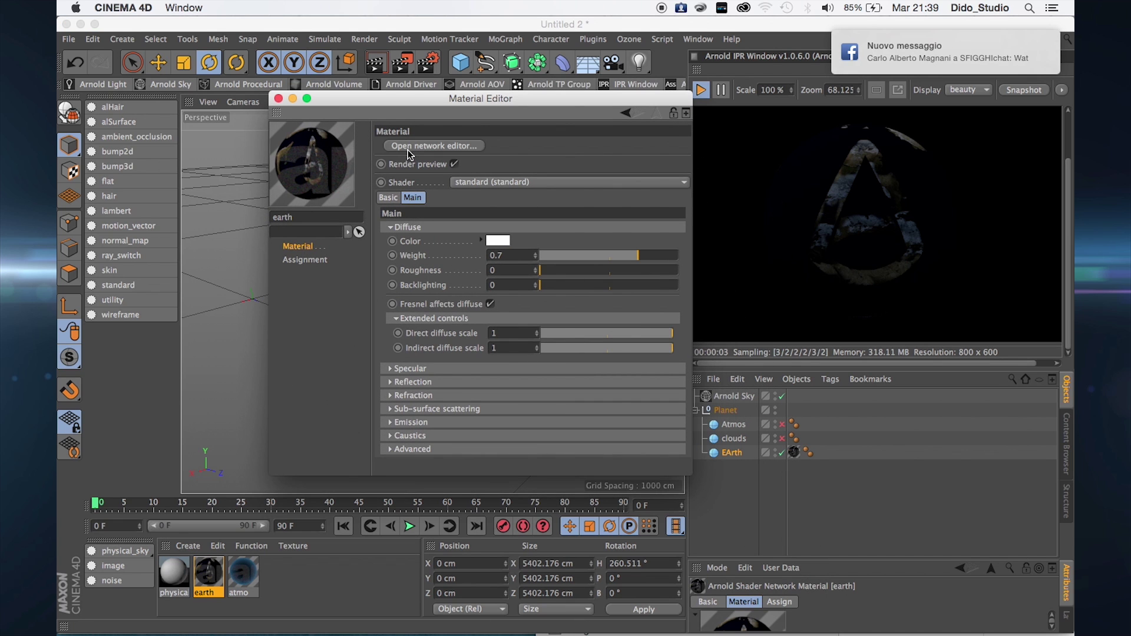
mouse_move(800, 625)
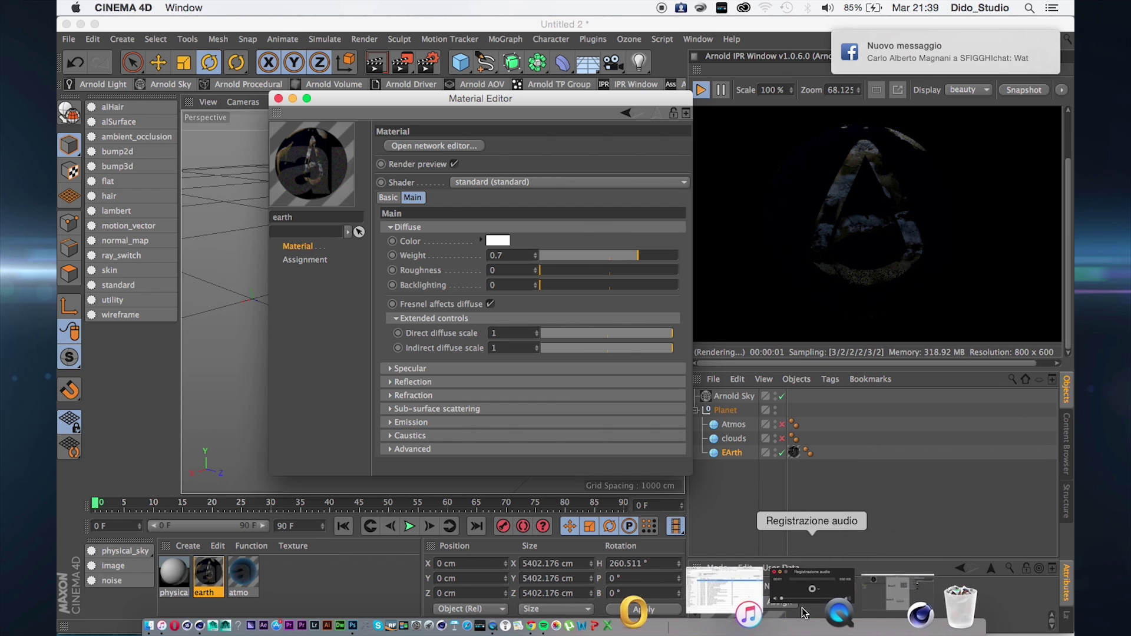
left_click(843, 595)
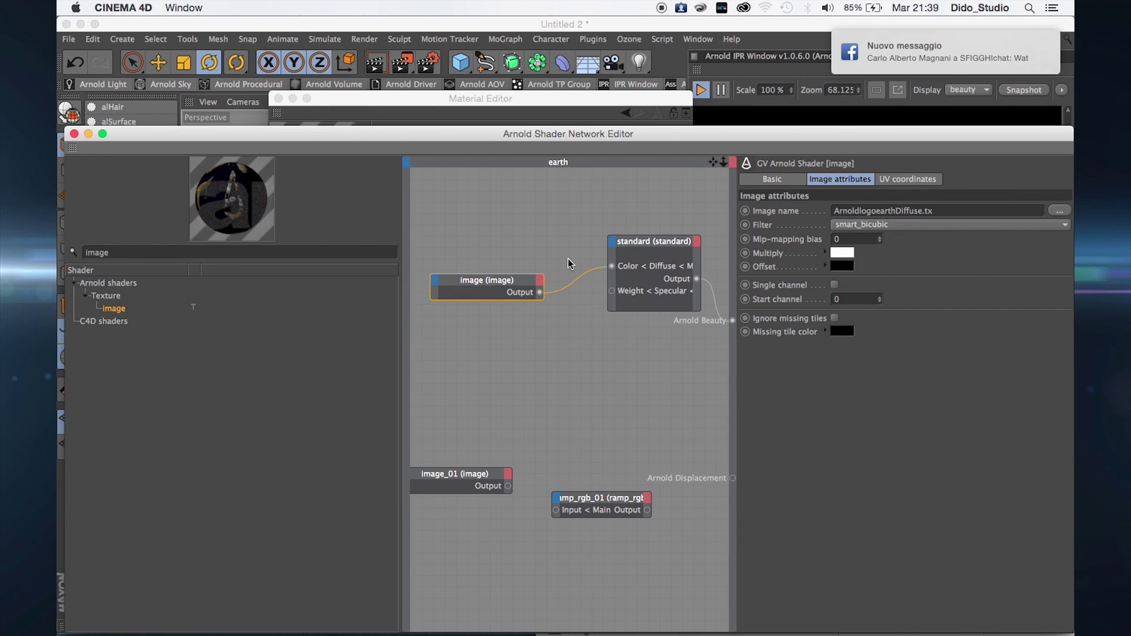
left_click(488, 477)
left_click_drag(488, 477, 508, 358)
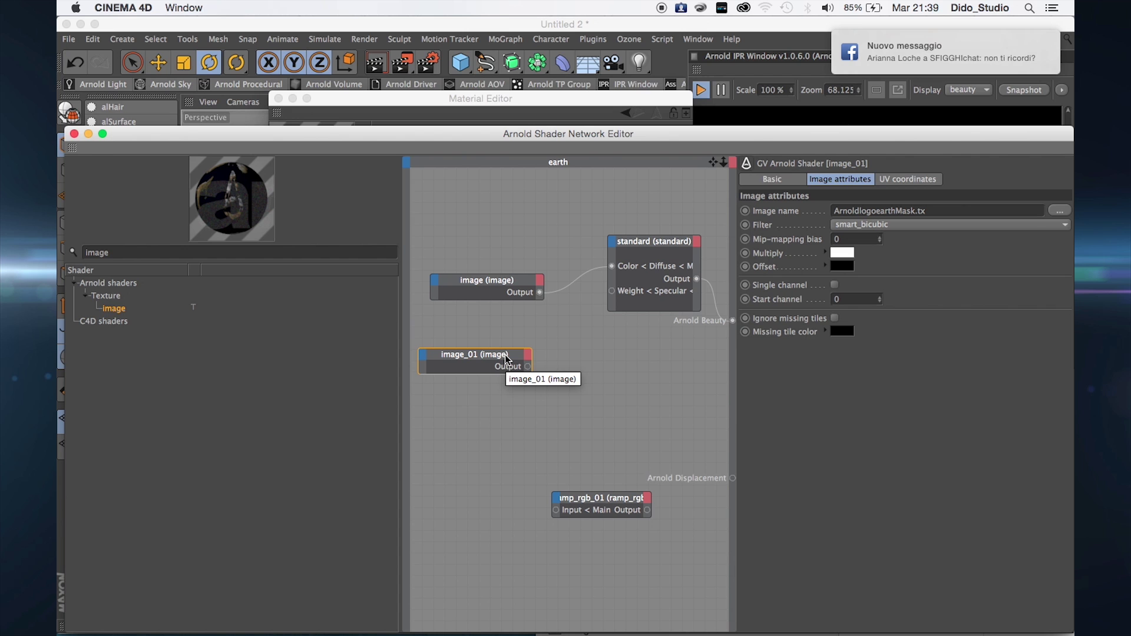
- Switch to Photoshop to examine the black-and-white ArnoldlogoearthMask.jpg, and return to the Cinema 4D shader network
mouse_move(583, 595)
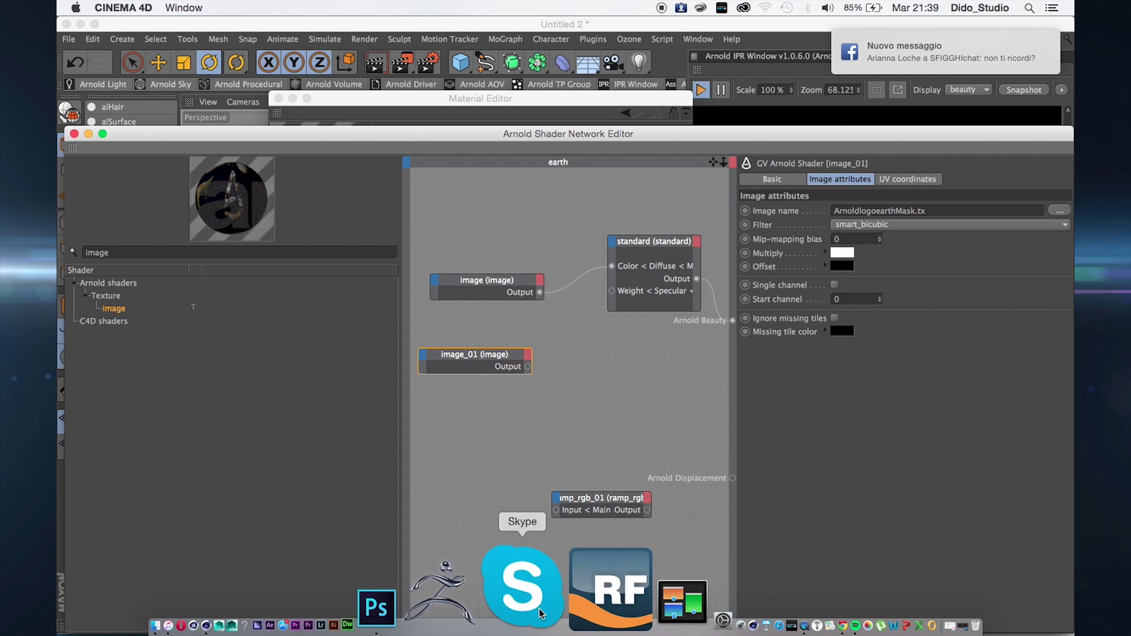
left_click(515, 592)
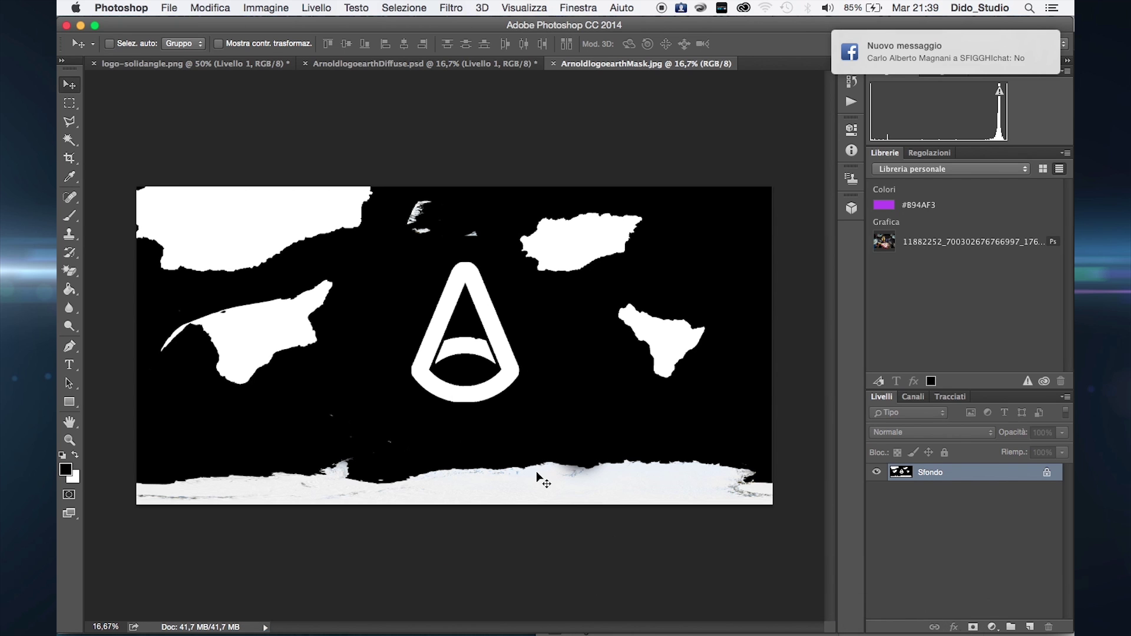
key("super+Tab")
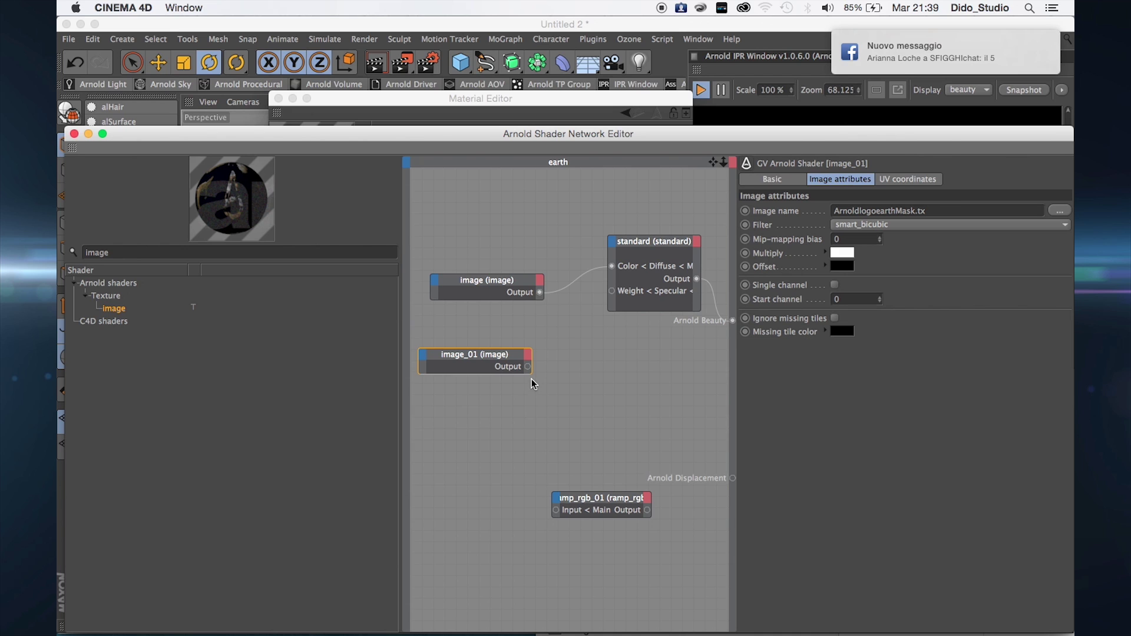
mouse_move(593, 627)
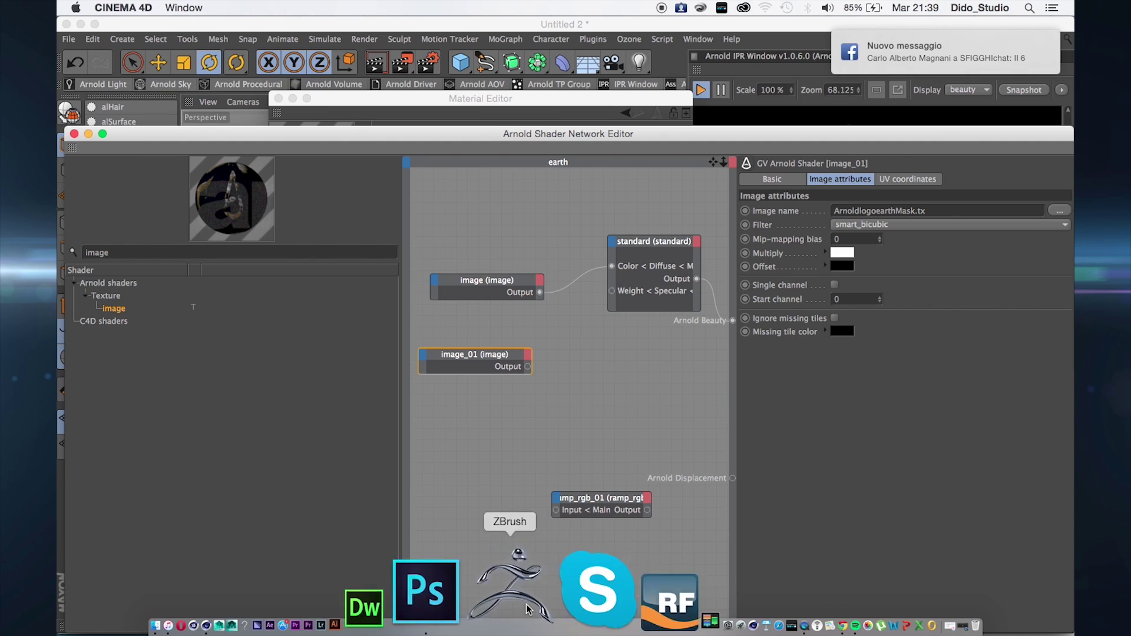
left_click(507, 580)
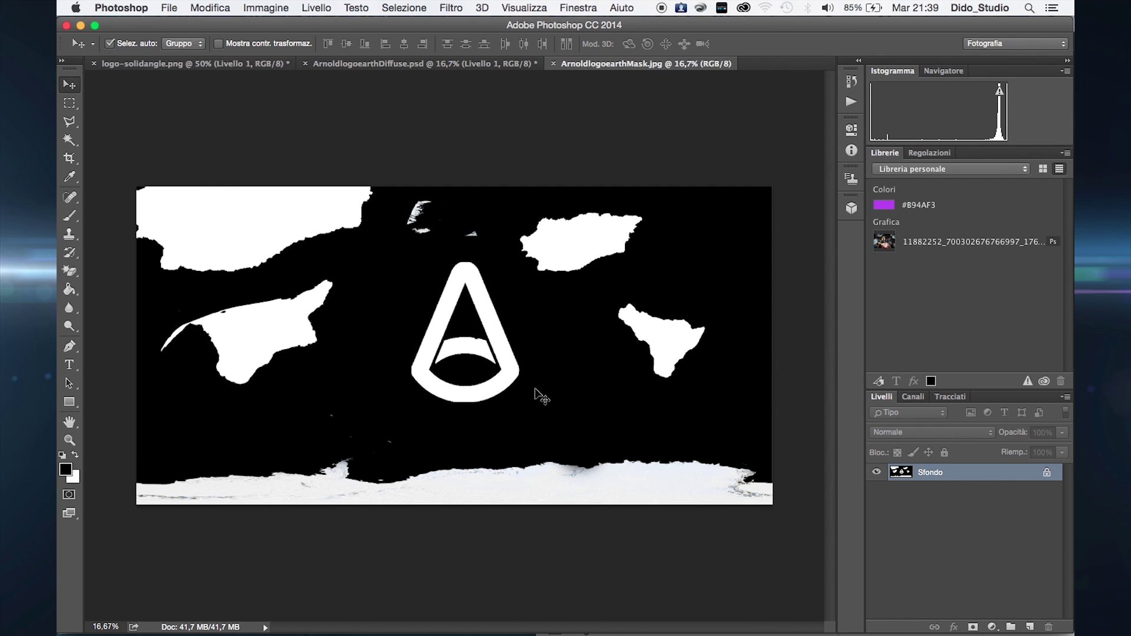
key("super+Tab")
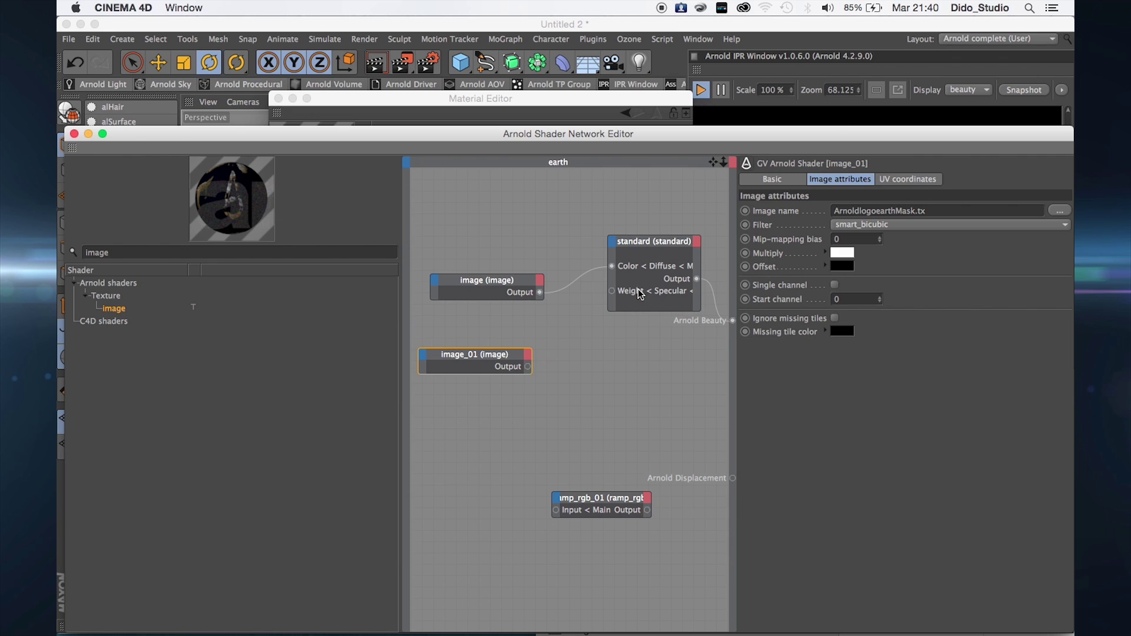
- Enlarge the standard node, connect image_01's output to its Specular Weight, and check the result in the IPR render
mouse_move(528, 366)
left_mouse_down()
mouse_move(613, 294)
mouse_move(533, 360)
left_mouse_up()
left_click_drag(654, 312, 657, 383)
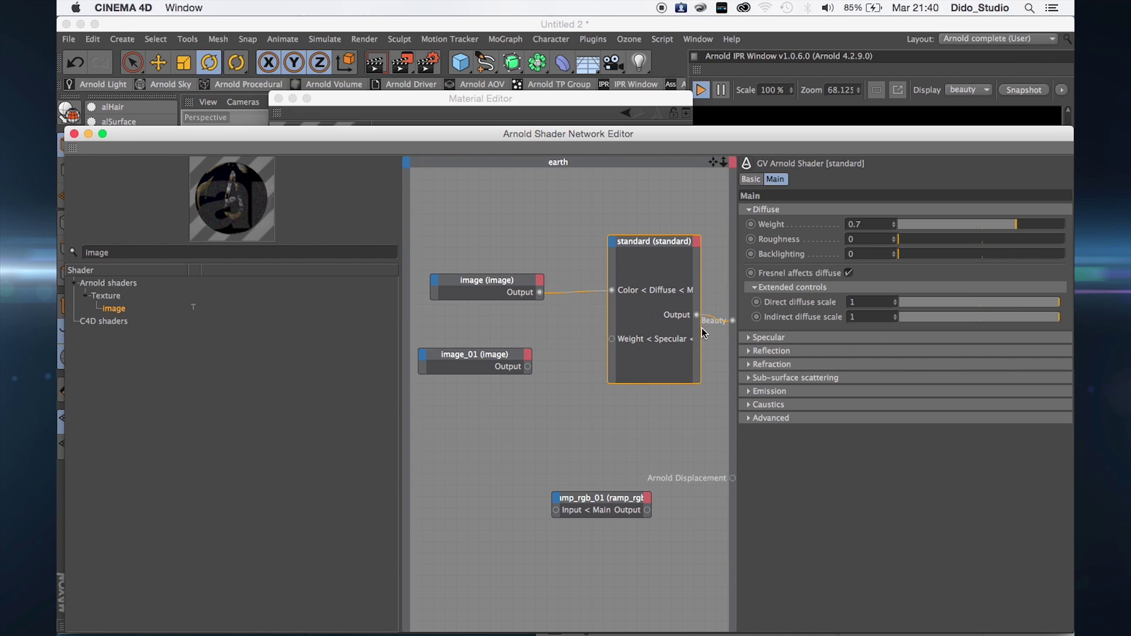
left_click(707, 335)
left_click_drag(701, 330, 728, 330)
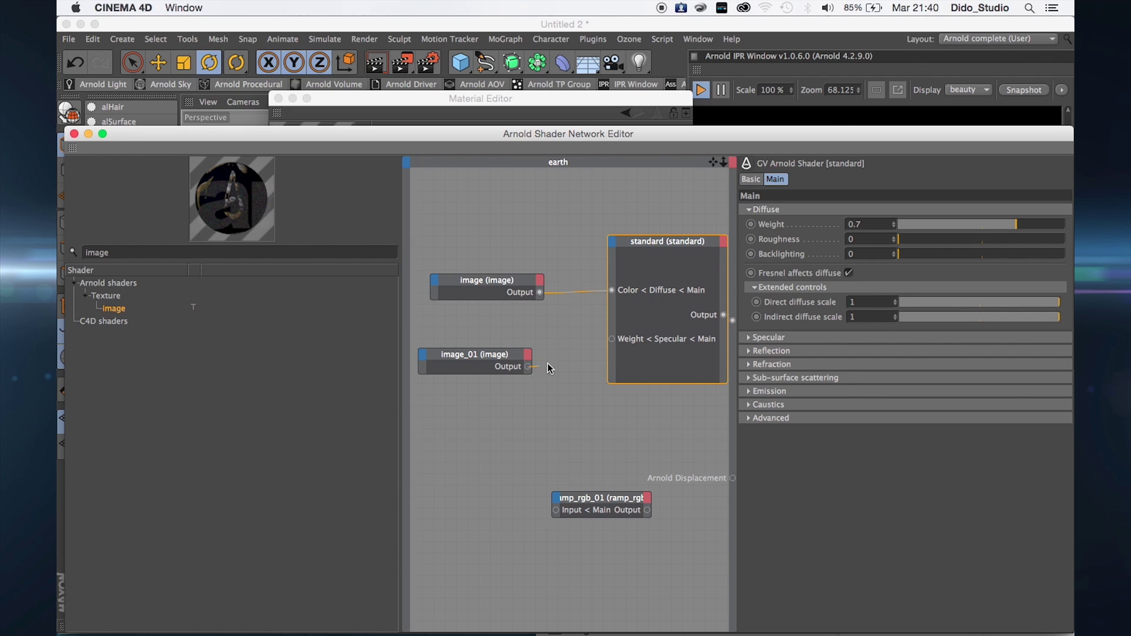
left_click_drag(611, 342, 612, 340)
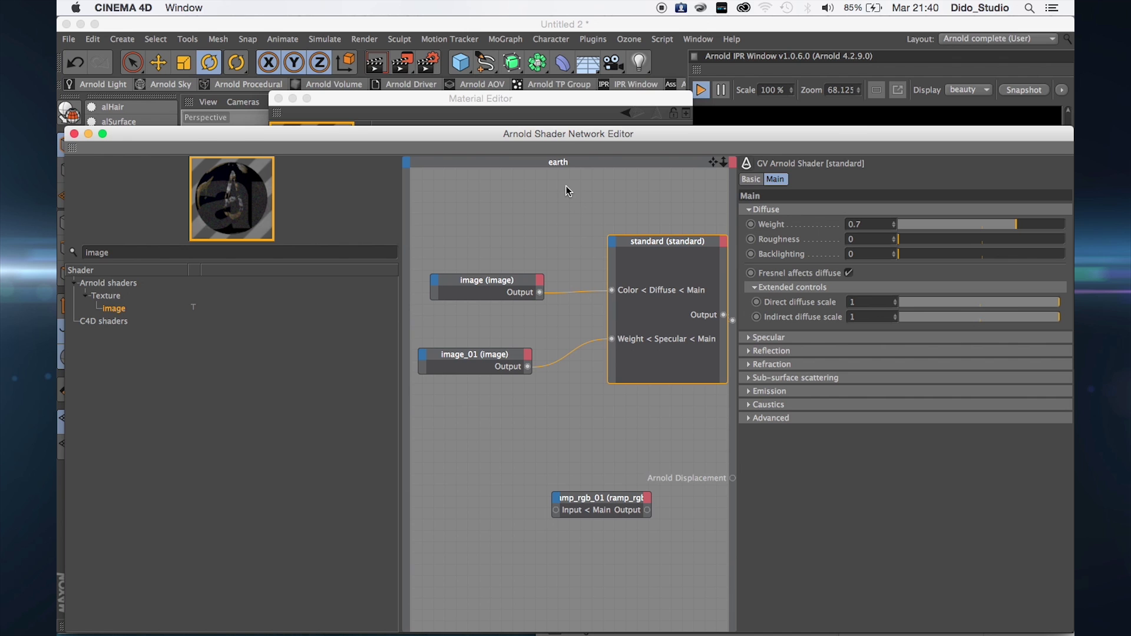
left_click_drag(620, 133, 685, 299)
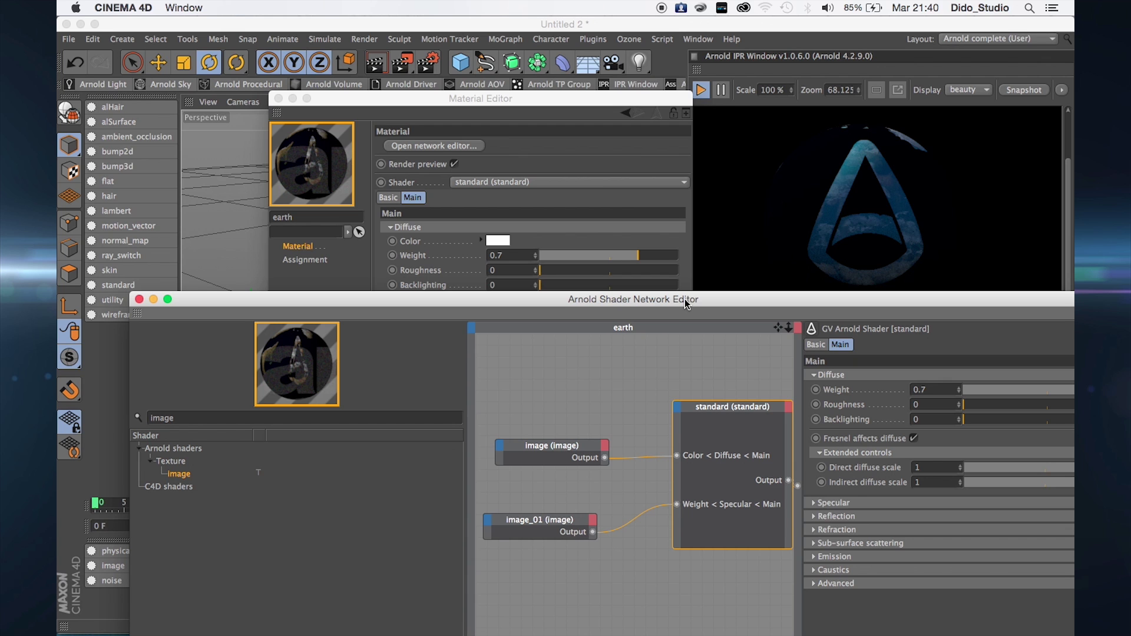
left_click_drag(685, 299, 632, 125)
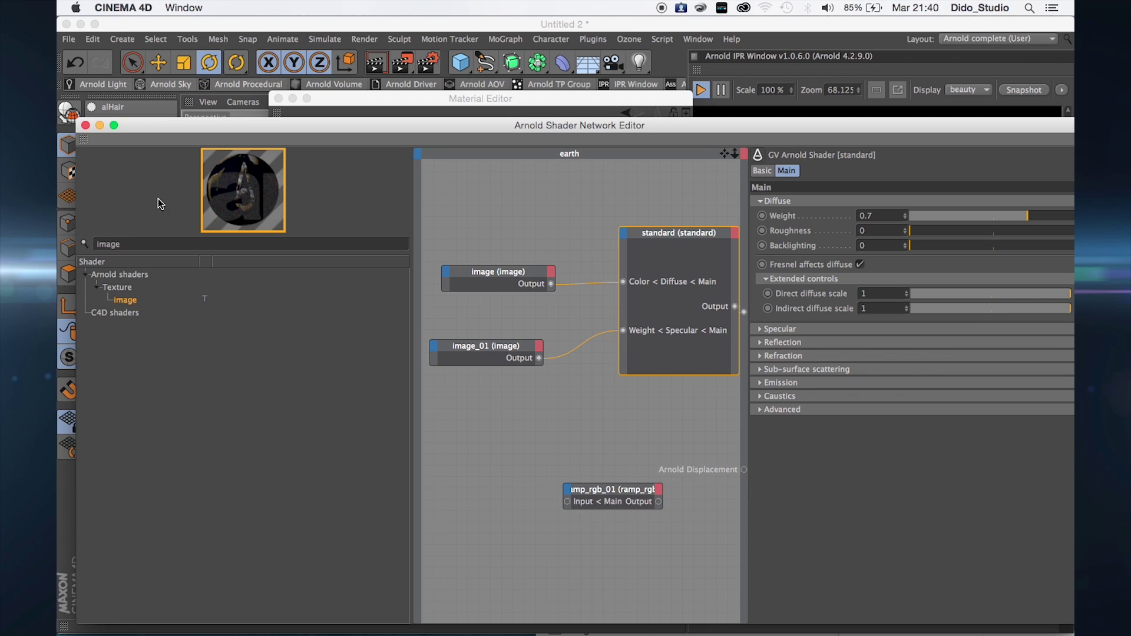
- Search the shader list for "ram" and add a new ramp_rgb node below image_01 in the earth network
double_click(158, 246)
type("ra")
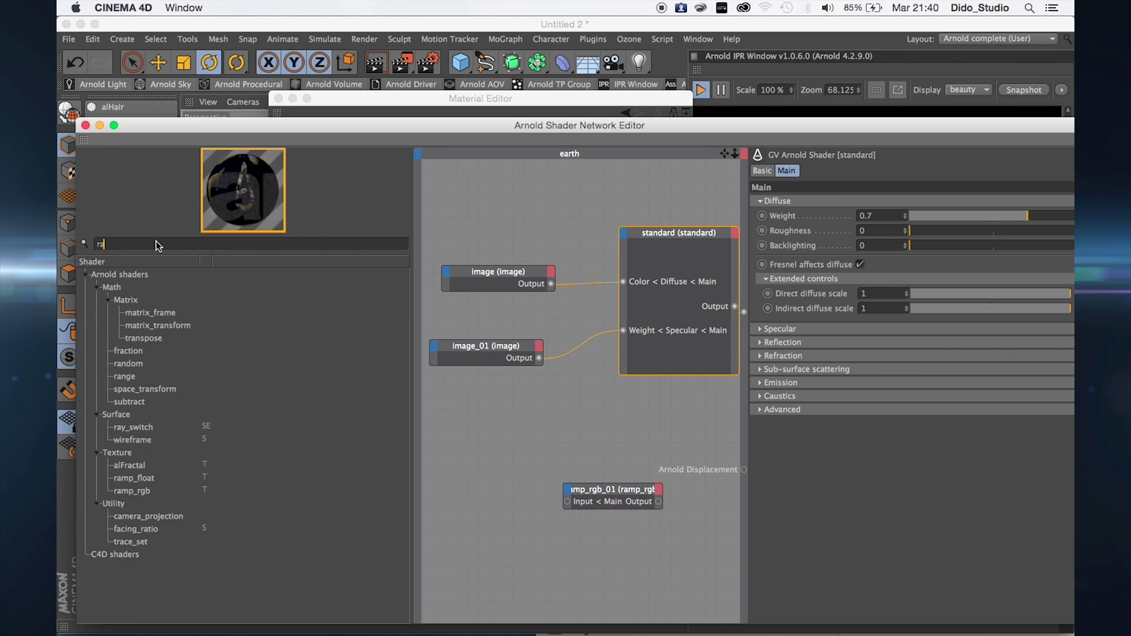
type("m")
left_click(132, 377)
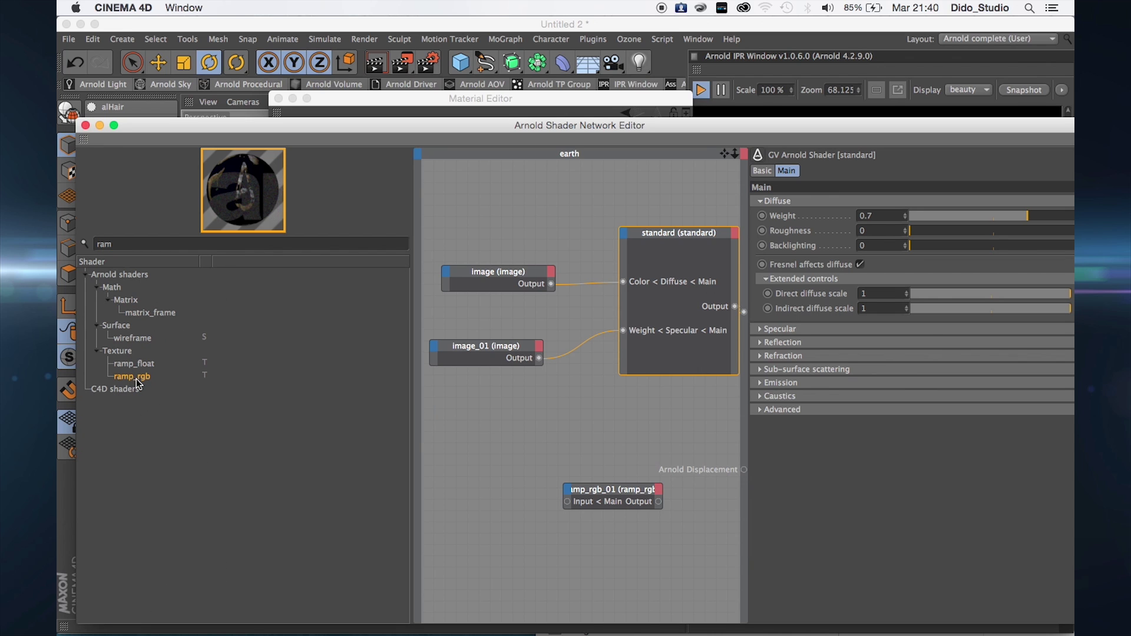
left_click_drag(137, 380, 526, 440)
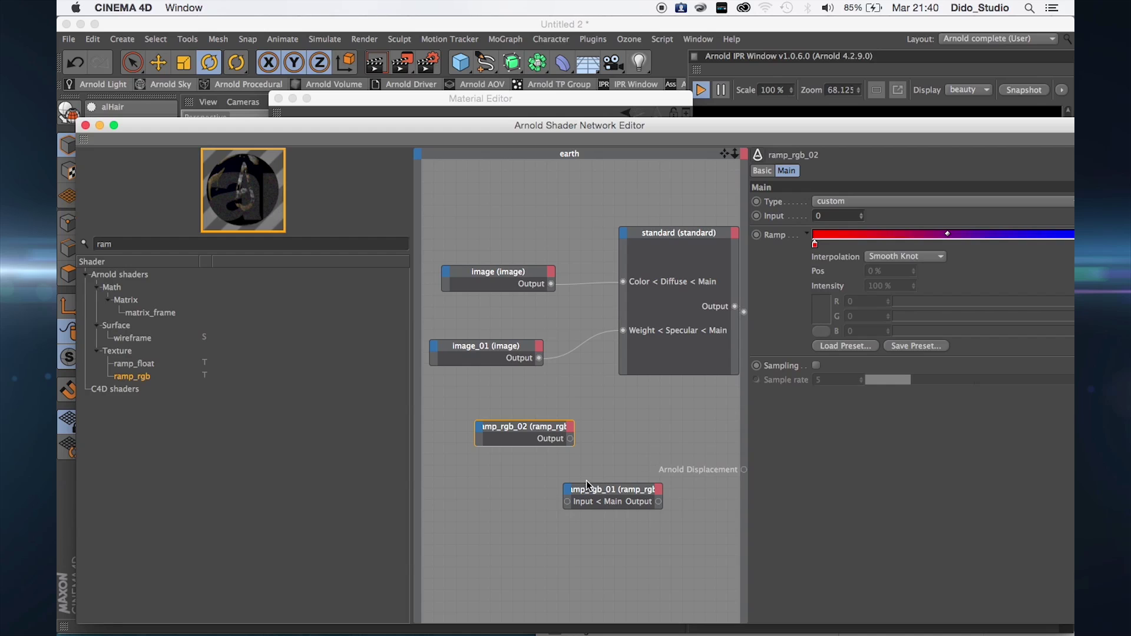
- Move ramp_rgb_01 up, route image_01's output through it into the standard node's Specular Weight, and inspect the ramp's first knot colour
left_click(601, 491)
left_click_drag(601, 490, 623, 439)
left_click_drag(620, 332, 589, 451)
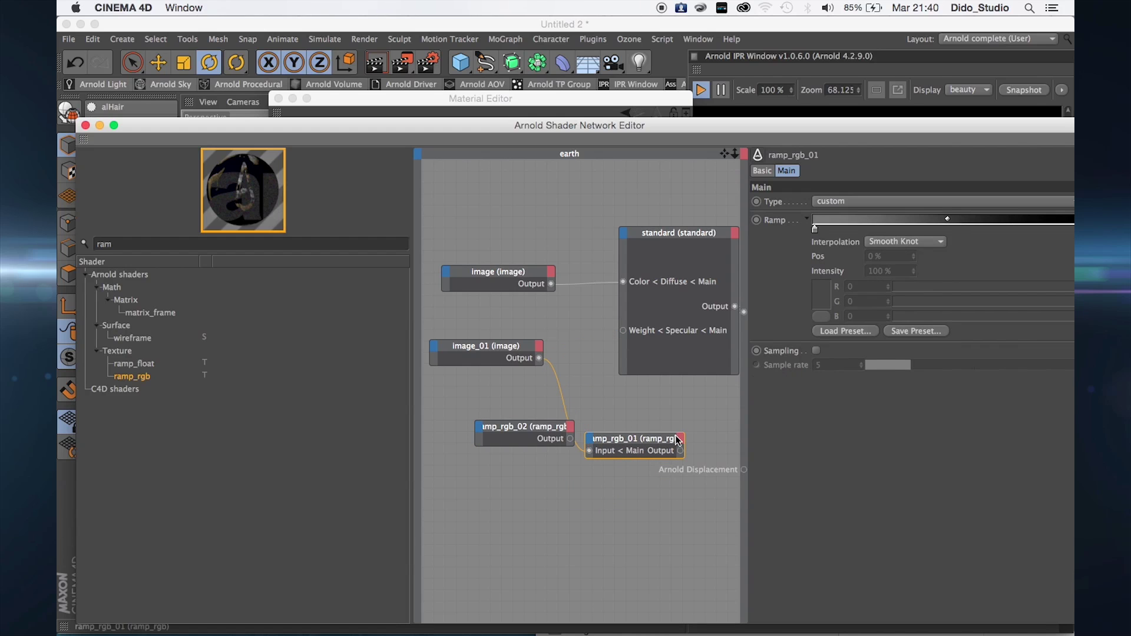
left_click_drag(683, 456, 623, 333)
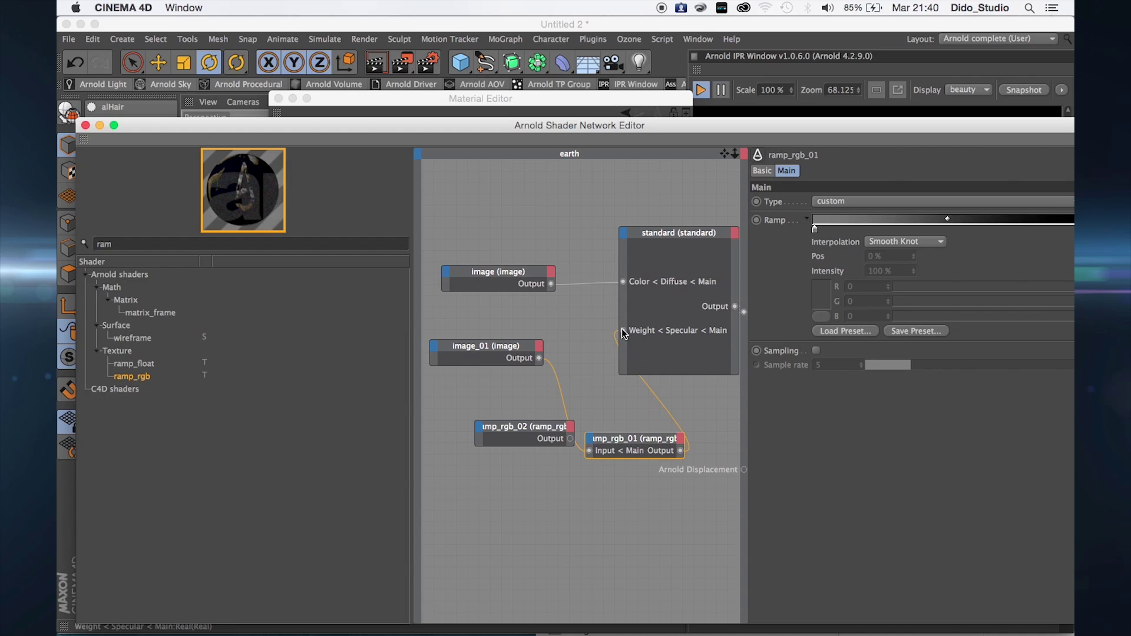
double_click(816, 230)
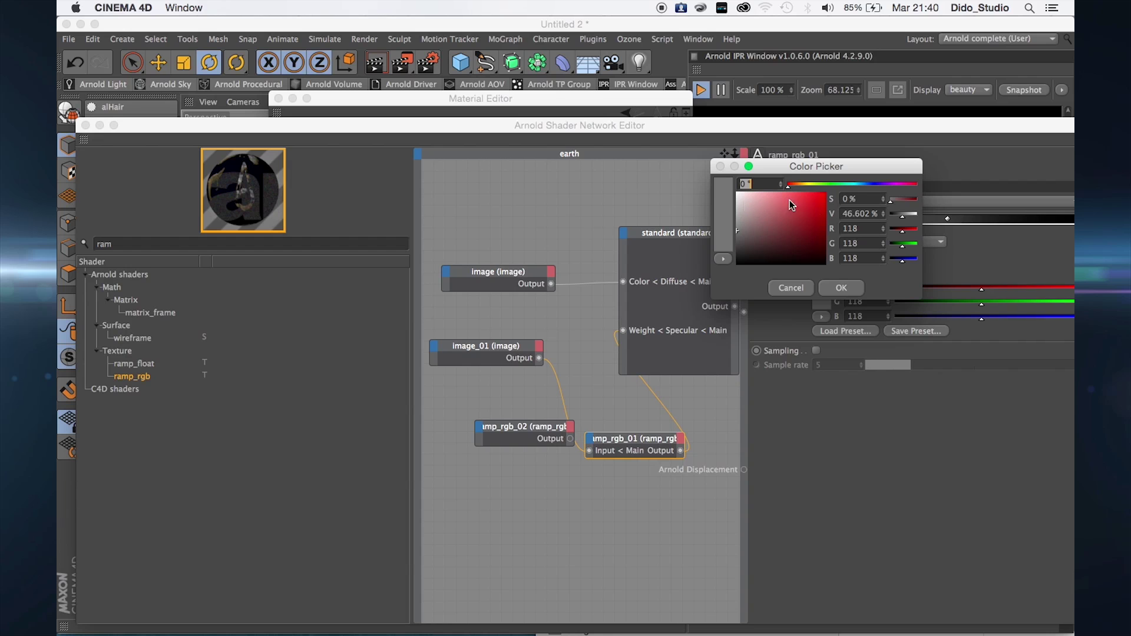
left_click(791, 288)
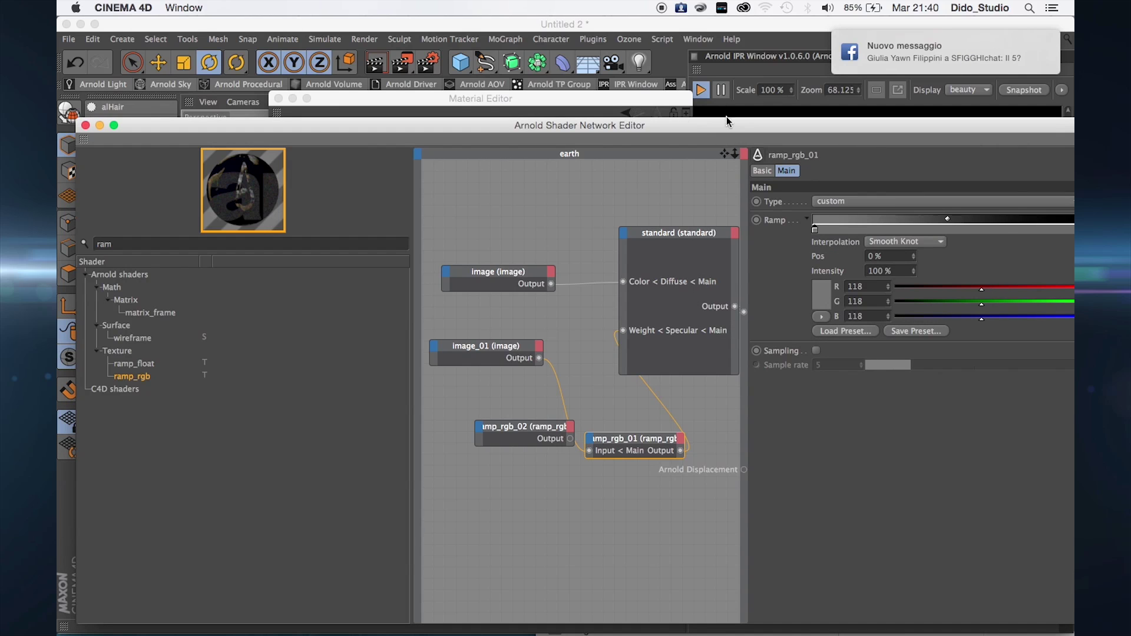
- Set the earth standard shader's specular colour to white and uncover the IPR render to compare the look
left_click_drag(726, 117, 675, 145)
left_click(610, 256)
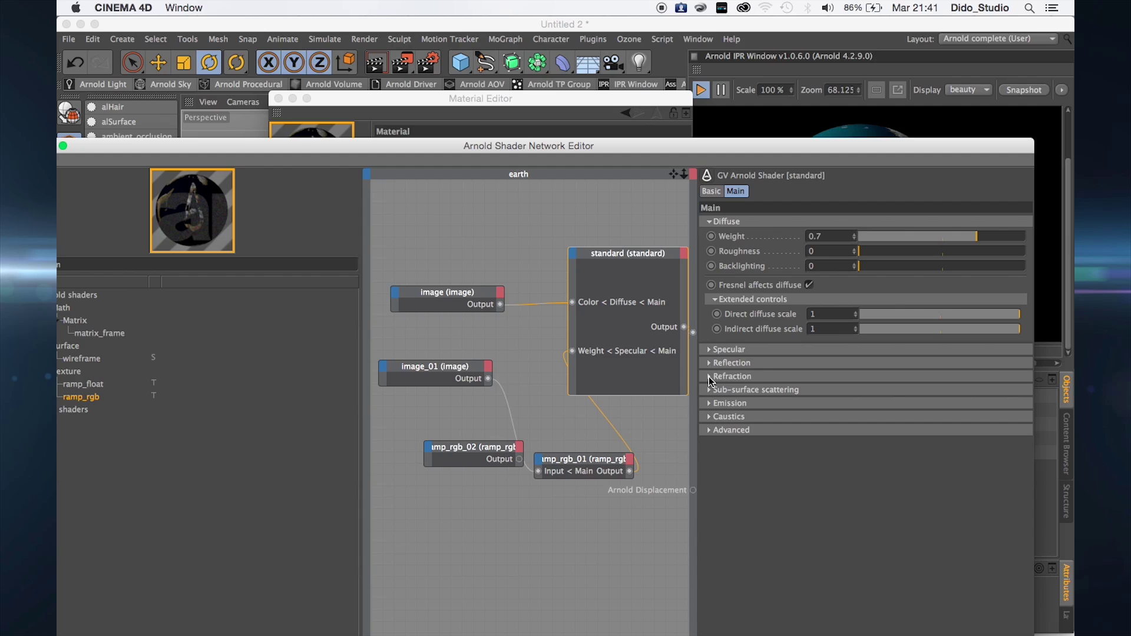
left_click(709, 352)
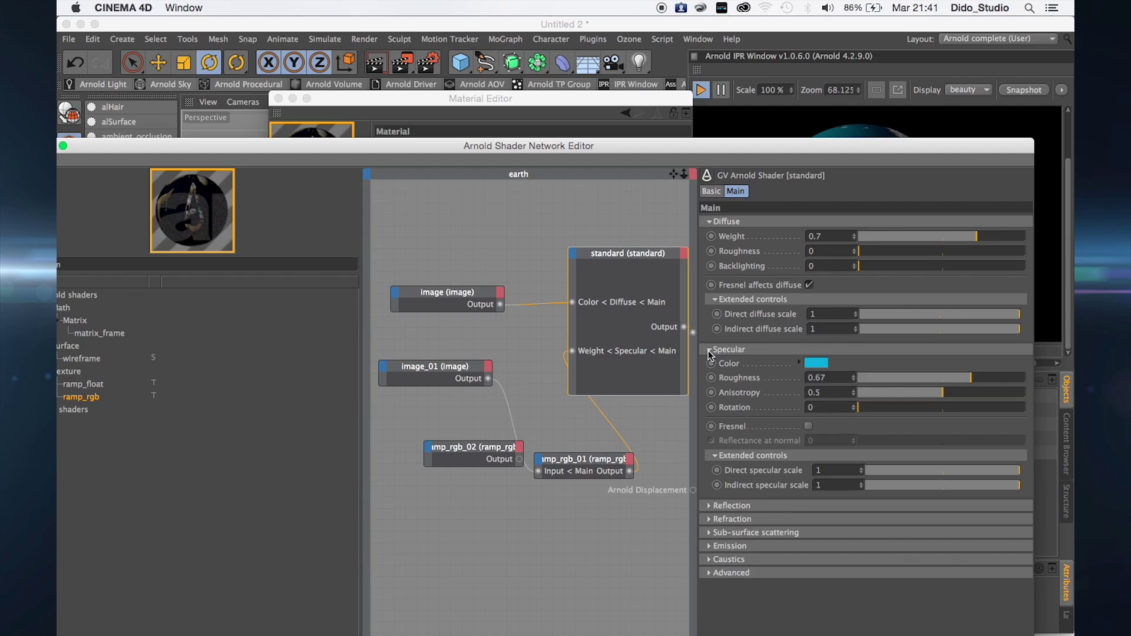
left_click(816, 364)
left_click(714, 310)
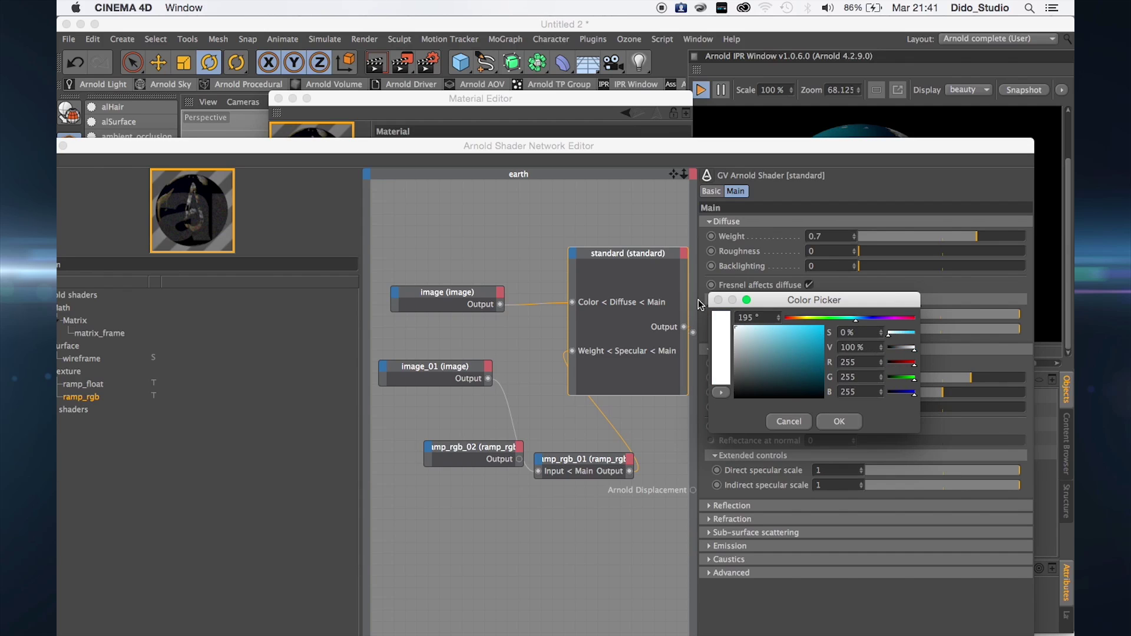
left_click(848, 423)
left_click_drag(816, 152, 706, 233)
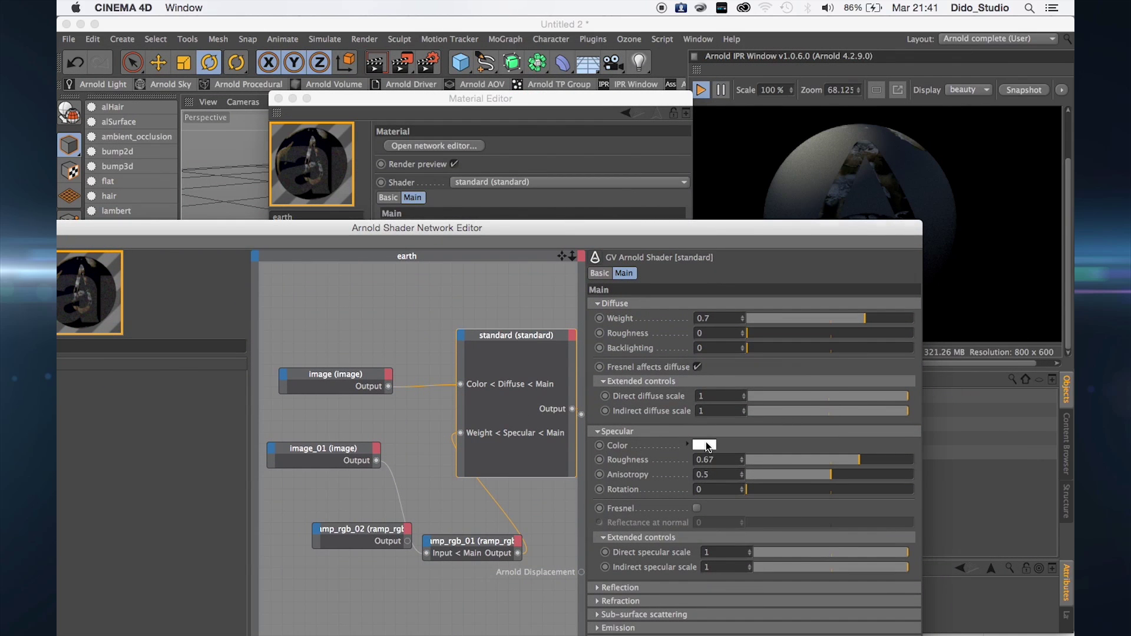
- Set the earth shader's specular colour to blue, RGB 41, 164, 230, and its specular roughness to 0.76
left_click(705, 445)
left_click_drag(744, 395, 748, 395)
left_click(702, 415)
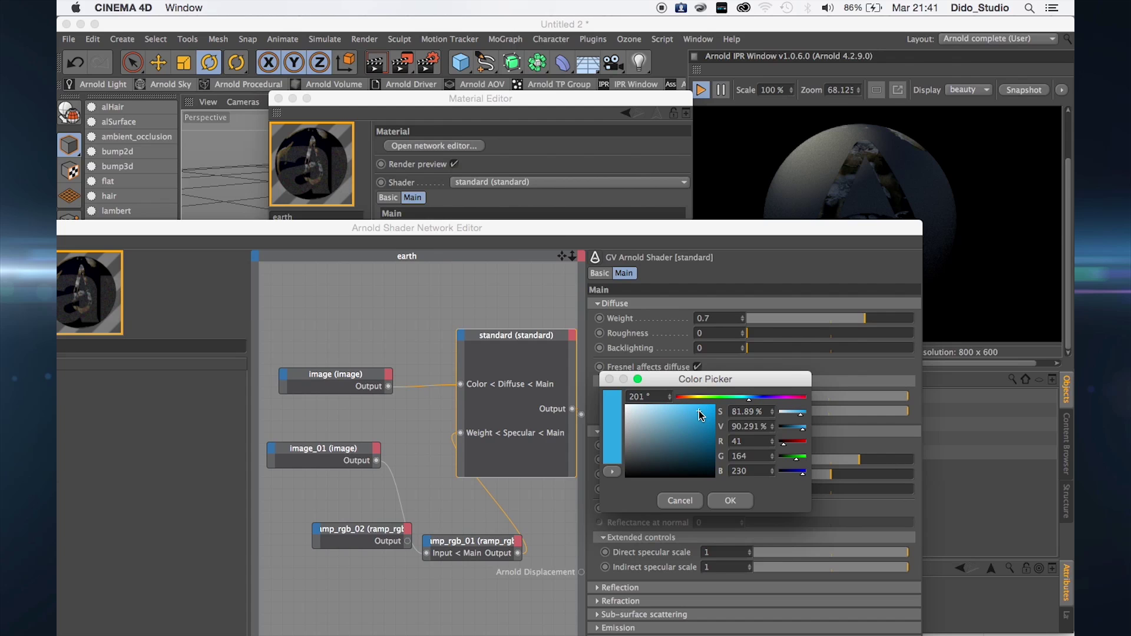
left_click(717, 501)
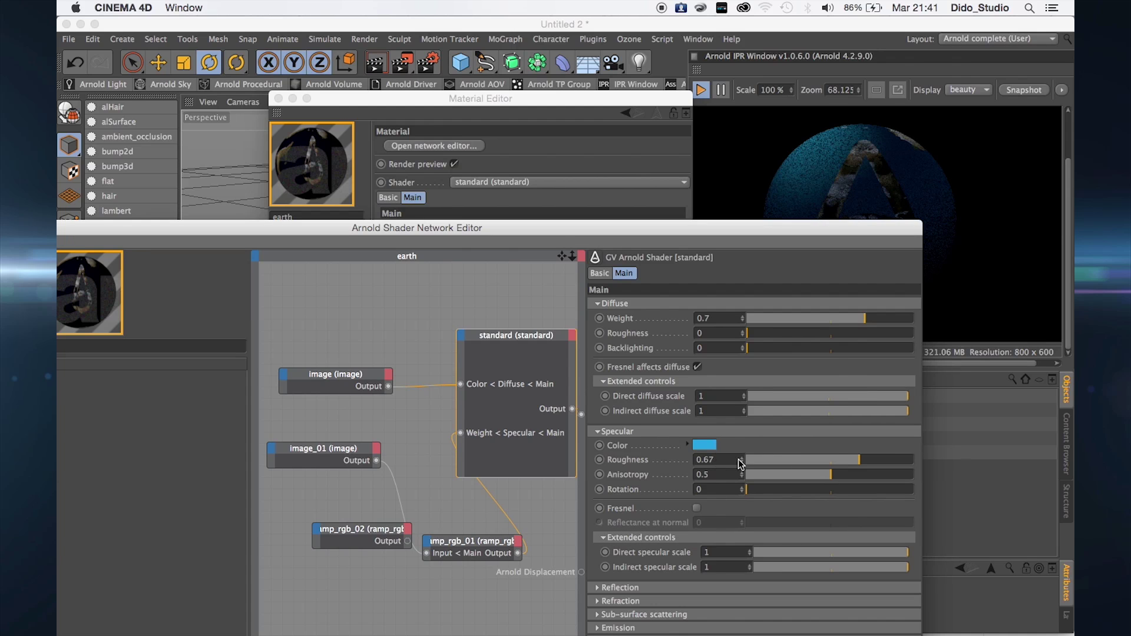
mouse_move(839, 459)
left_mouse_down()
mouse_move(792, 468)
mouse_move(907, 447)
mouse_move(780, 443)
mouse_move(883, 433)
mouse_move(769, 443)
mouse_move(873, 433)
mouse_move(780, 448)
mouse_move(866, 444)
mouse_move(826, 451)
mouse_move(847, 465)
mouse_move(874, 460)
left_mouse_up()
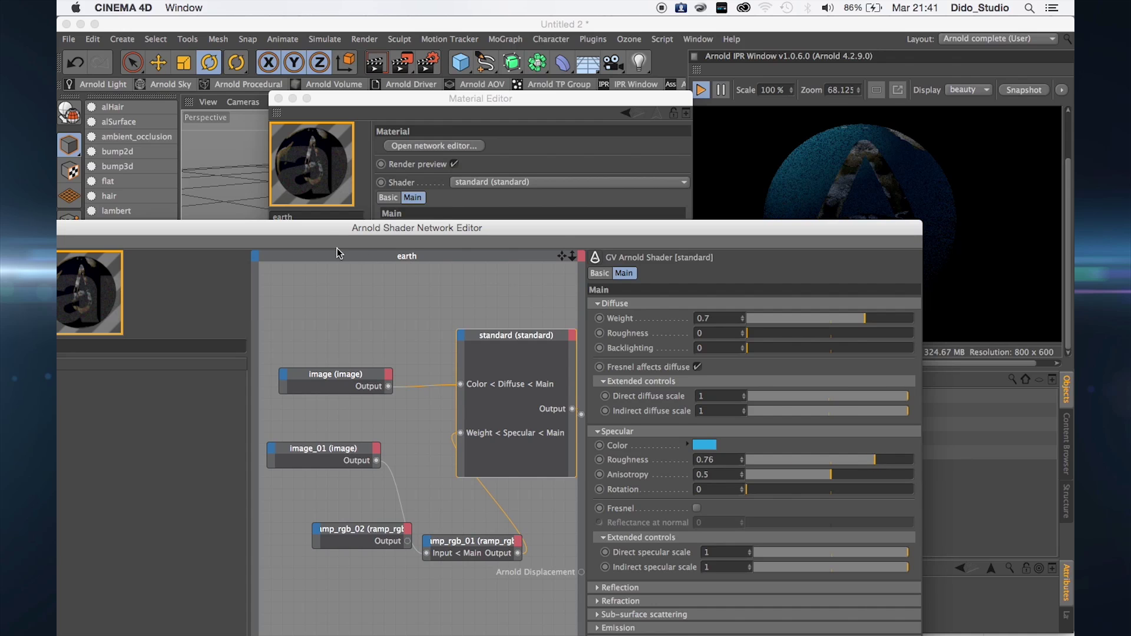
- Delete the unused ramp_rgb_02 node and close the earth material's shader network and material editor
left_click(372, 528)
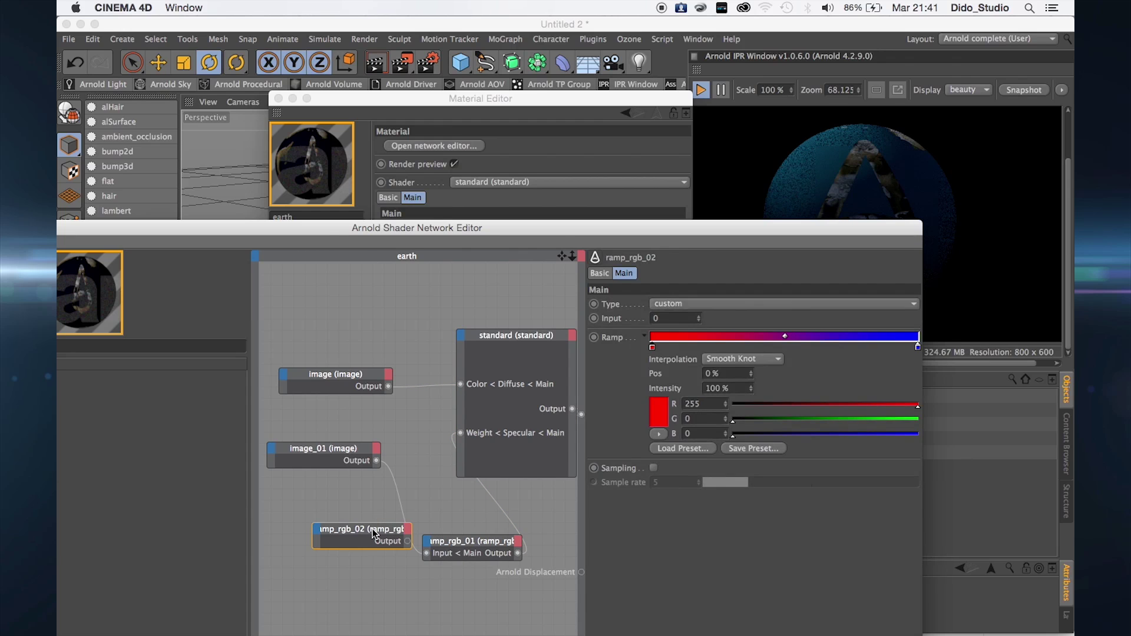
key("Delete")
left_click_drag(267, 225, 625, 300)
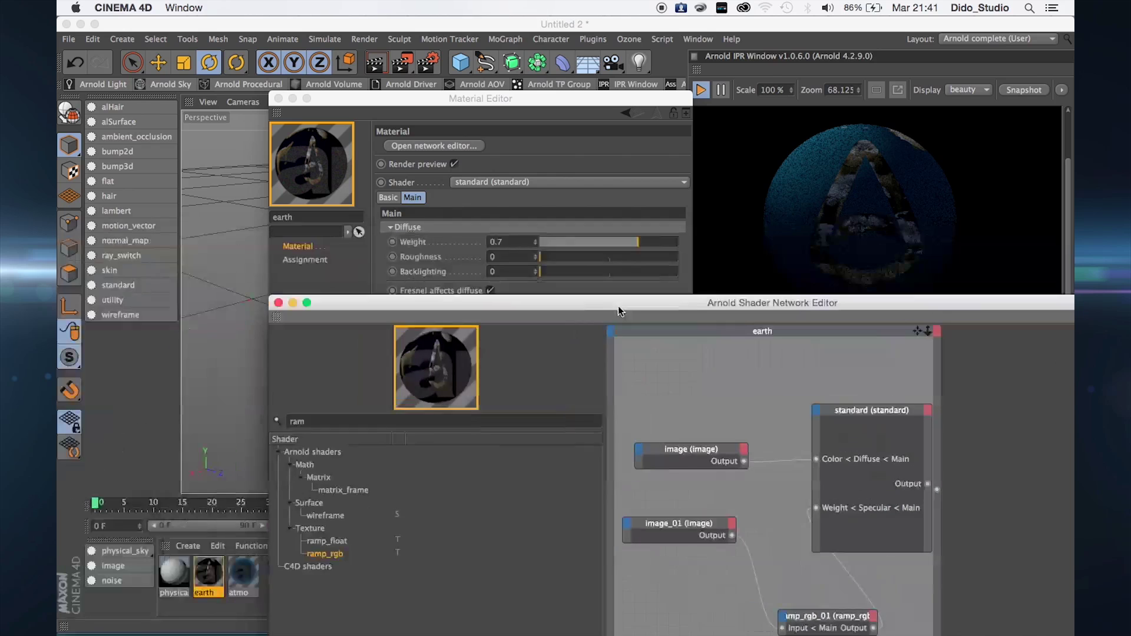
left_click(282, 303)
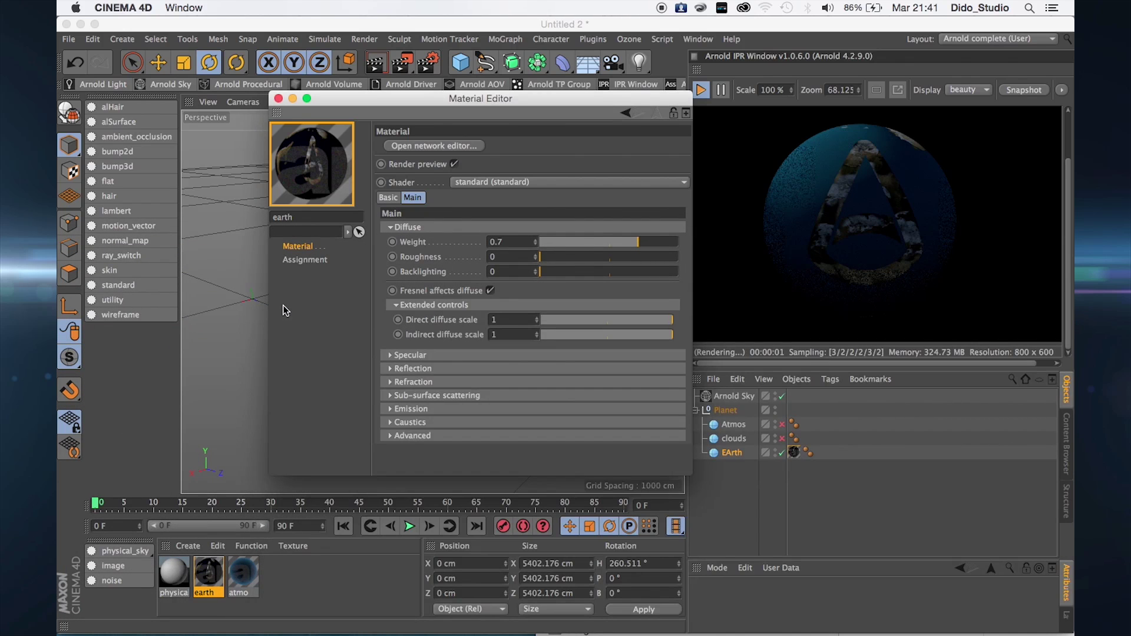
left_click(279, 98)
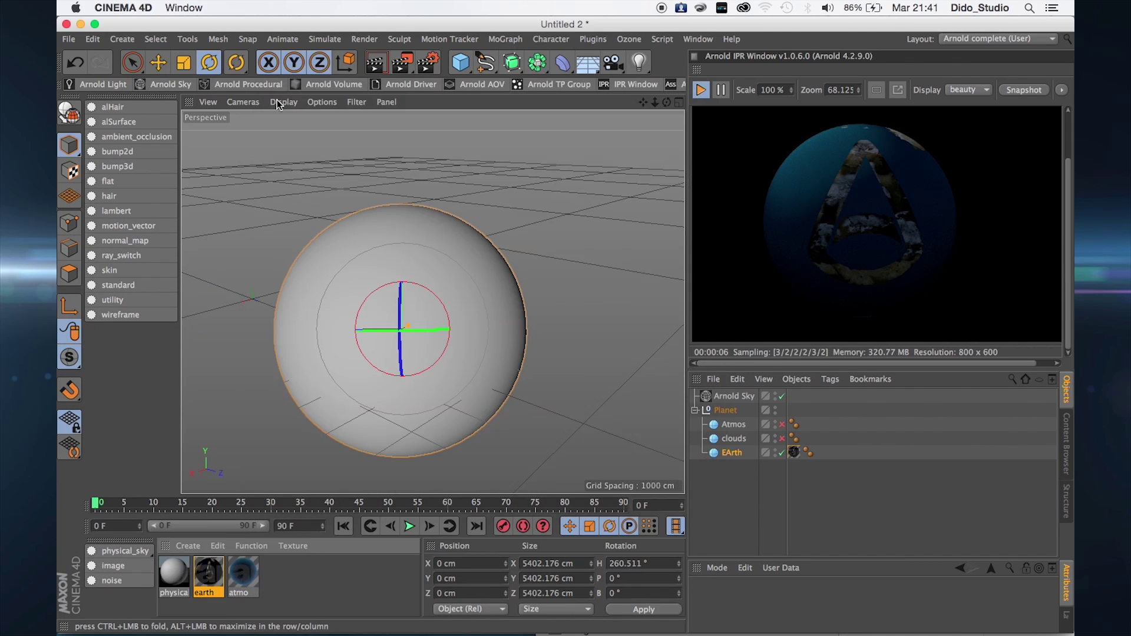
- Enable and select the clouds sphere, create a new Arnold standard material, and open its shader network
left_click(783, 439)
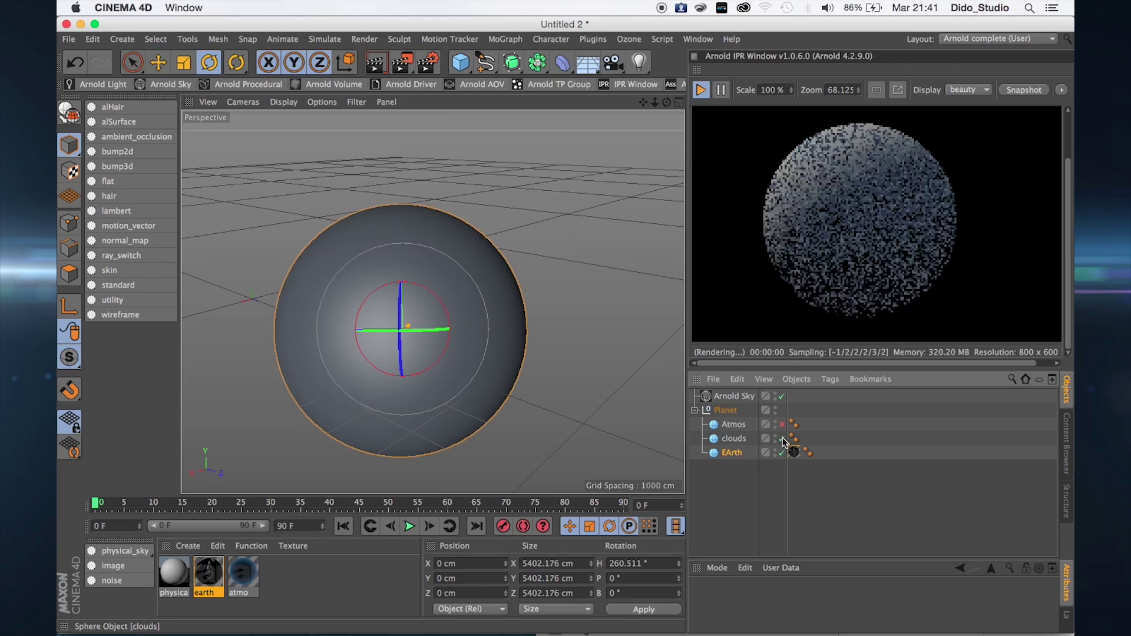
left_click(737, 439)
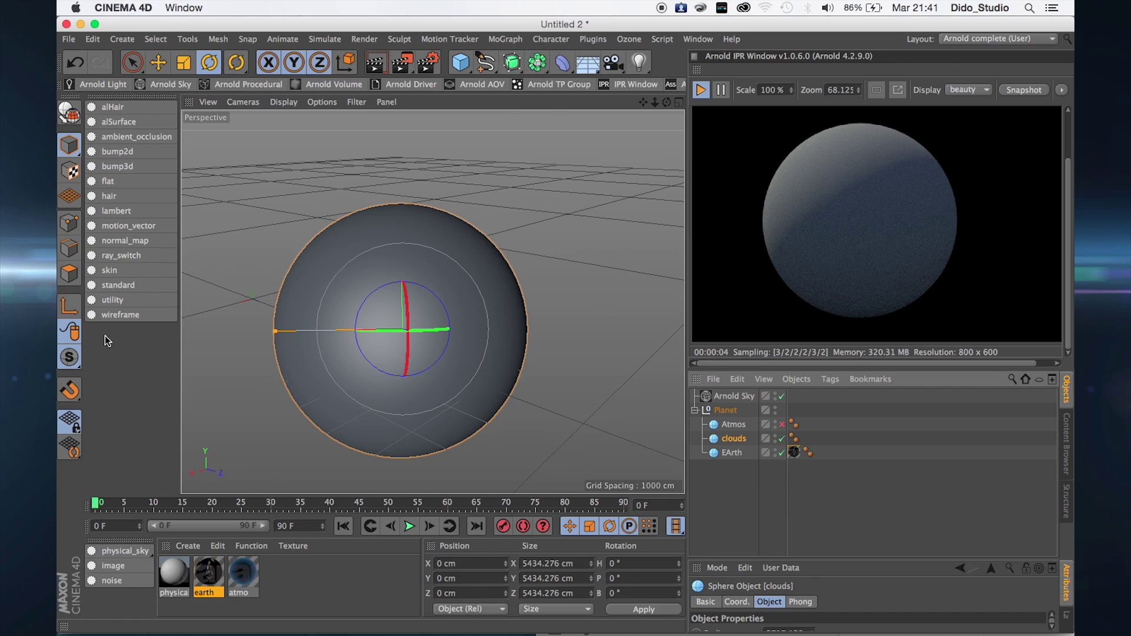
left_click(118, 285)
double_click(170, 570)
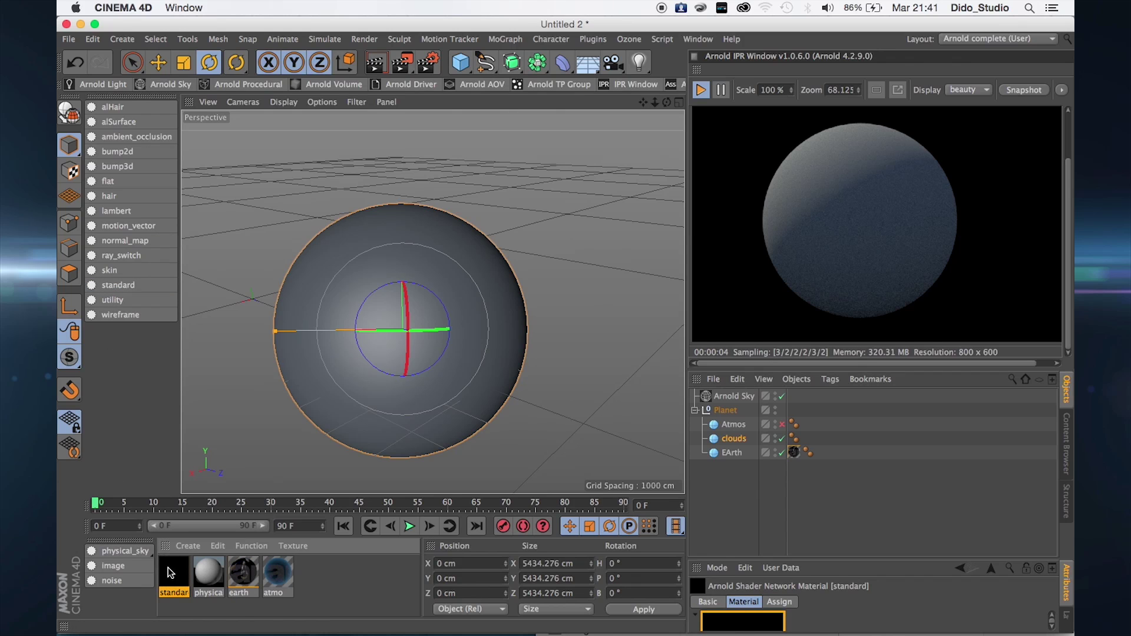
left_click(426, 146)
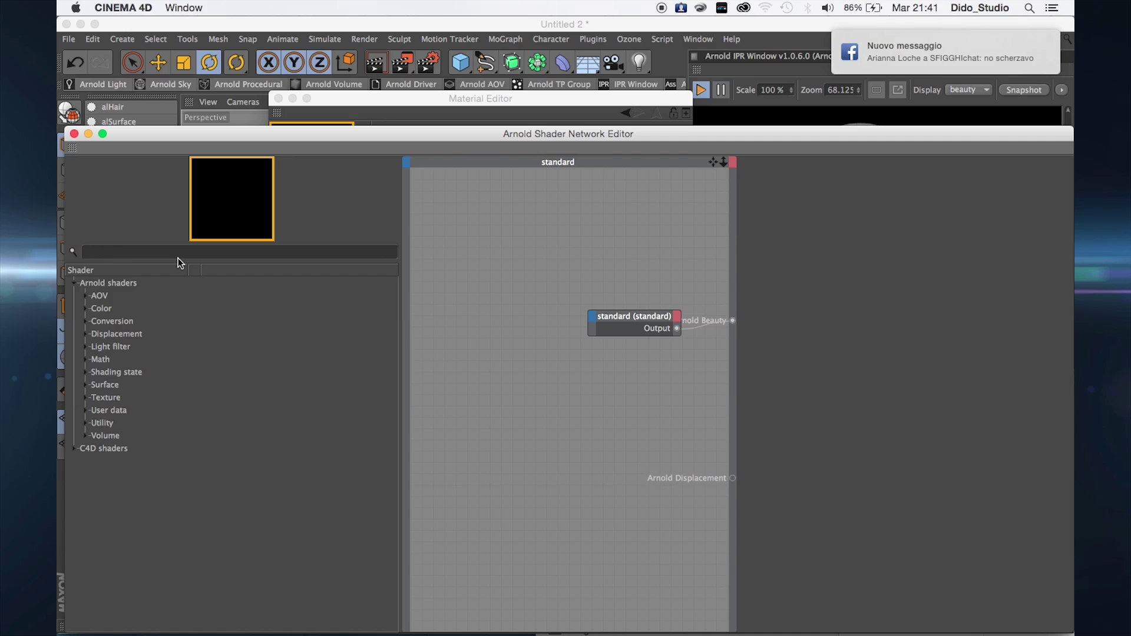
- Bring CloudsDiffuse.tx from the Texture_Original folder in Finder into the new material's shader network
mouse_move(293, 634)
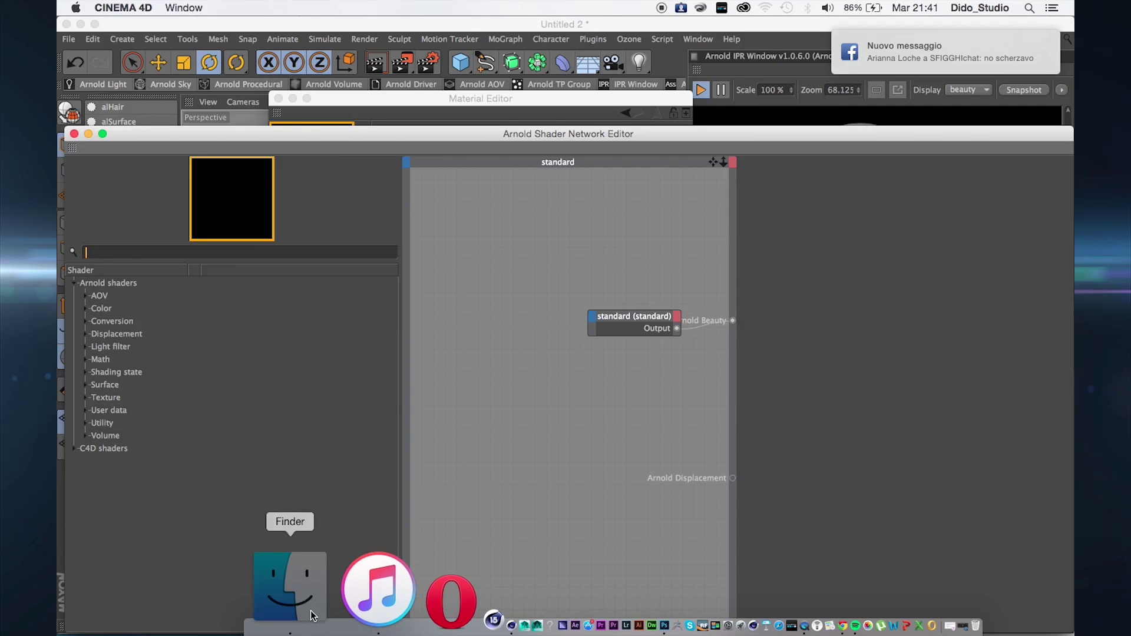
left_click(287, 593)
left_click(861, 345)
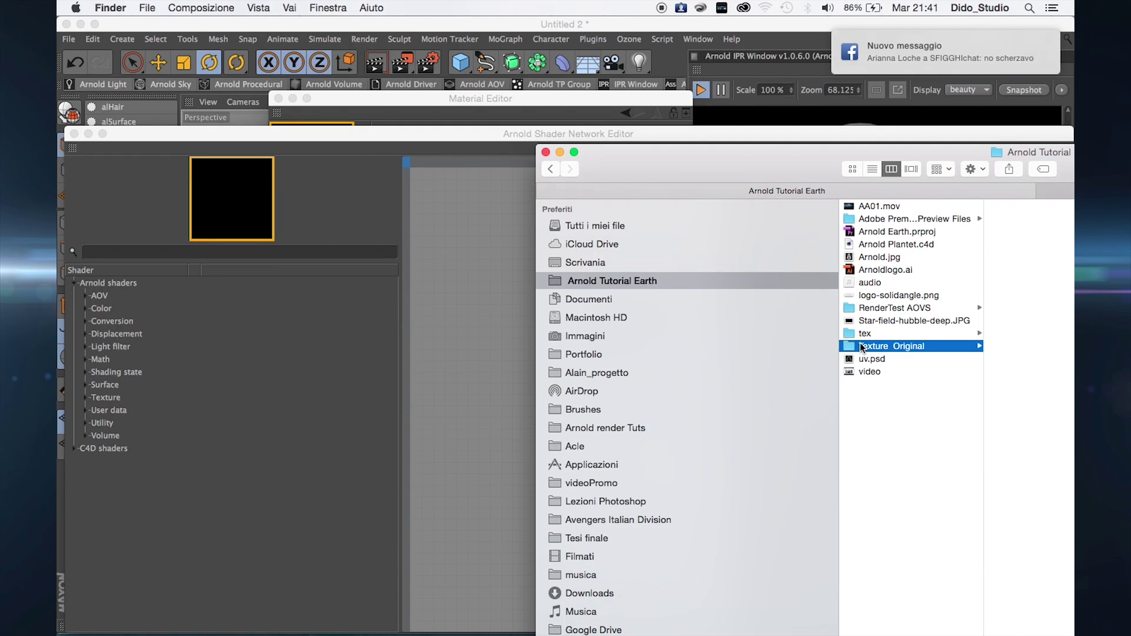
left_click_drag(939, 154, 828, 306)
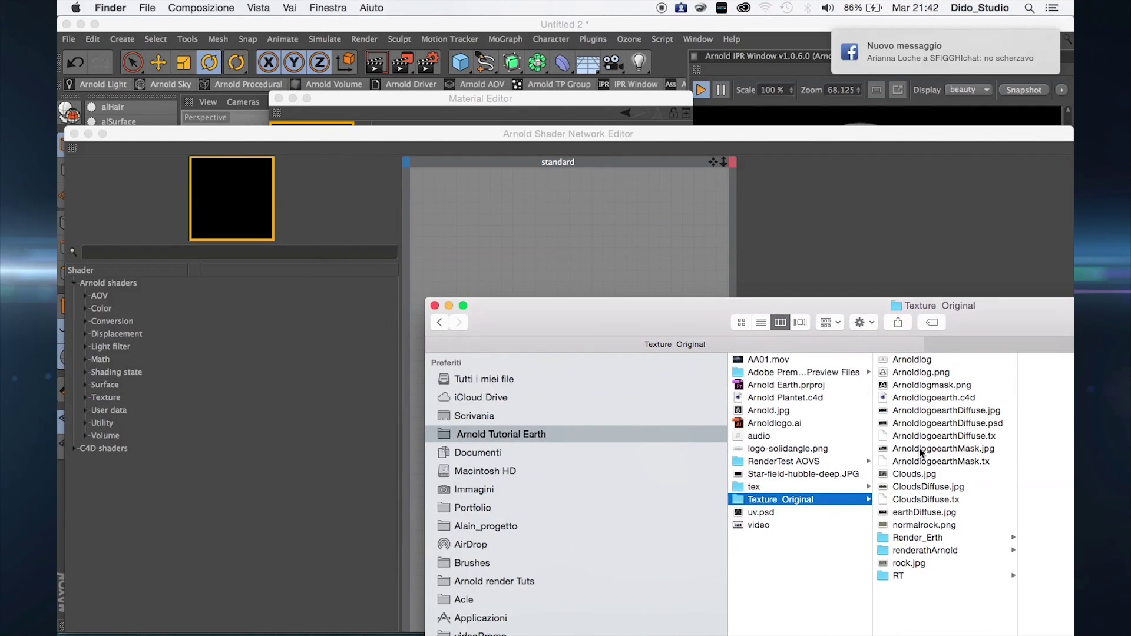
left_click_drag(927, 500, 603, 272)
- Connect the CloudsDiffuse image node's output to the standard node's Diffuse Color
left_click(594, 278)
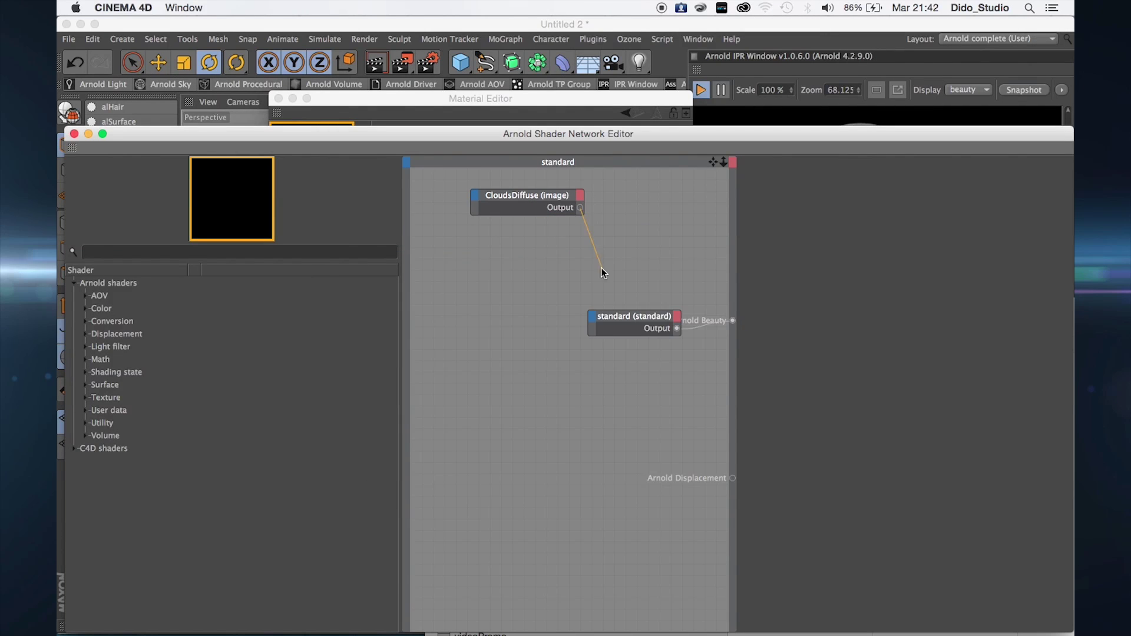
left_click_drag(594, 320, 593, 317)
mouse_move(678, 325)
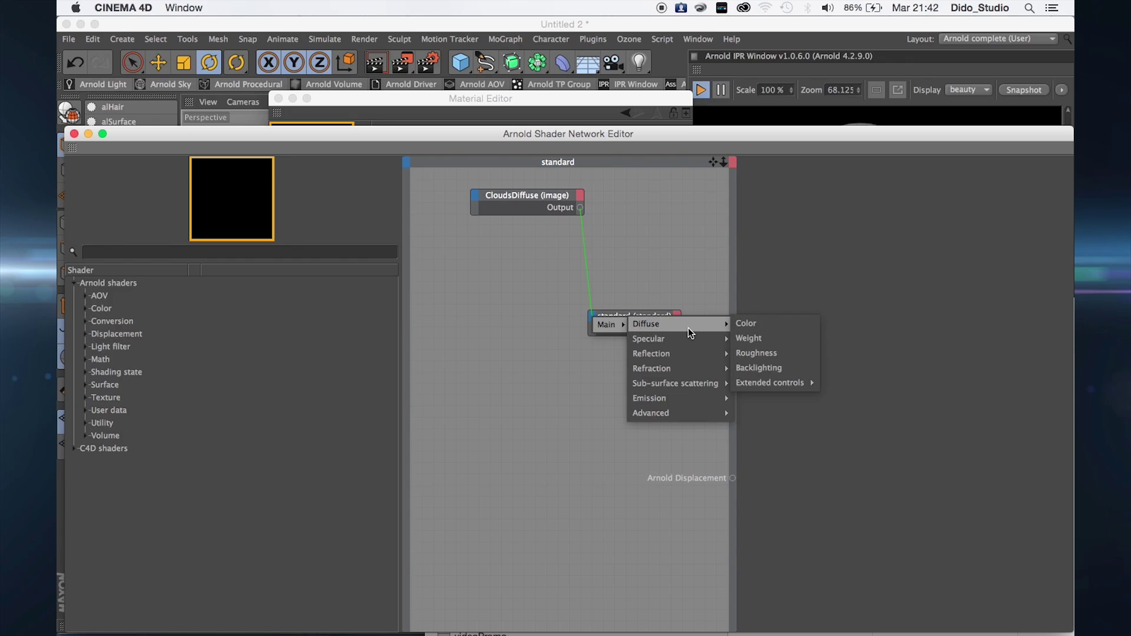
left_click(754, 325)
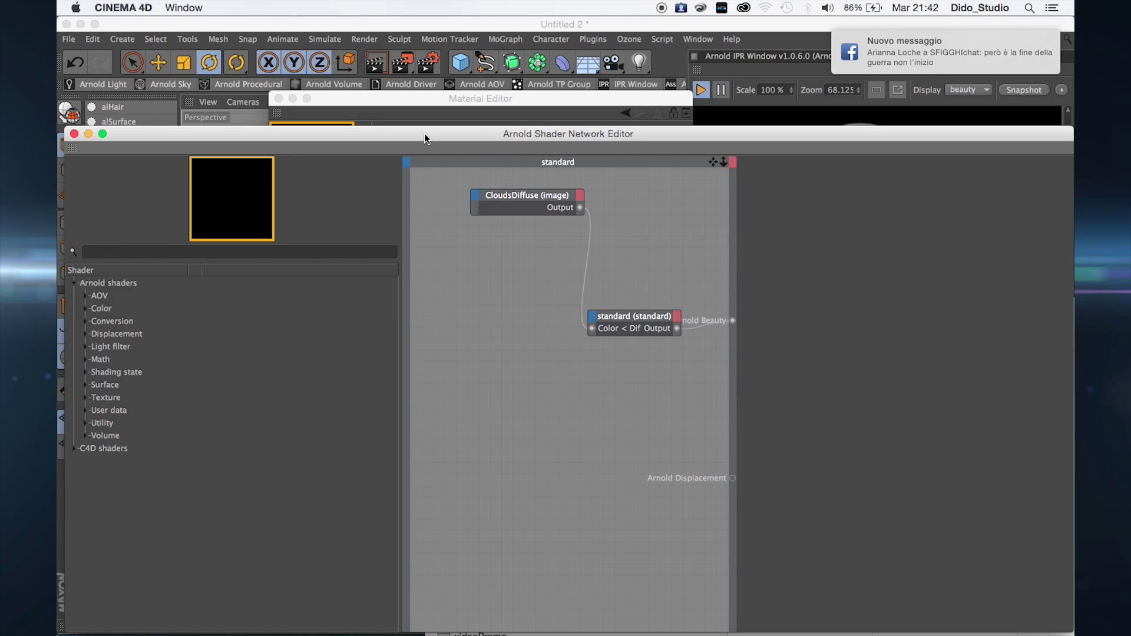
- Clear the editors out of the way, apply the new standard material to the clouds sphere, and check the render from another angle
left_click_drag(425, 134, 452, 365)
left_click(278, 98)
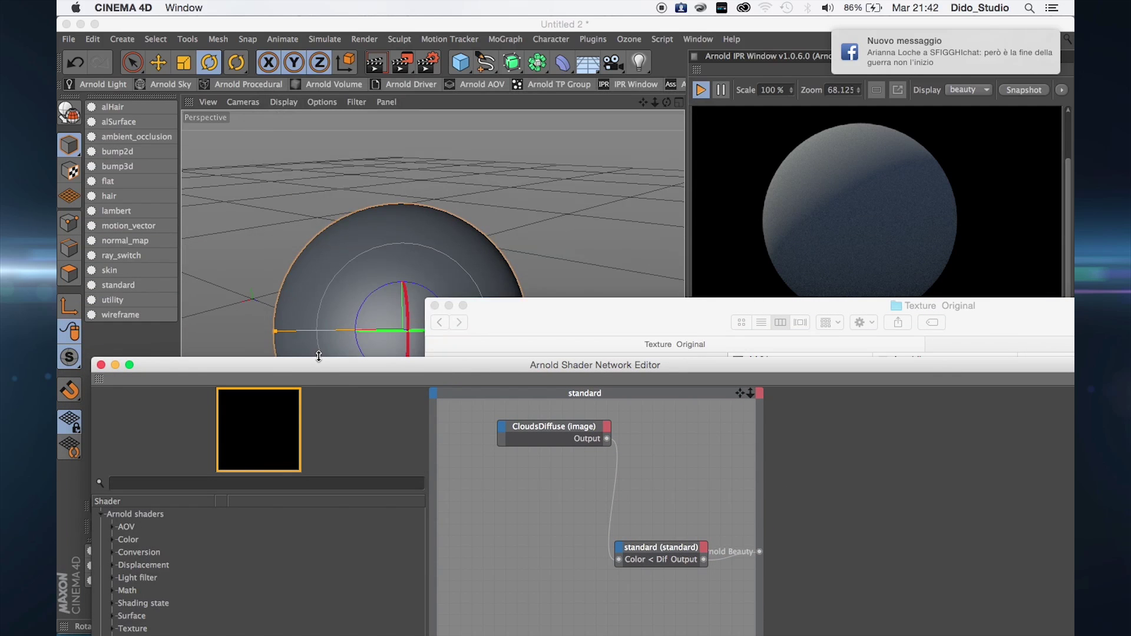
left_click_drag(319, 356, 646, 499)
left_click(169, 581)
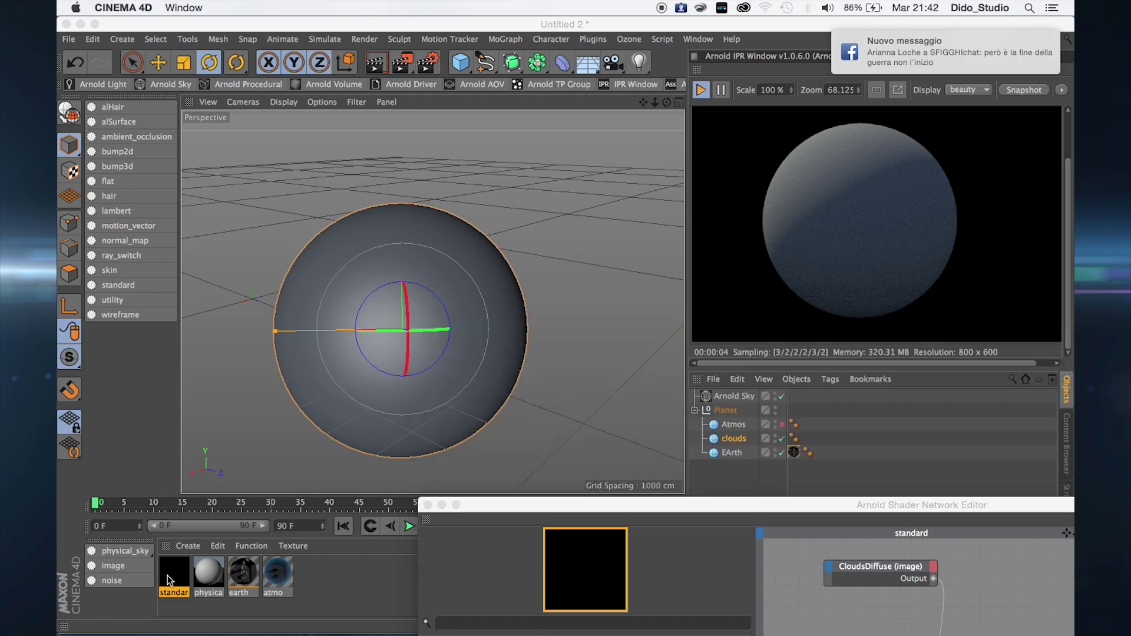
left_click_drag(169, 580, 313, 400)
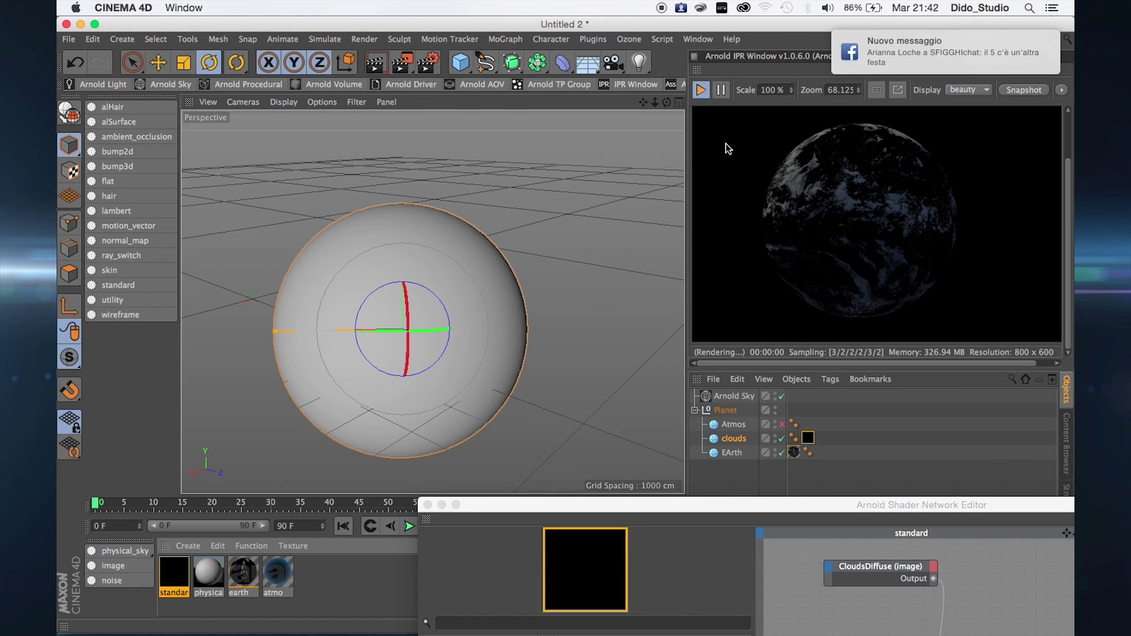
left_click_drag(483, 277, 442, 298, "alt")
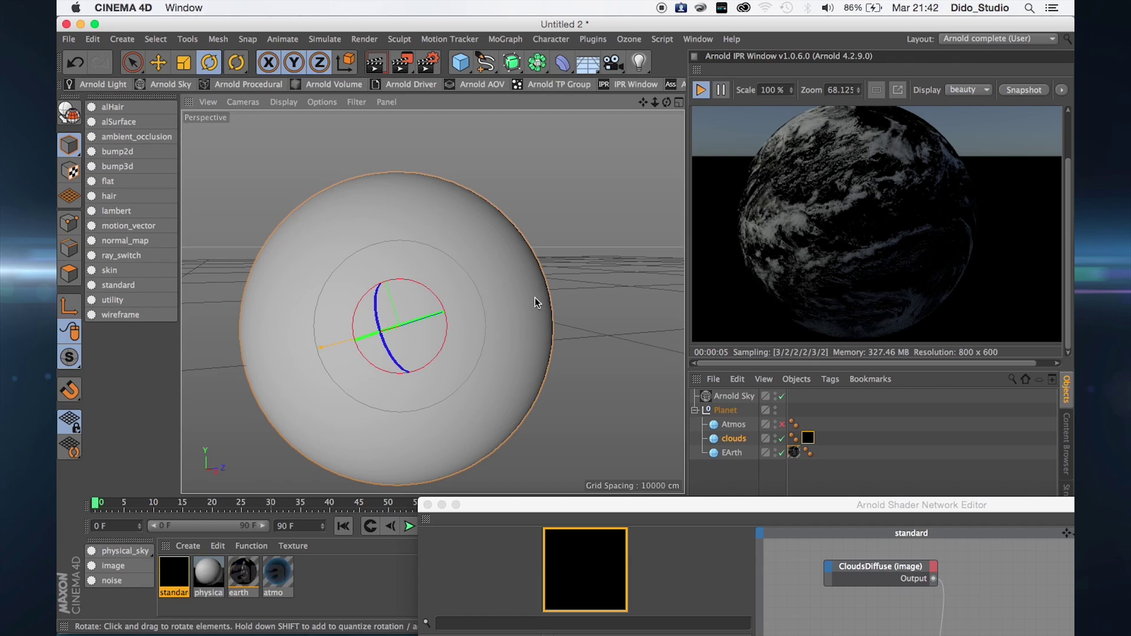
- Connect the CloudsDiffuse image node's output to the standard node's Refraction Opacity and clear the network editor out of the way
double_click(539, 504)
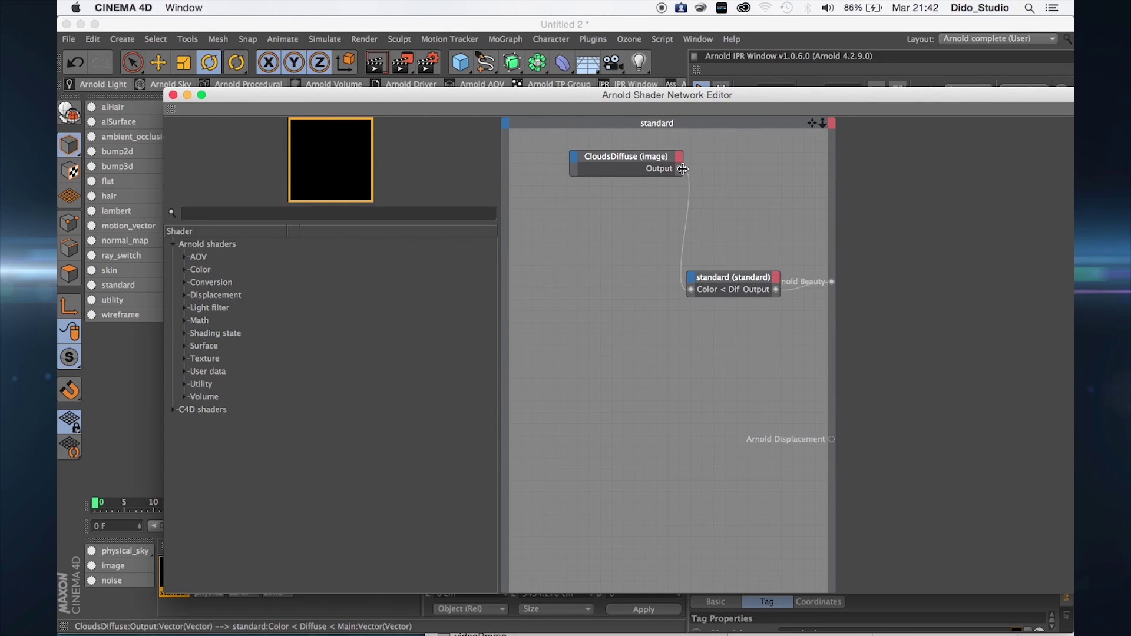
left_click_drag(679, 169, 697, 288)
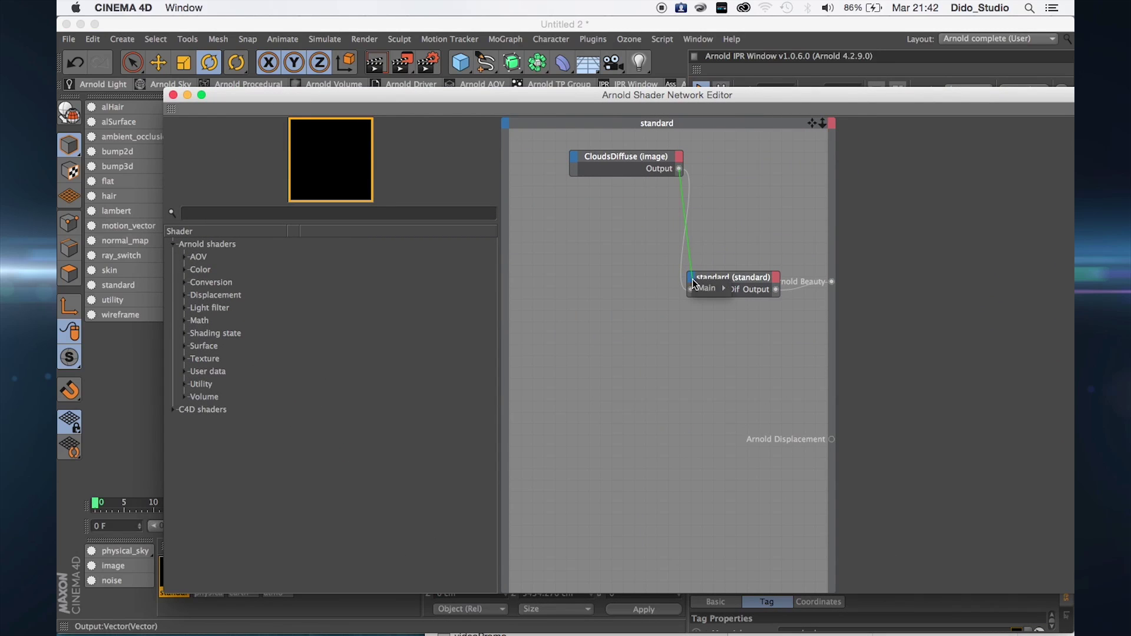
mouse_move(720, 289)
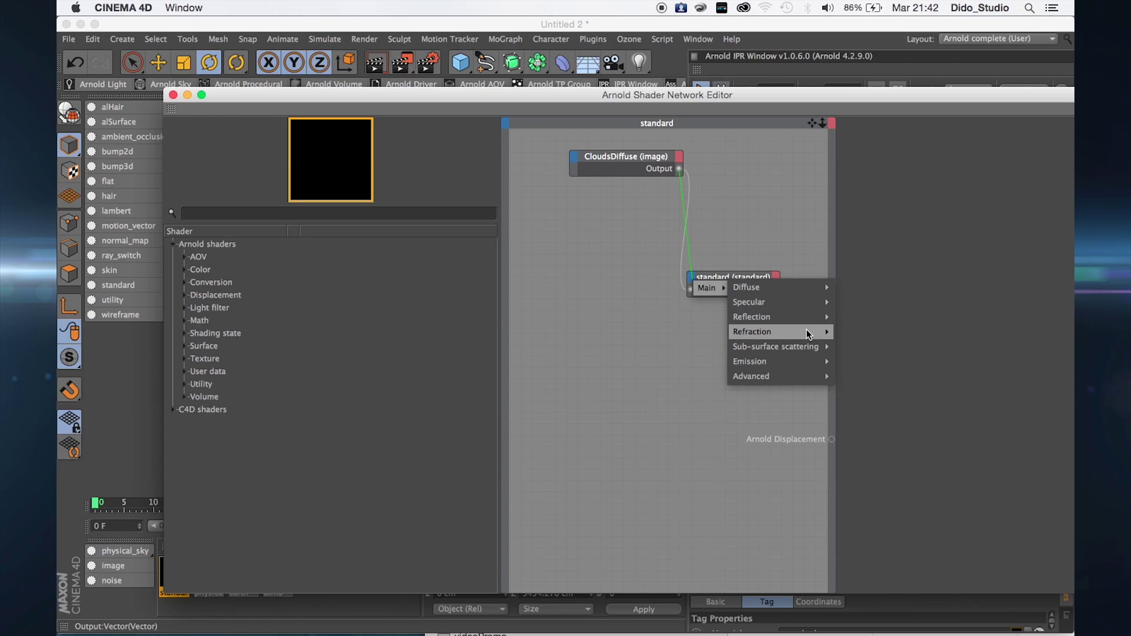
mouse_move(806, 332)
left_click(867, 420)
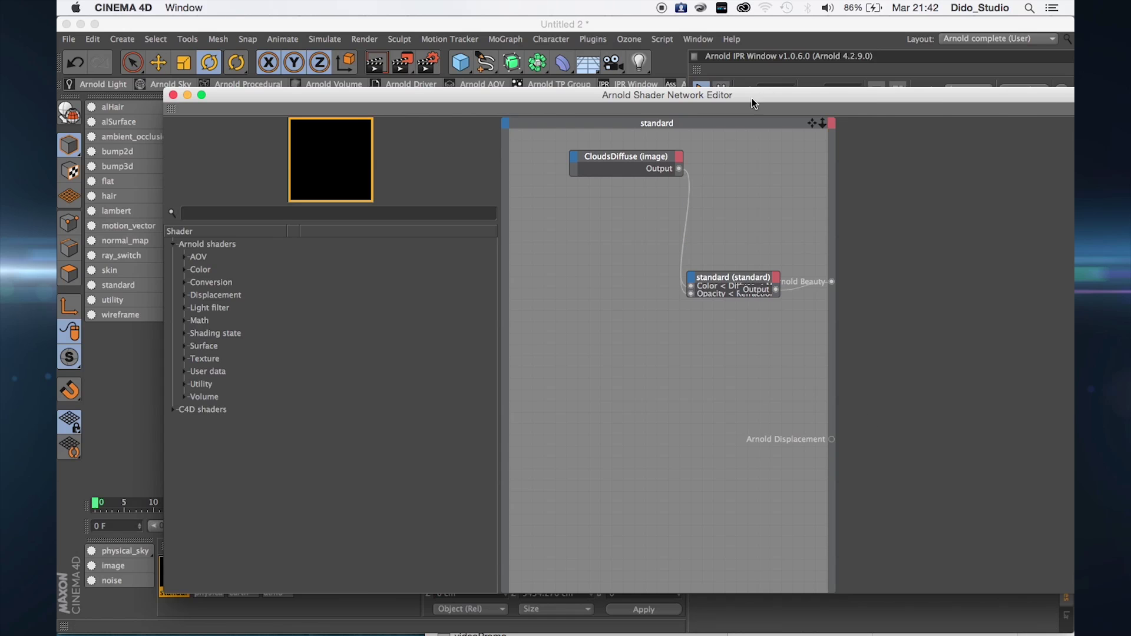
left_click_drag(752, 97, 668, 522)
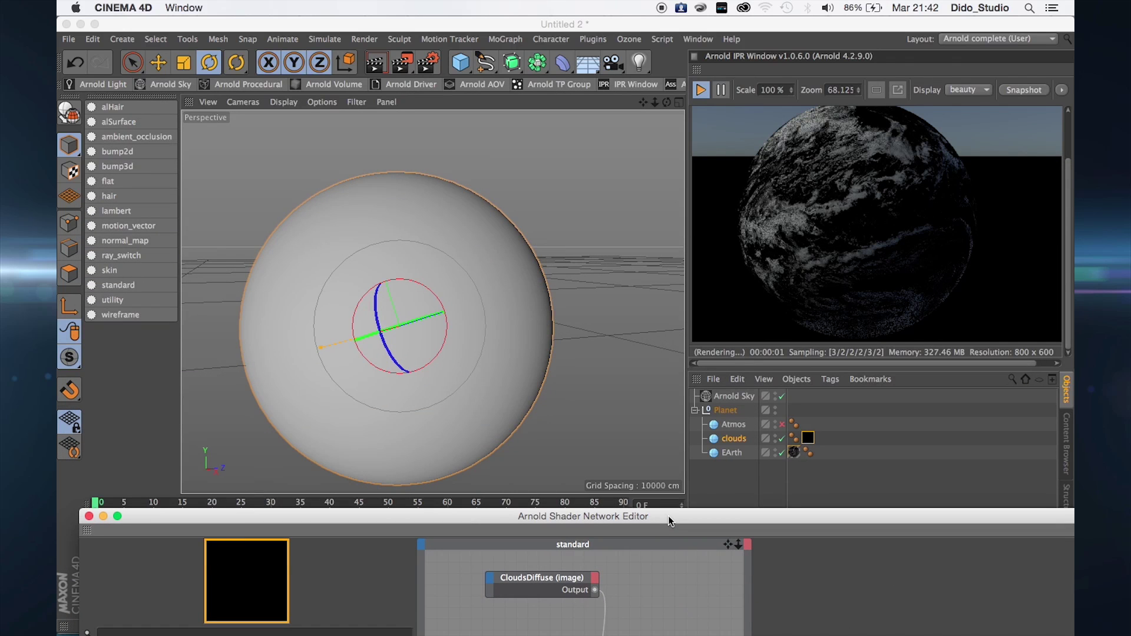
- Add an Arnold Parameters tag to the clouds sphere and turn off its Opaque option
right_click(743, 445)
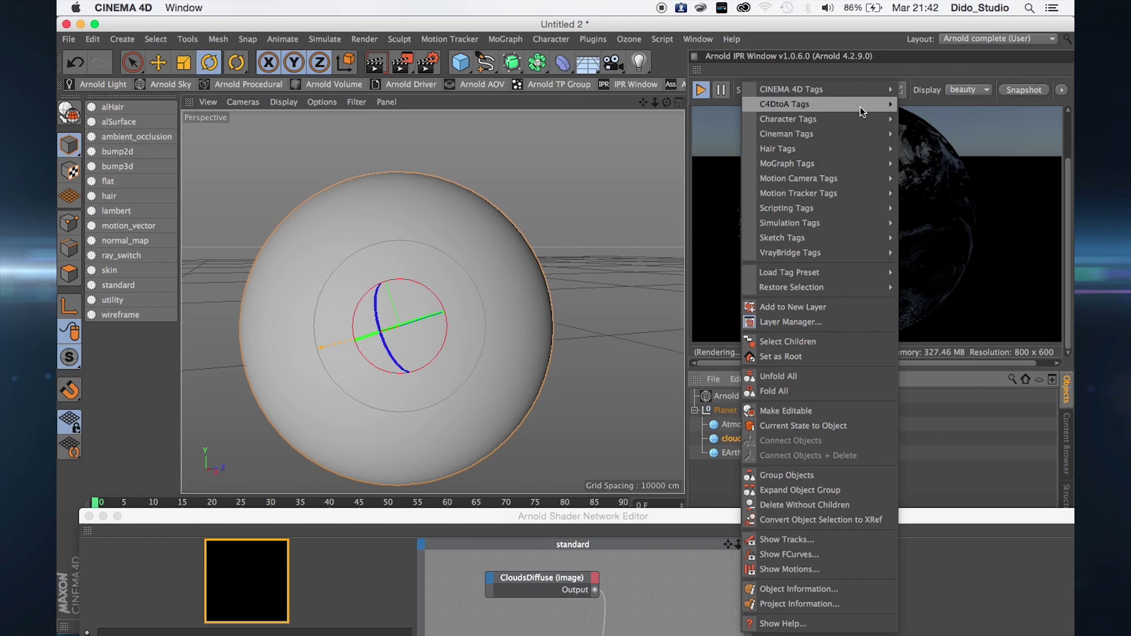
left_click(902, 106)
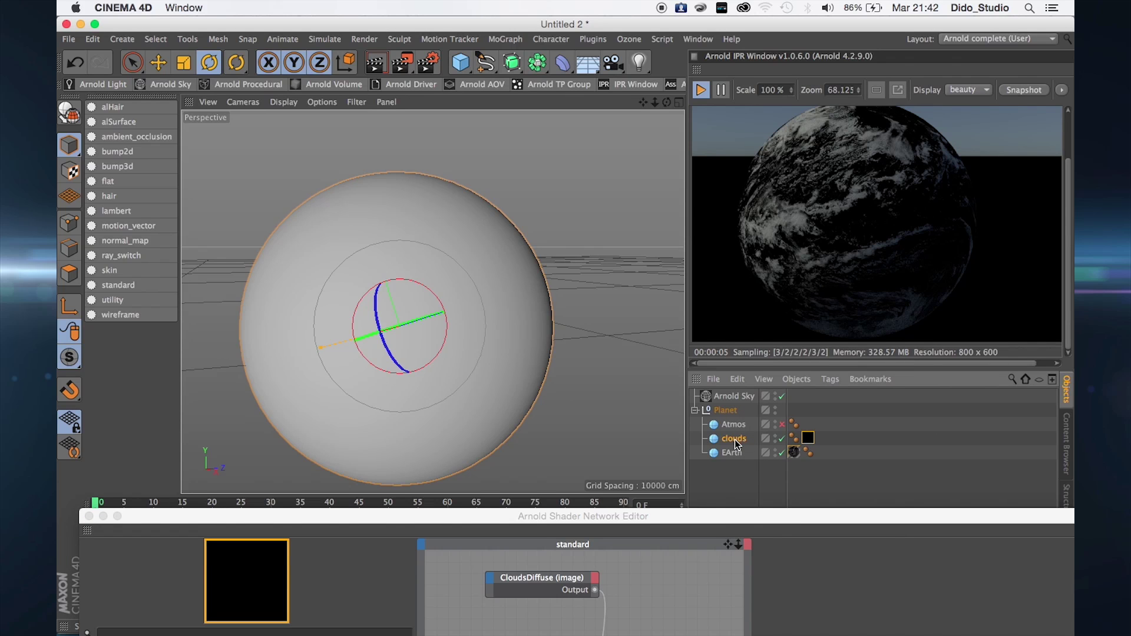
right_click(734, 441)
left_click(913, 104)
left_click_drag(784, 519, 278, 185)
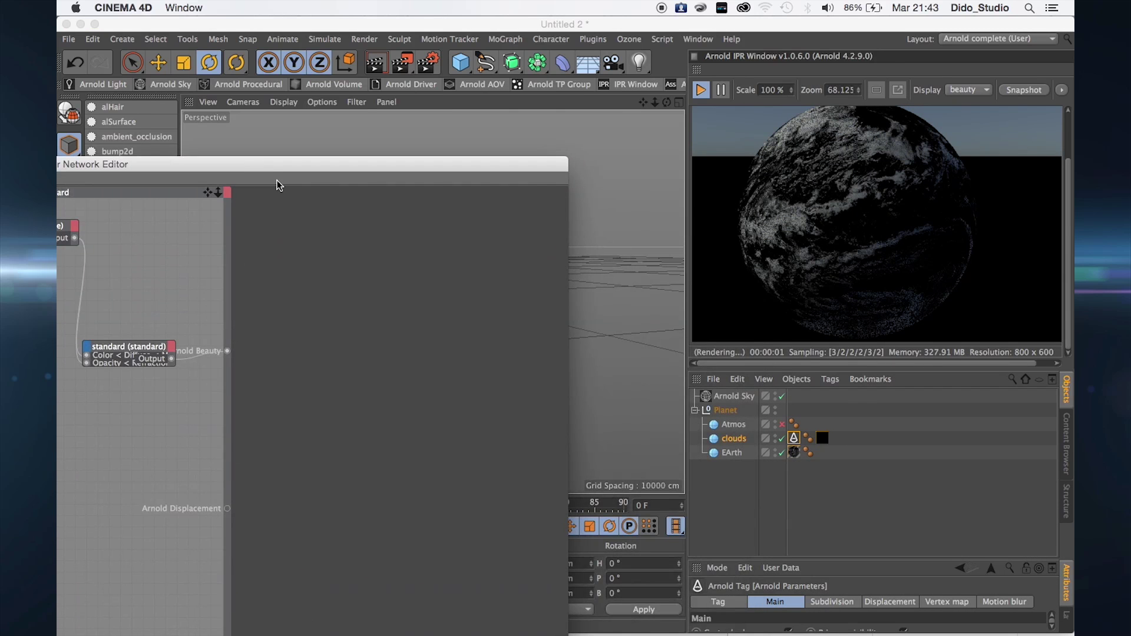
left_click_drag(838, 564, 836, 464)
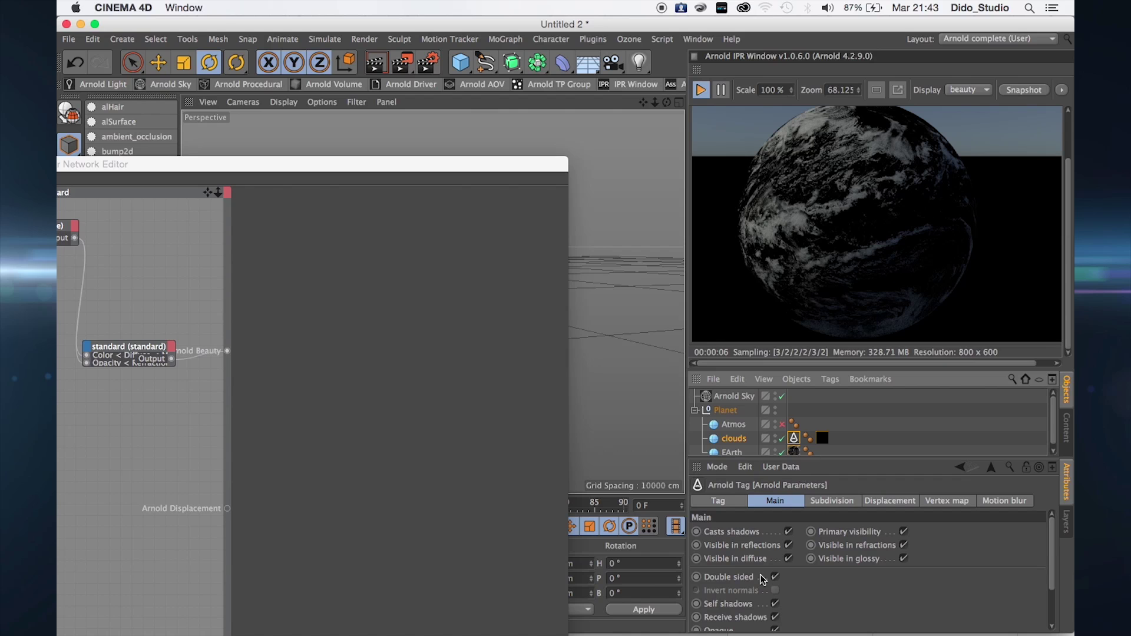
left_click(776, 630)
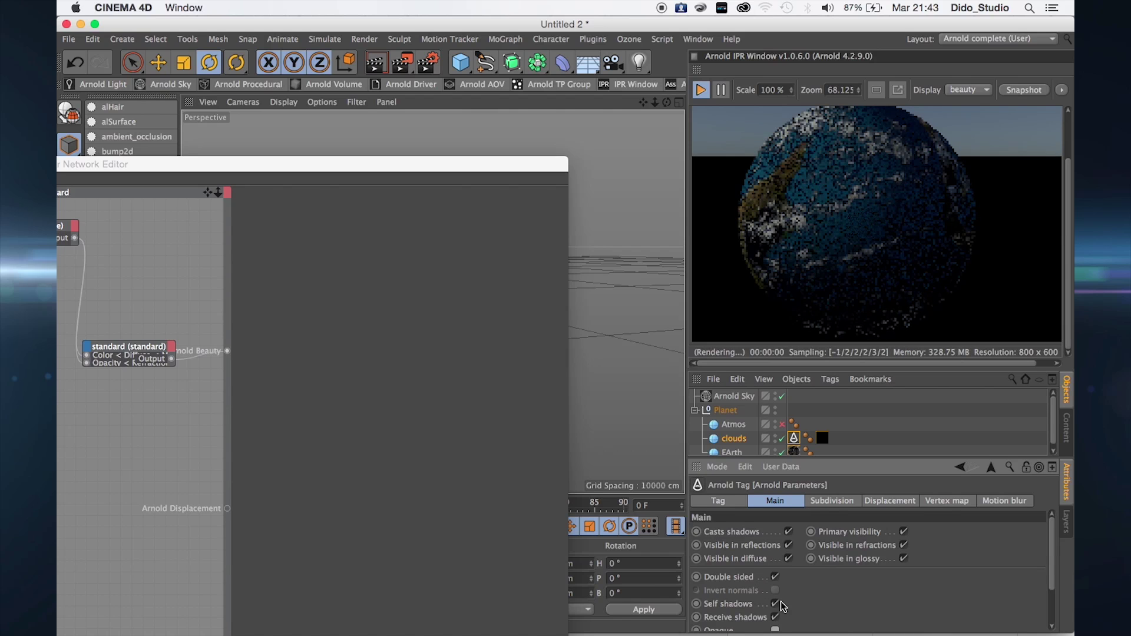
- Check the clouds render from another angle, and connect the CloudsDiffuse output to Arnold Displacement
left_click_drag(400, 171, 765, 496)
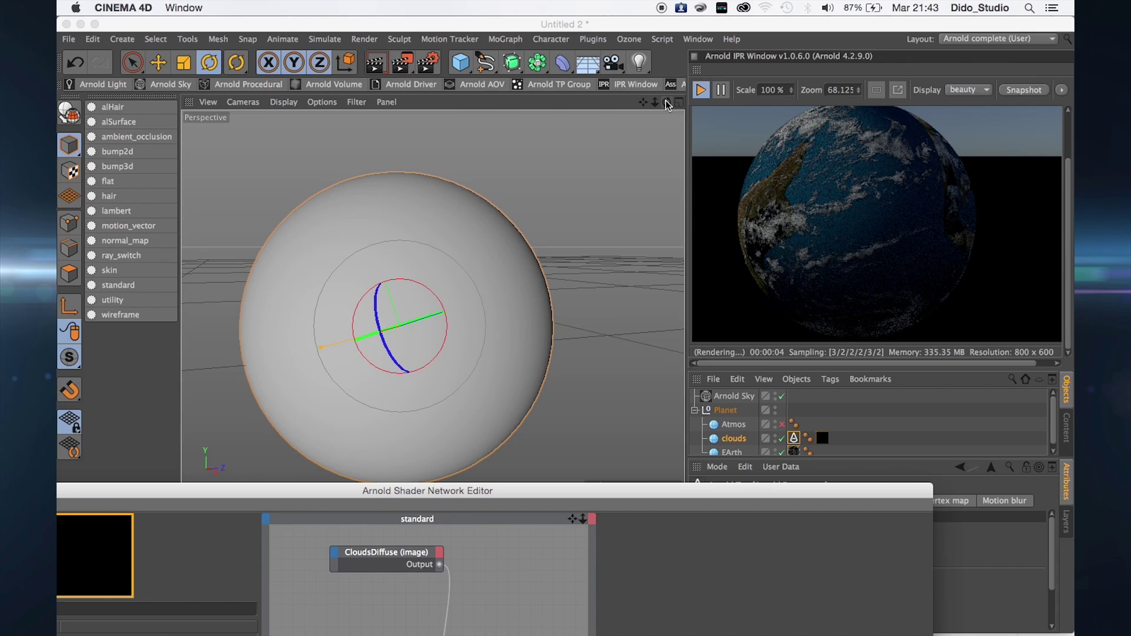
left_click_drag(618, 282, 433, 303, "alt")
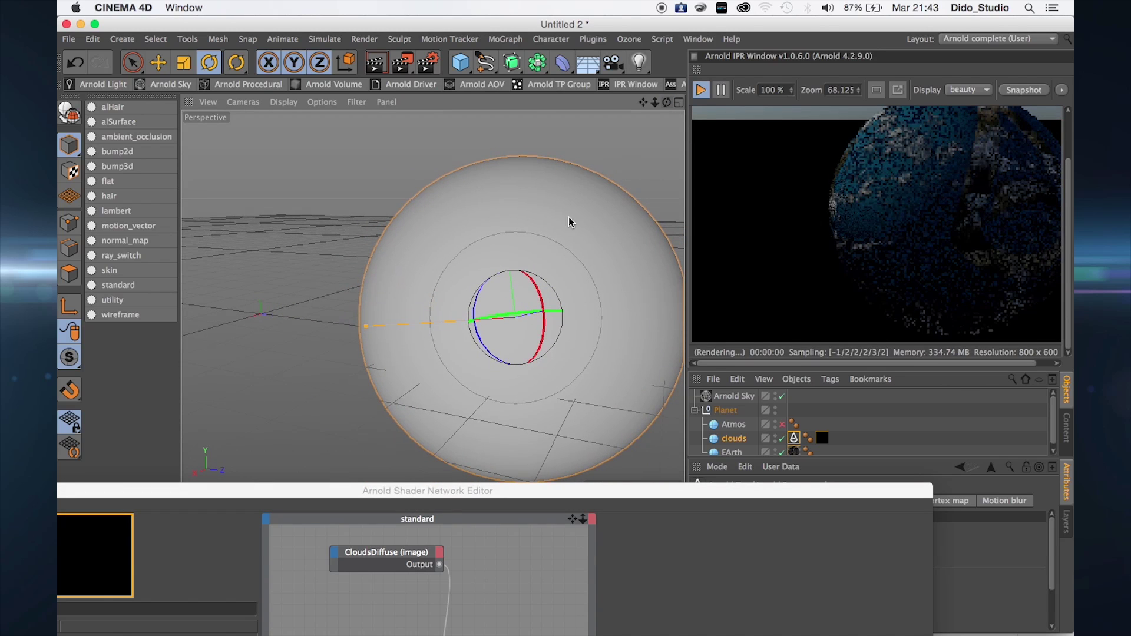
scroll(395, 200, "up", 5)
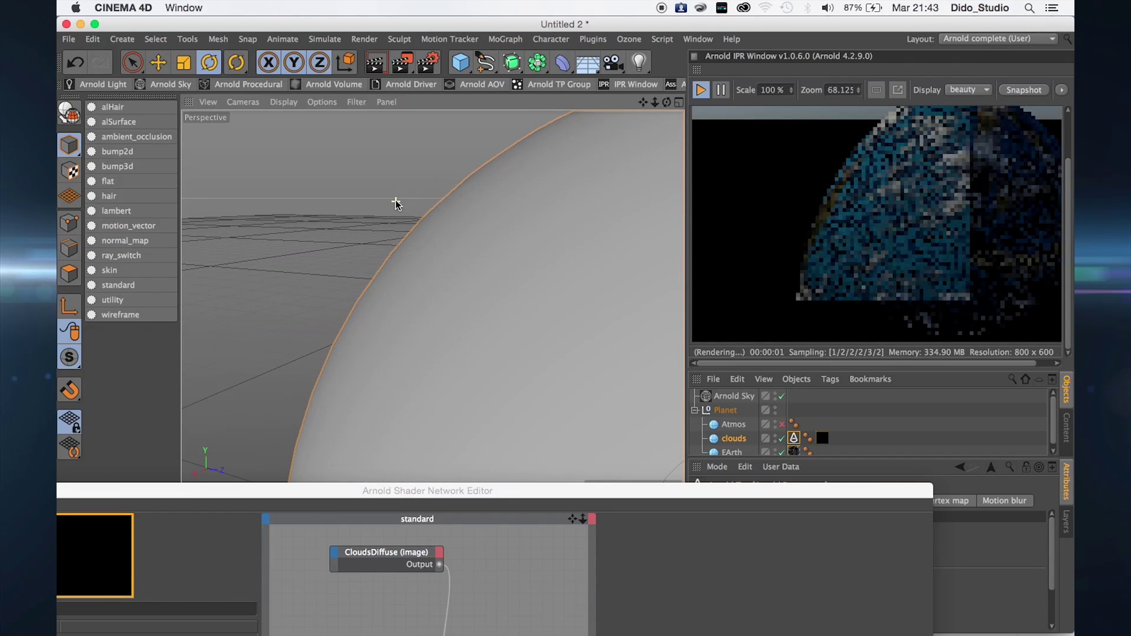
scroll(433, 246, "down", 5)
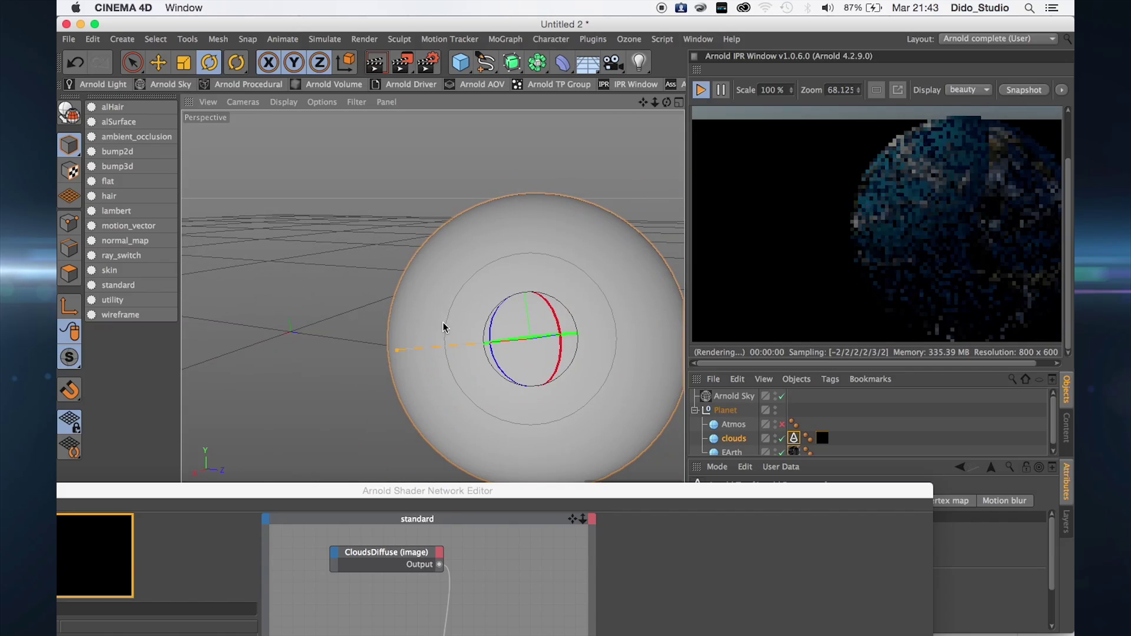
left_click_drag(434, 495, 439, 117)
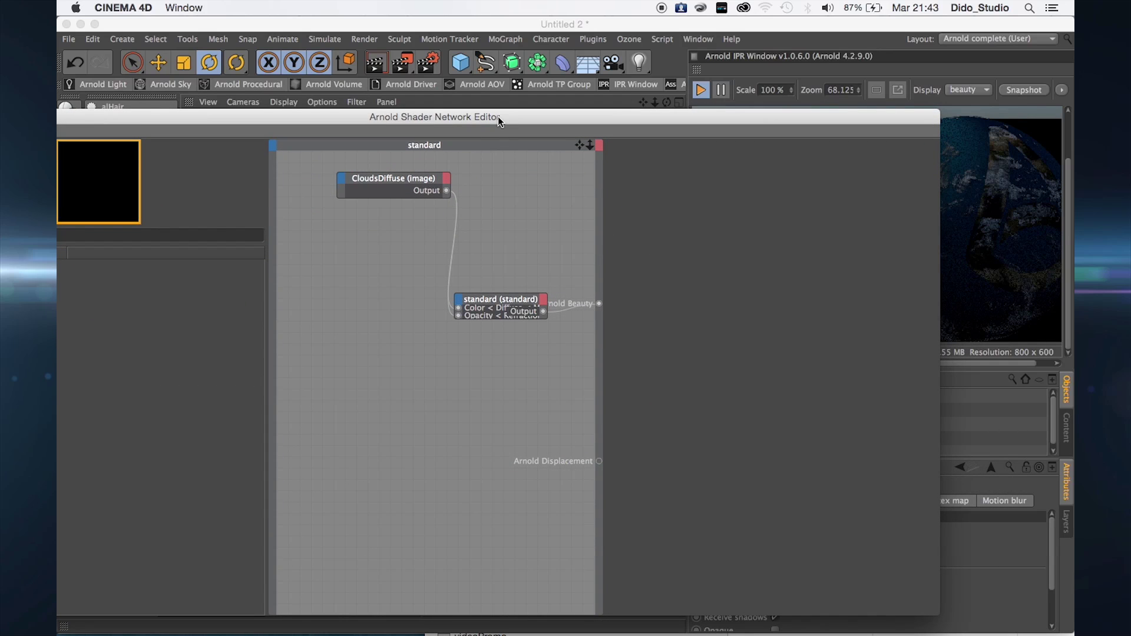
left_click_drag(446, 189, 600, 463)
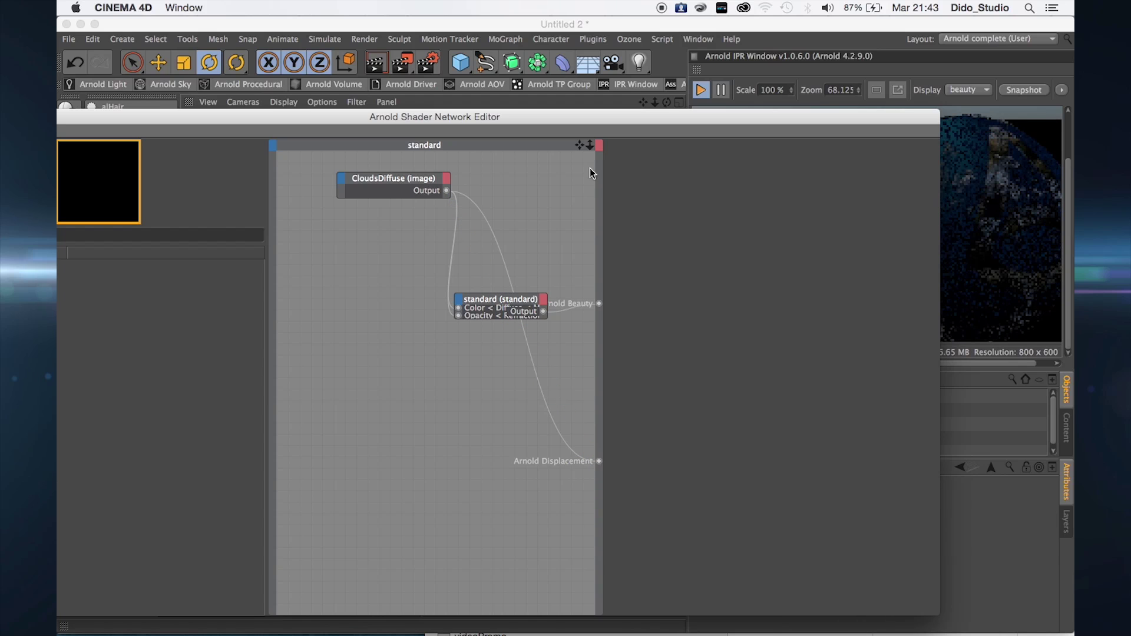
left_click_drag(588, 132, 549, 593)
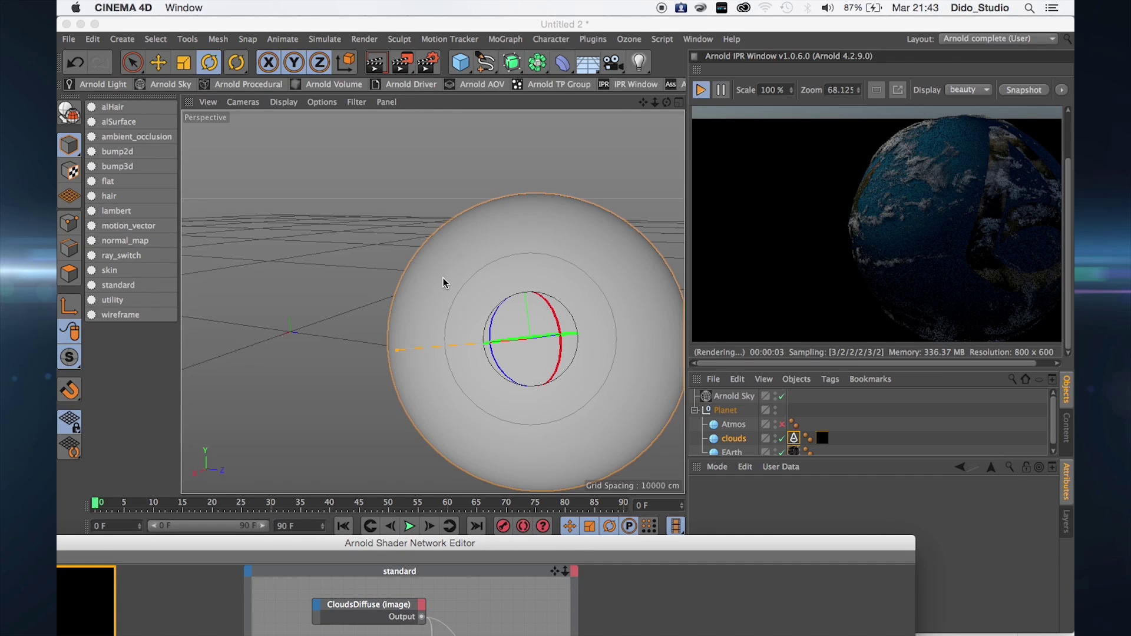
- Set the displacement height to 90 cm in the clouds sphere's Arnold Parameters tag
left_click(742, 452)
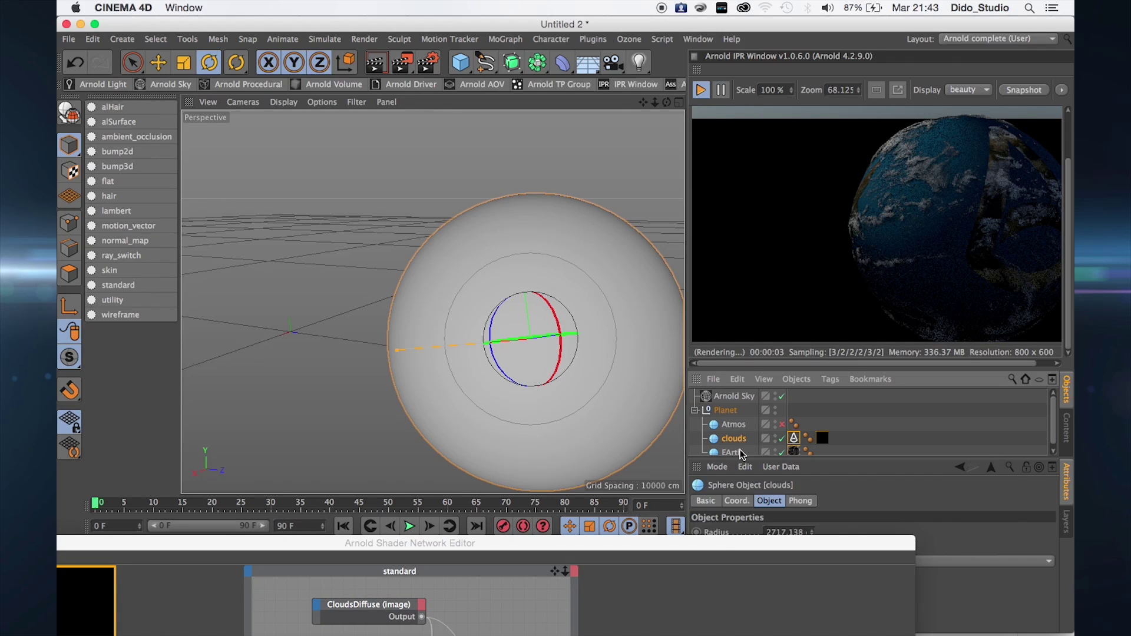
left_click_drag(721, 540, 352, 475)
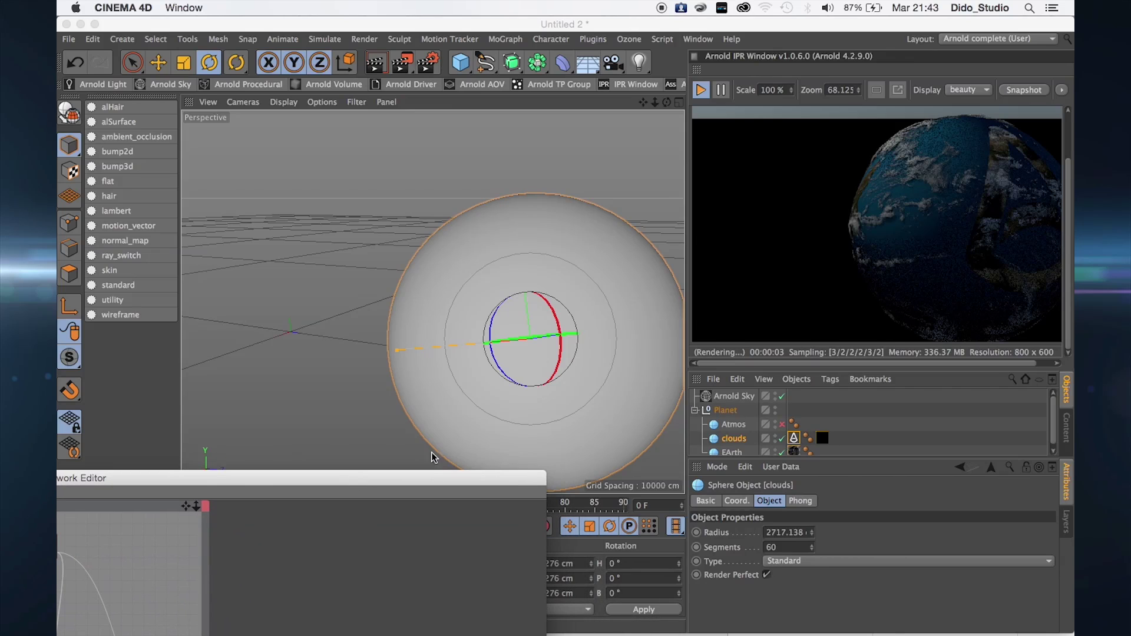
left_click(795, 438)
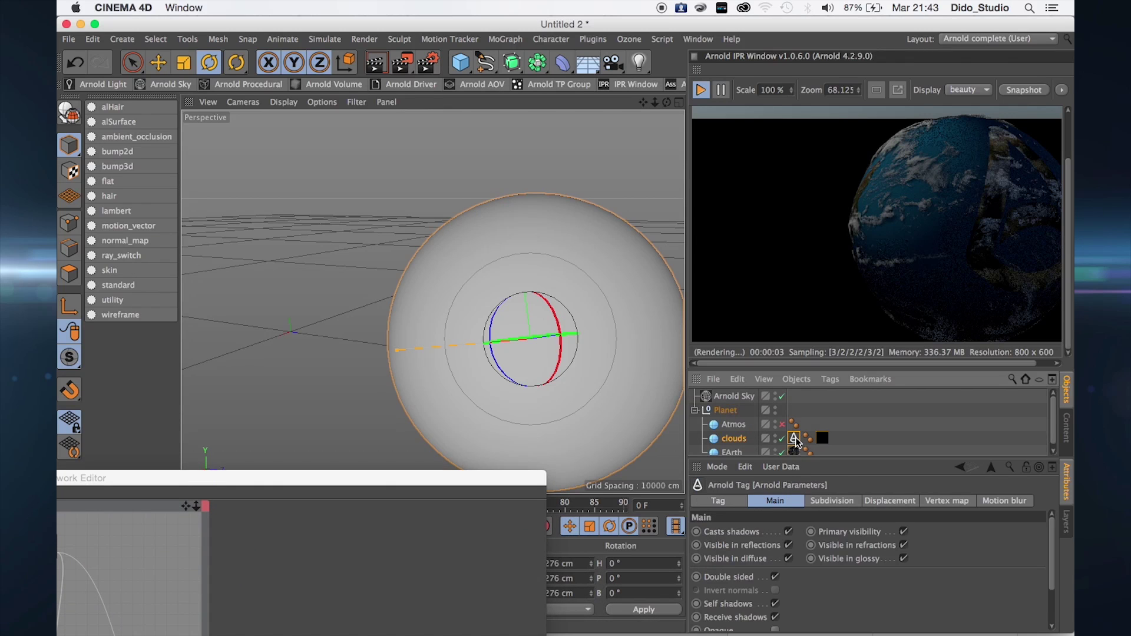
left_click(885, 504)
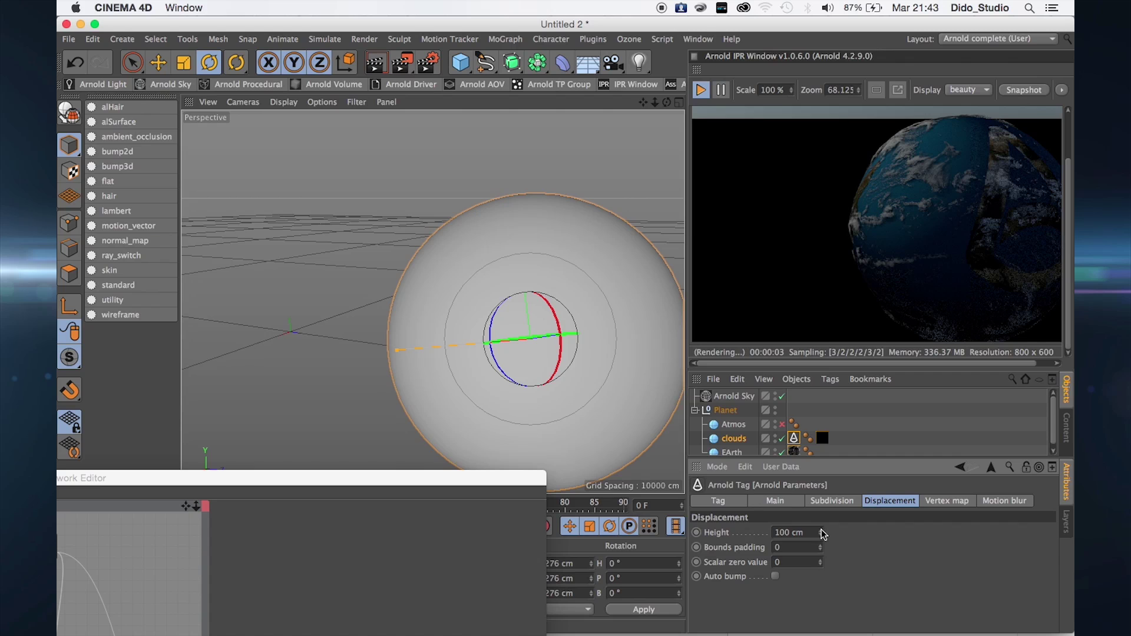
left_click_drag(824, 535, 824, 532)
left_click(790, 529)
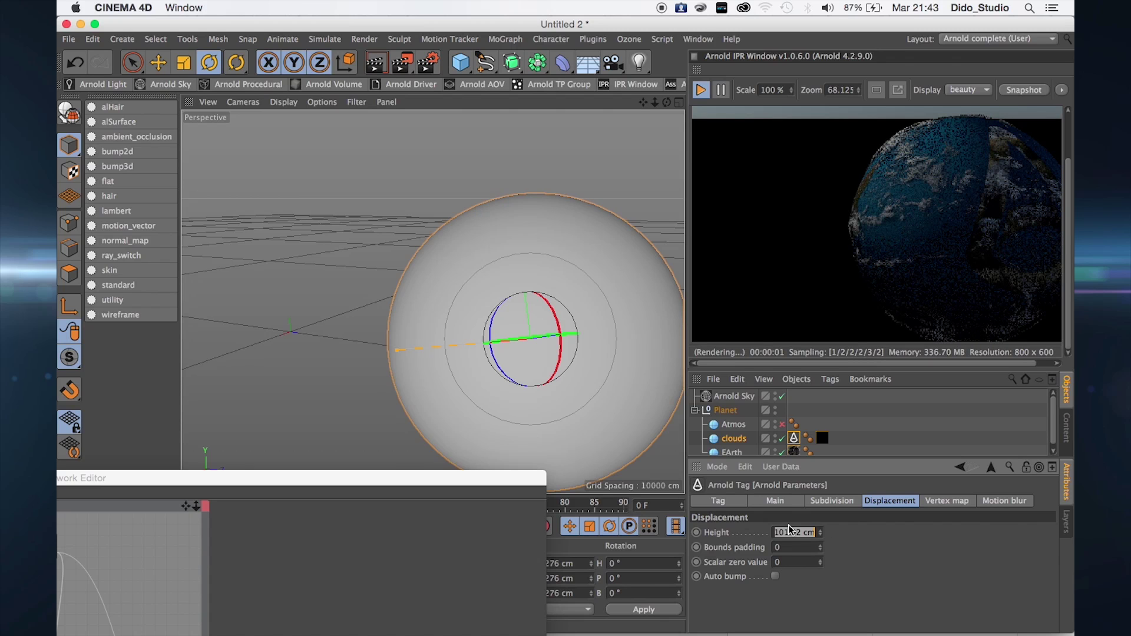
left_click(791, 529)
type("9")
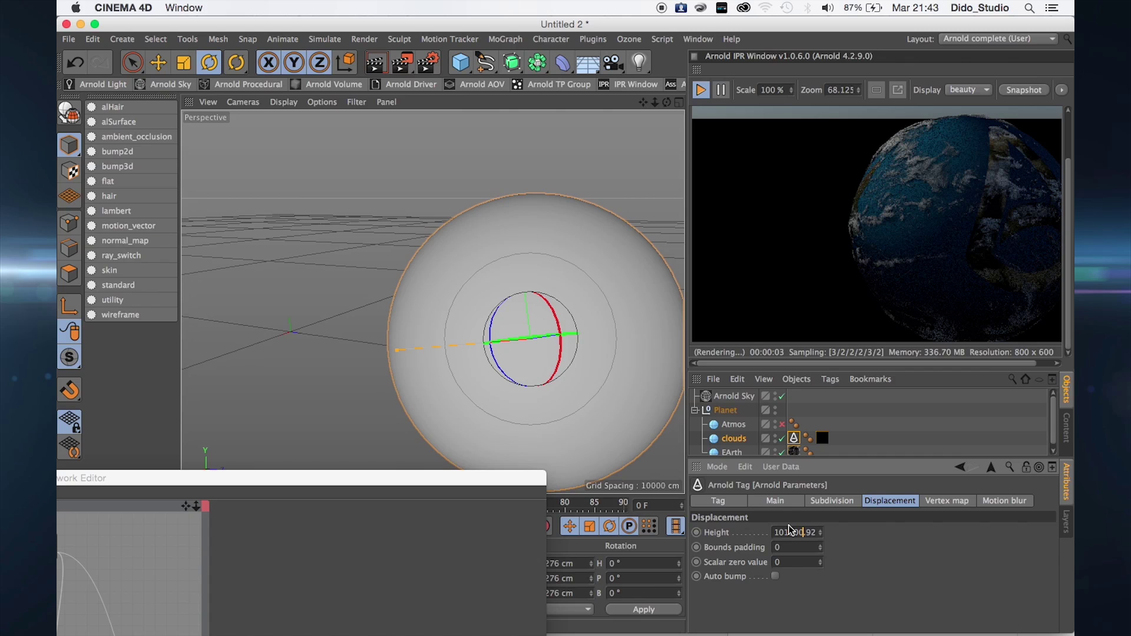
key("Return")
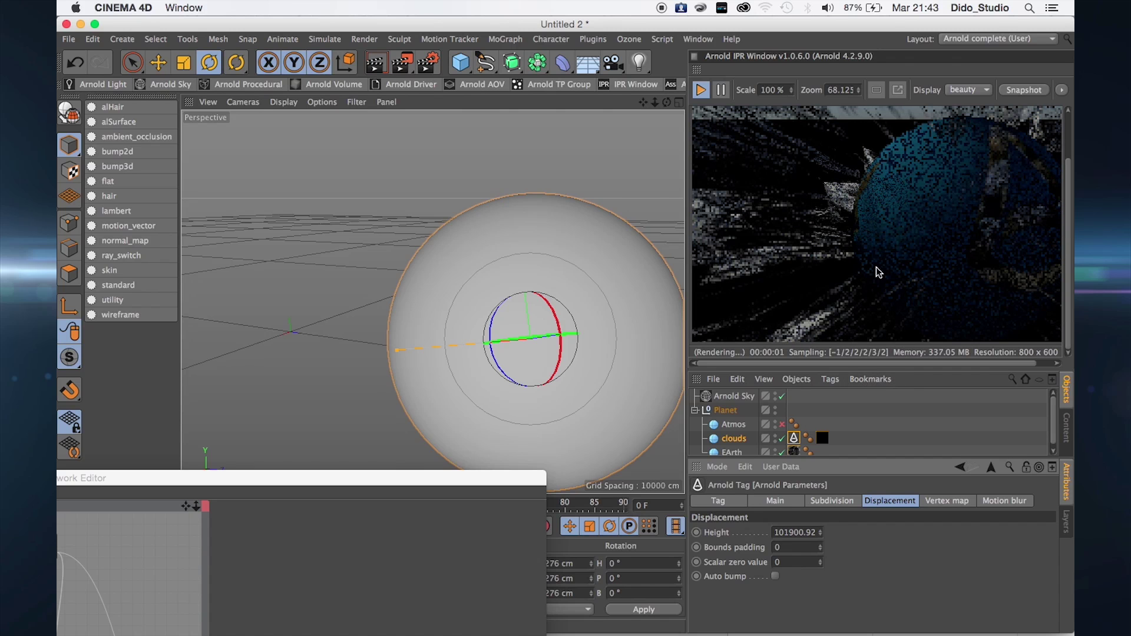
left_click(804, 532)
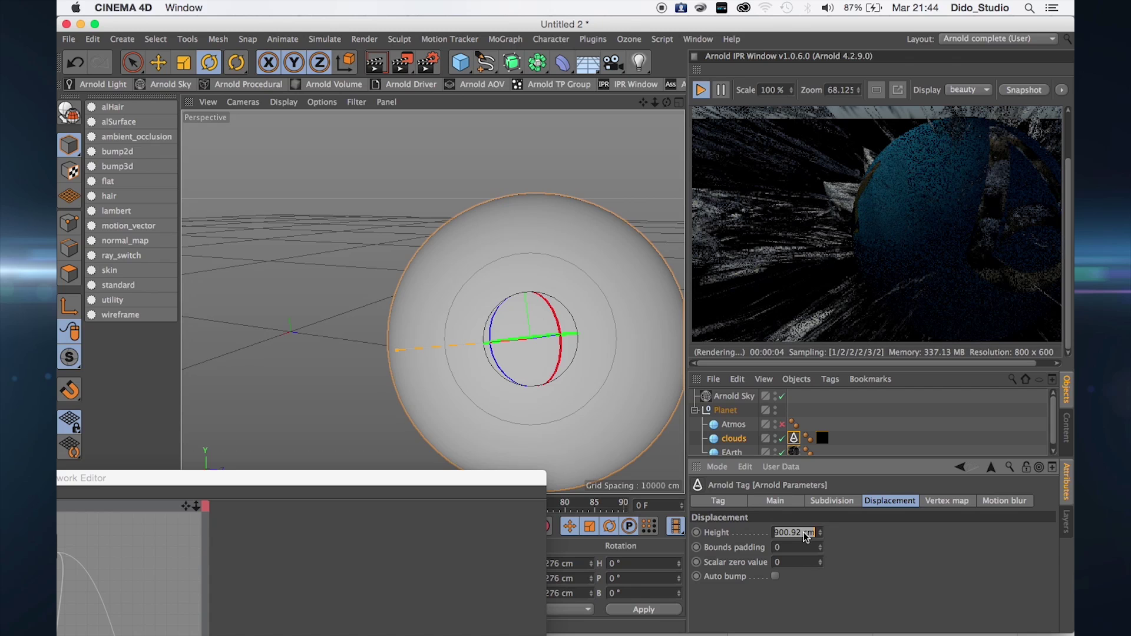
type("90")
key("Return")
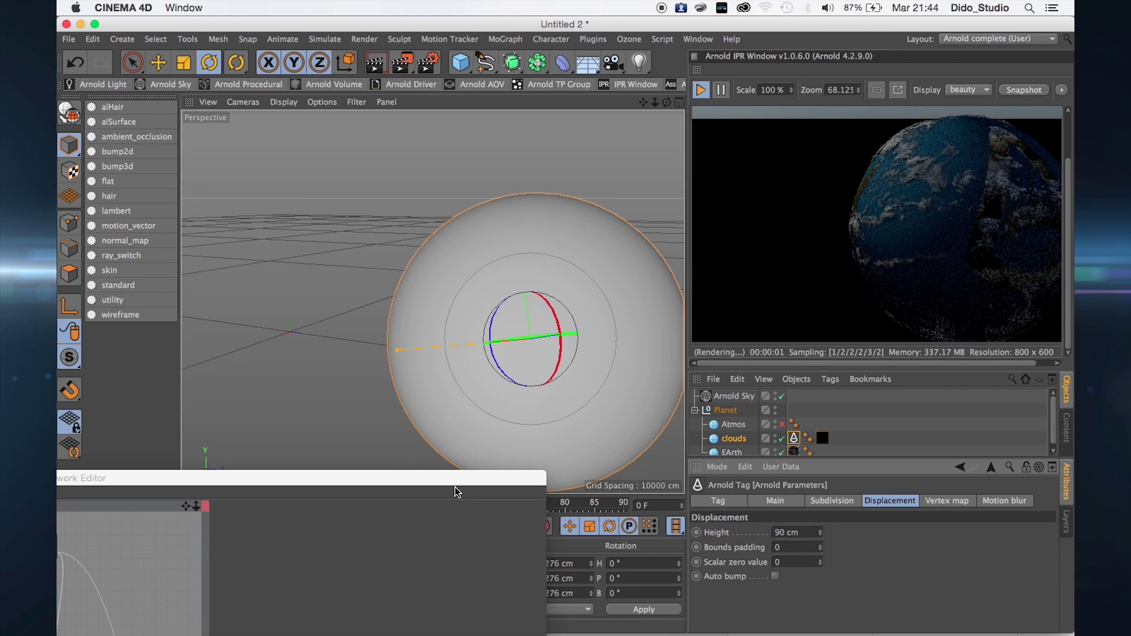
- Close the clouds material's shader network and open the atmo material's network instead
left_click_drag(491, 479, 995, 234)
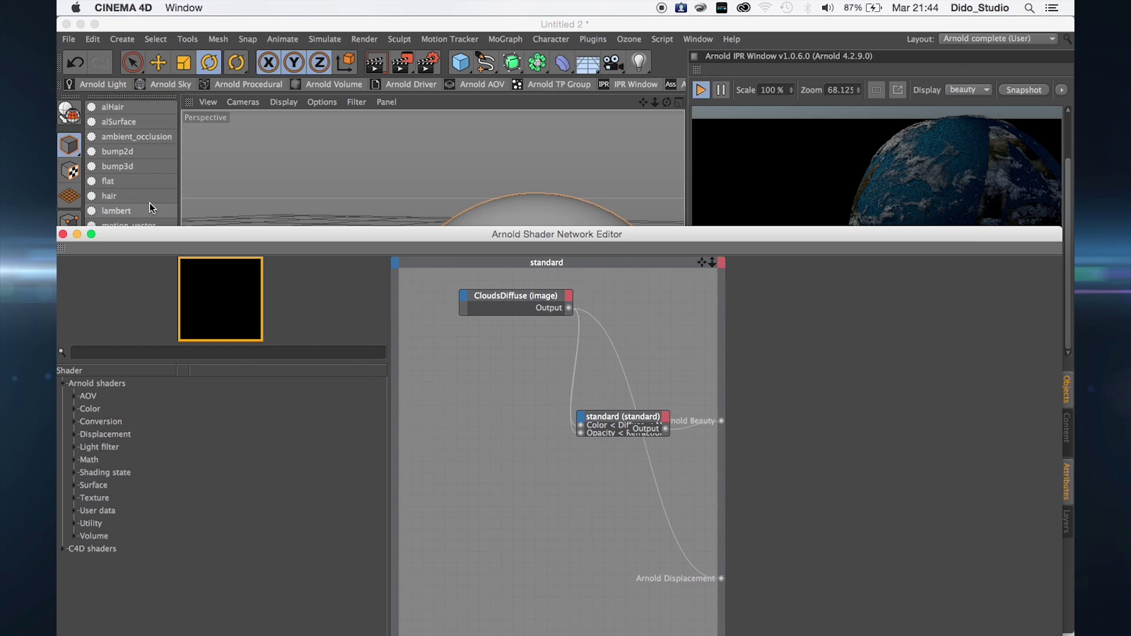
left_click(62, 234)
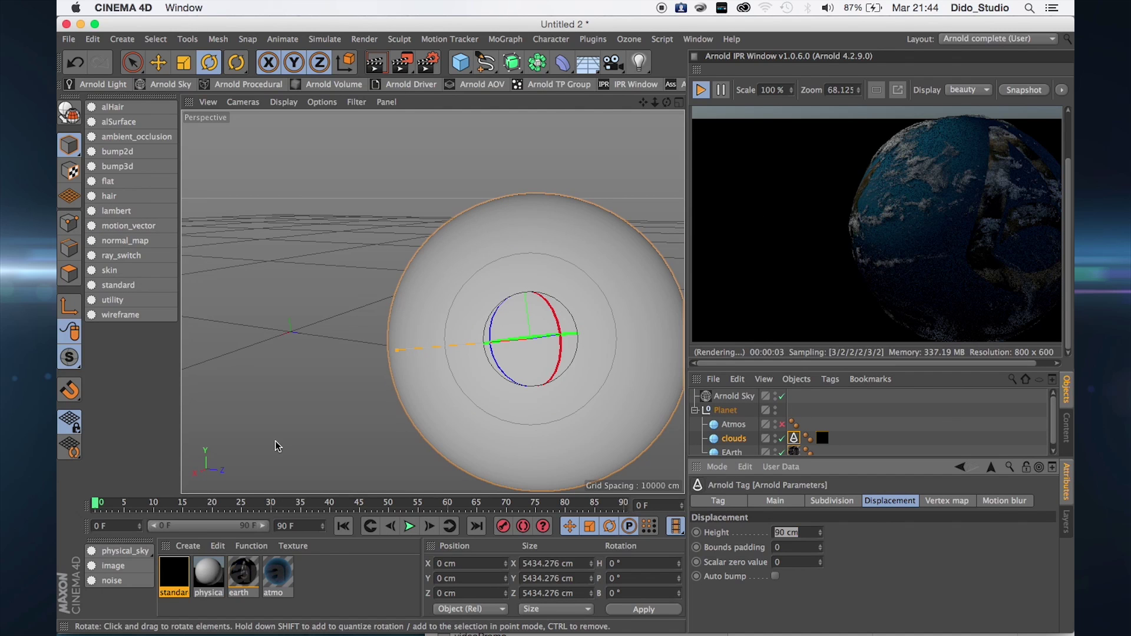
double_click(277, 579)
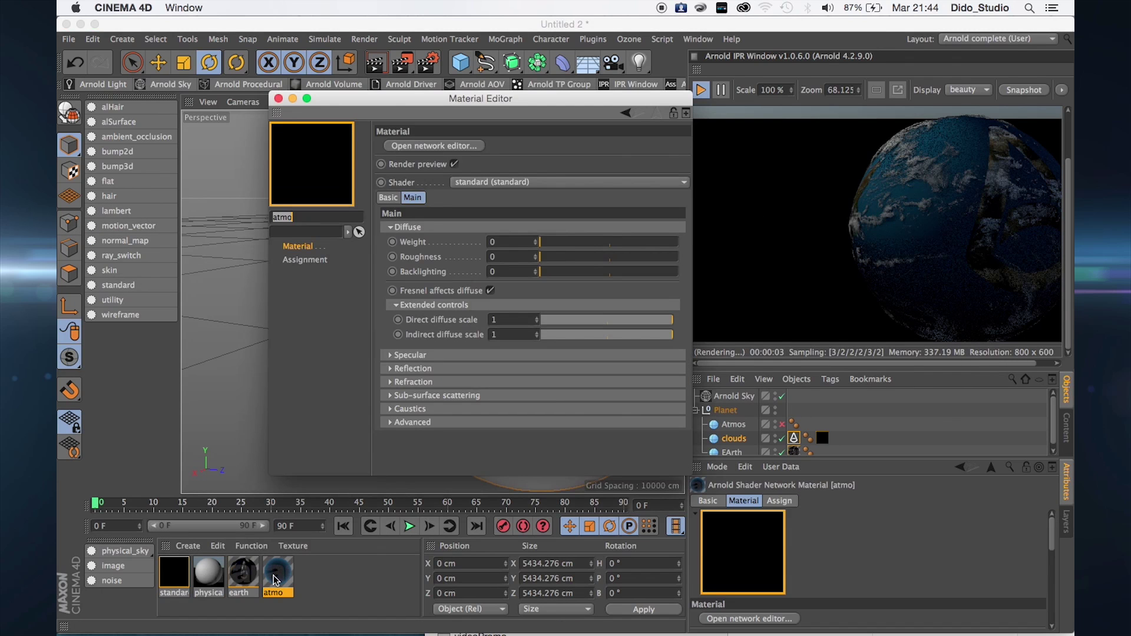
left_click(422, 146)
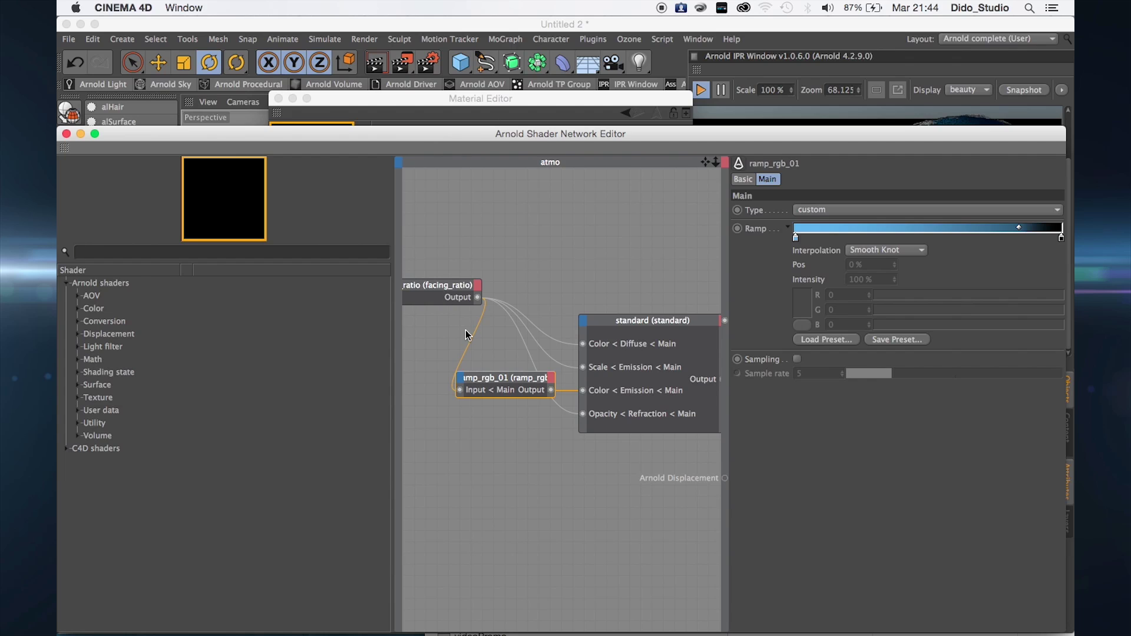
- Disconnect the links between the facing_ratio, ramp_rgb_01 and standard nodes, and move the ramp node below the standard node
left_click_drag(581, 414, 568, 415)
left_click_drag(582, 367, 566, 370)
left_click_drag(522, 387, 556, 462)
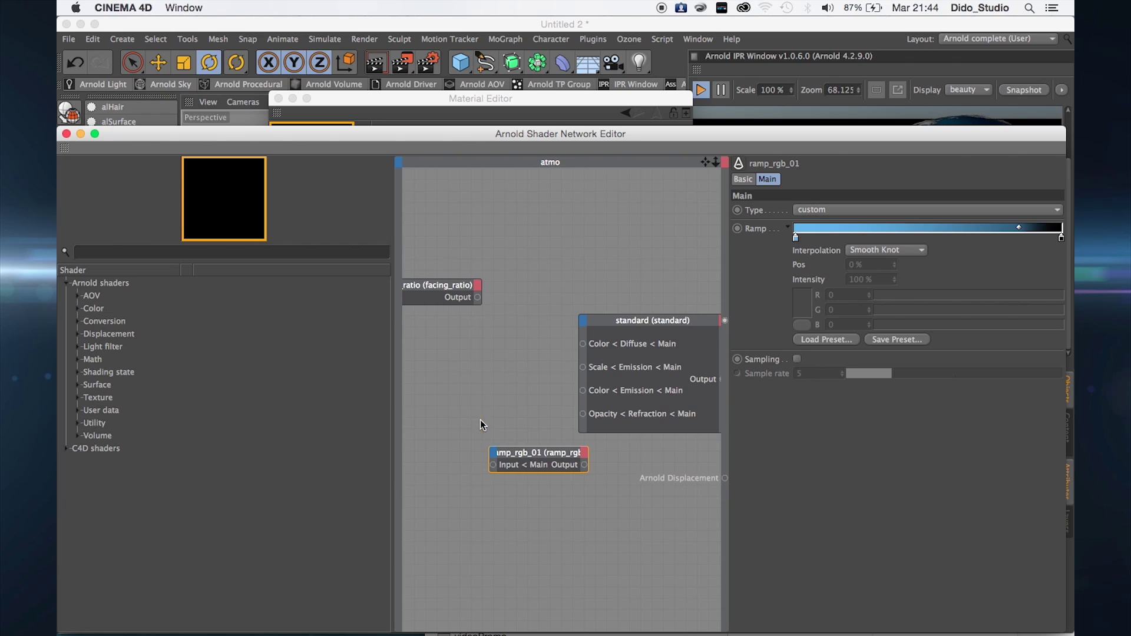
- Filter the shader list by "fac" to locate facing_ratio, and show the settings of the existing facing_ratio node
left_click(178, 253)
type("fac")
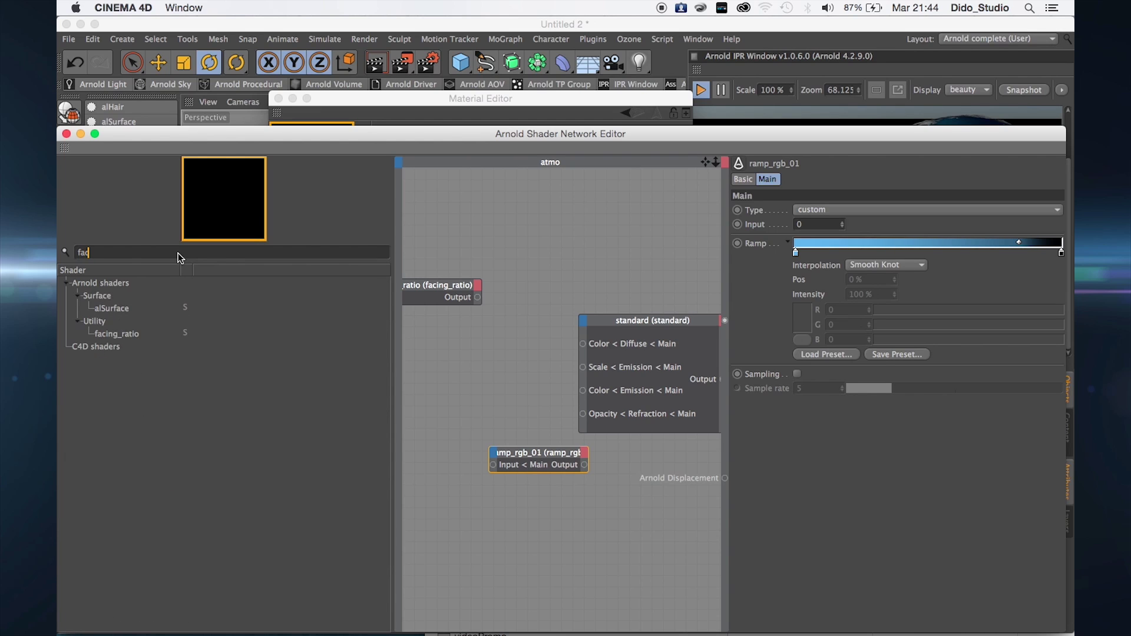
left_click(482, 370)
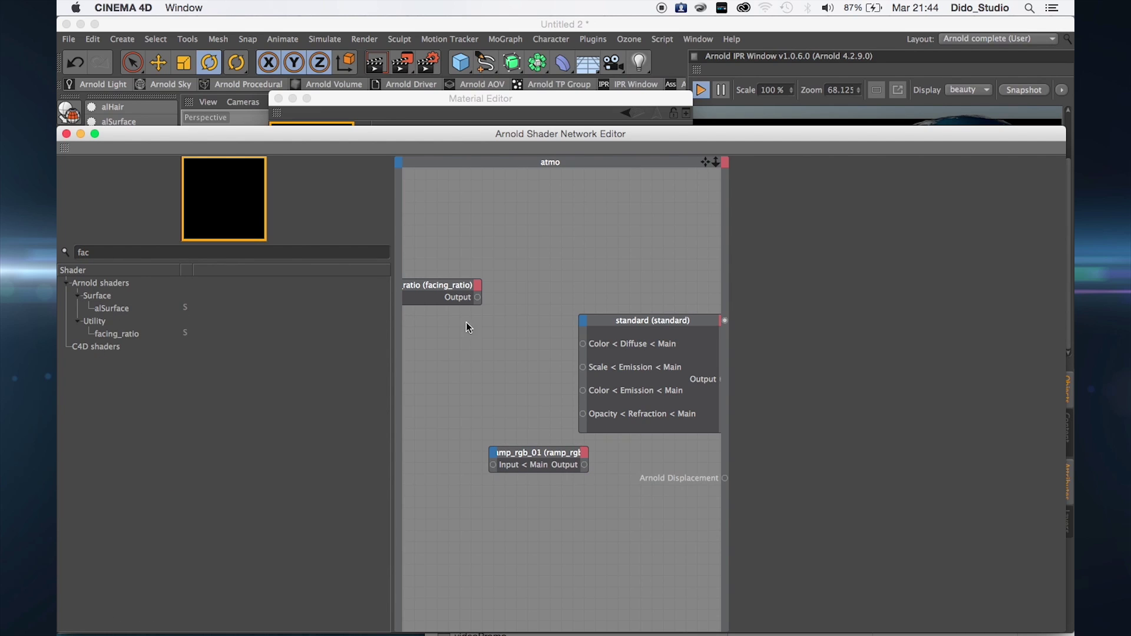
left_click(448, 291)
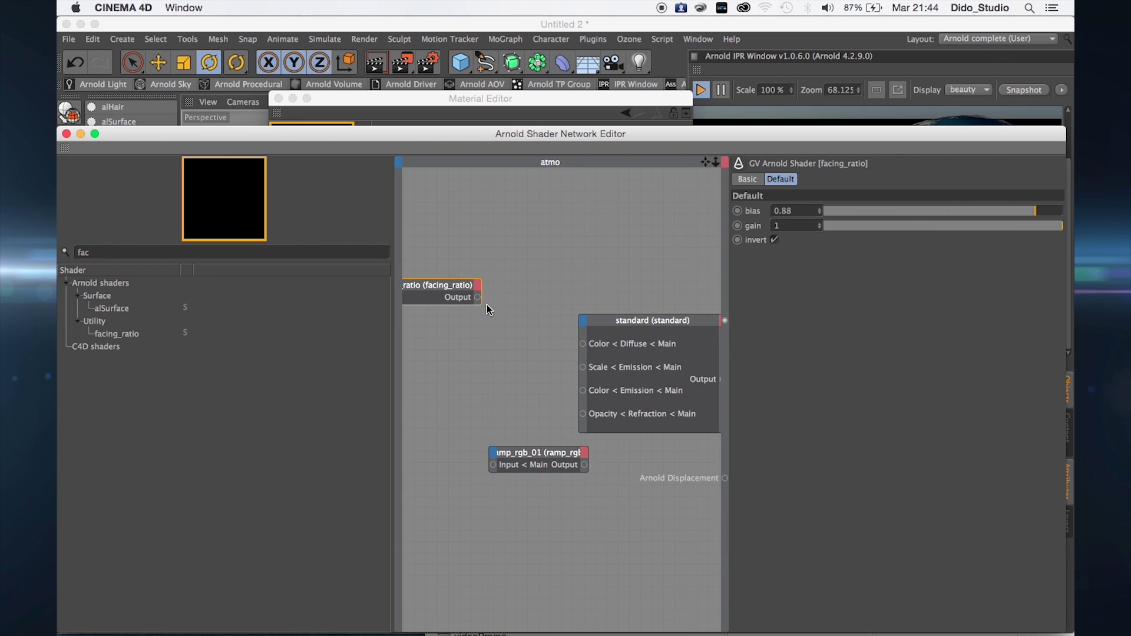
- Connect the facing_ratio output to the standard node's Diffuse Color, Emission Scale and Emission Color, and to the ramp_rgb_01 Input
left_click_drag(477, 298, 583, 346)
left_click_drag(478, 298, 583, 370)
left_click_drag(478, 298, 583, 396)
left_click_drag(479, 298, 494, 467)
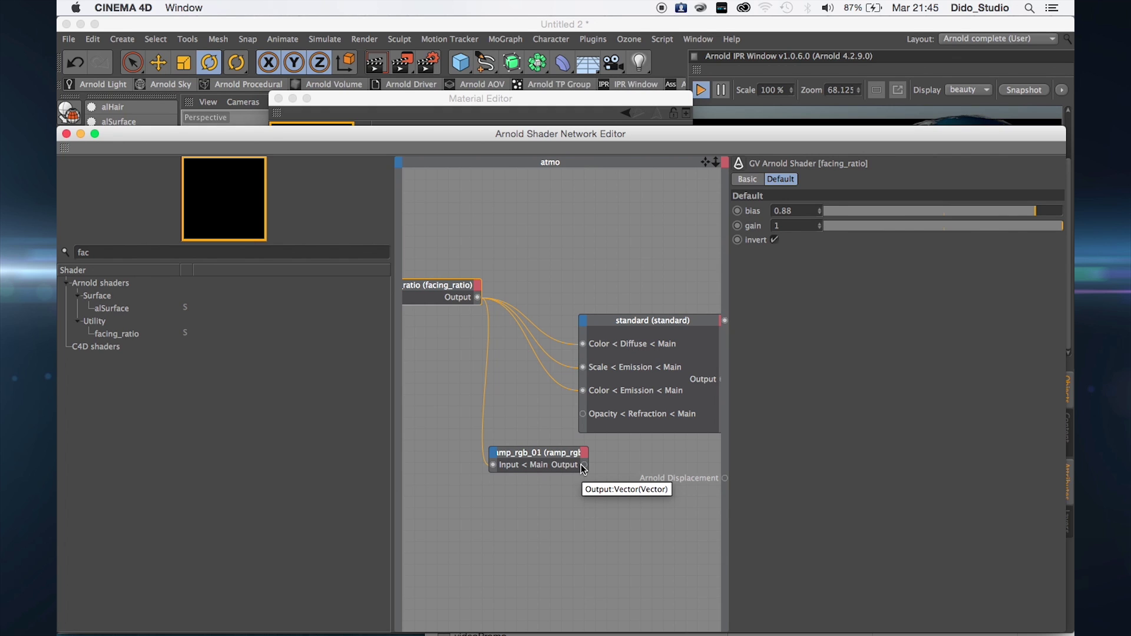
- Move the facing_ratio link from Emission Color to Refraction Opacity, connect the ramp_rgb_01 output to Emission Color, and close the material editors
left_click_drag(583, 390, 583, 415)
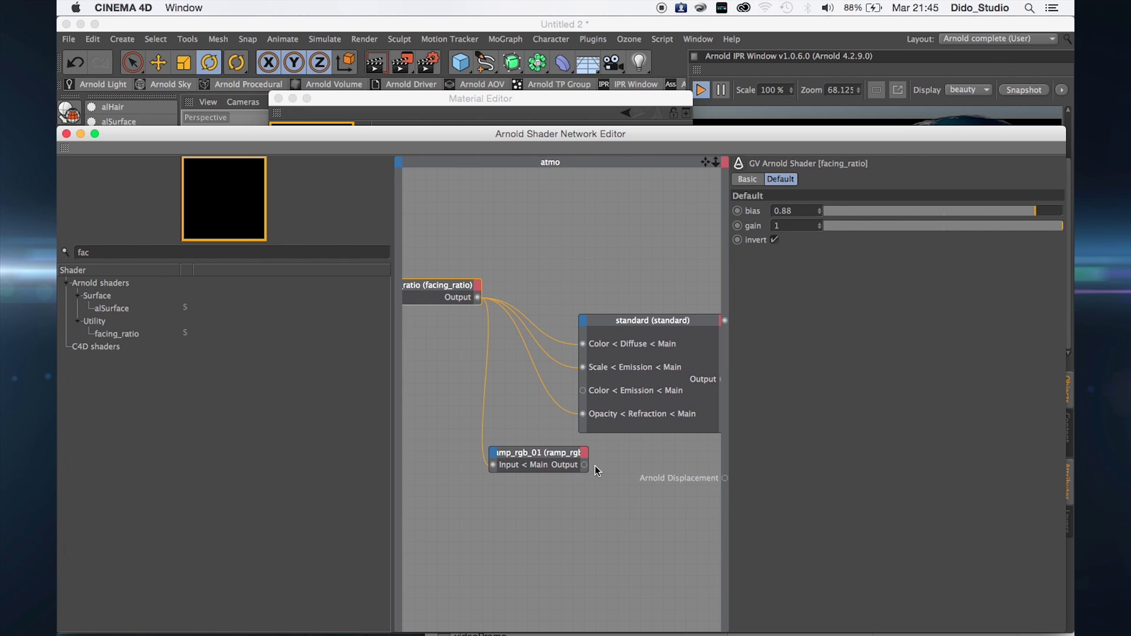
left_click_drag(585, 465, 585, 392)
left_click(522, 460)
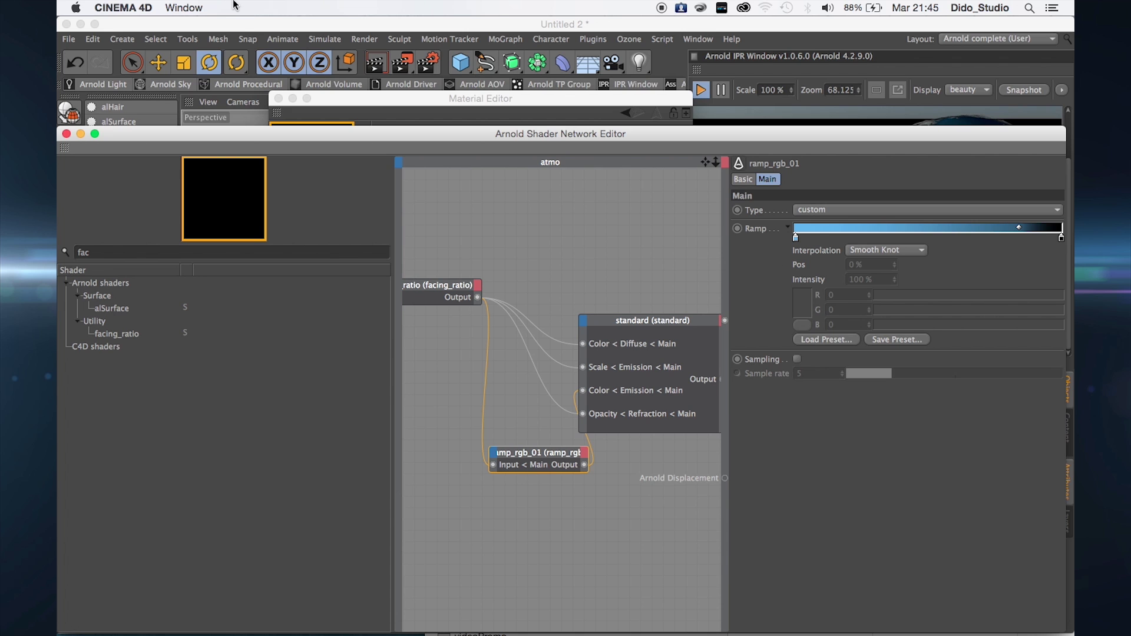
left_click(66, 134)
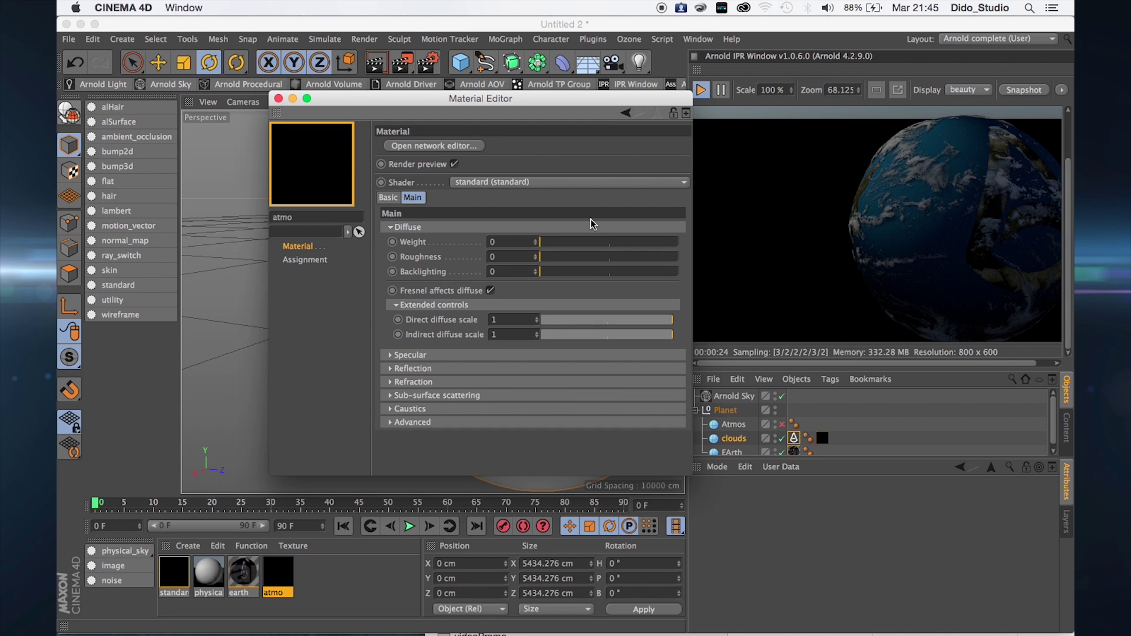
left_click(279, 99)
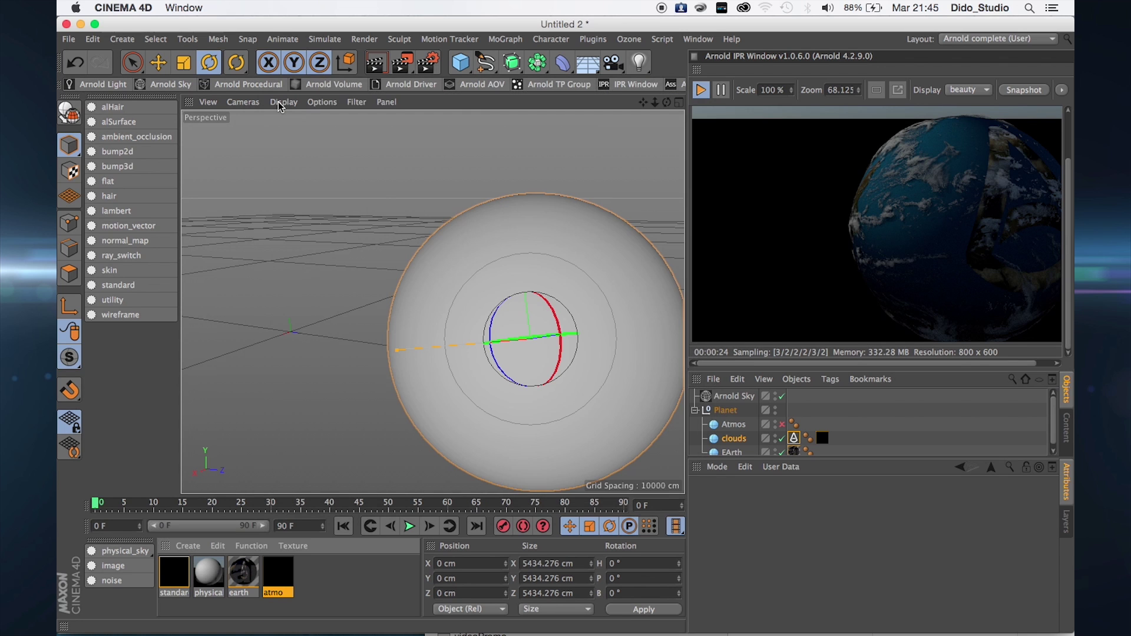
- Enable the Atmos sphere and assign the atmo material to it
left_click(783, 425)
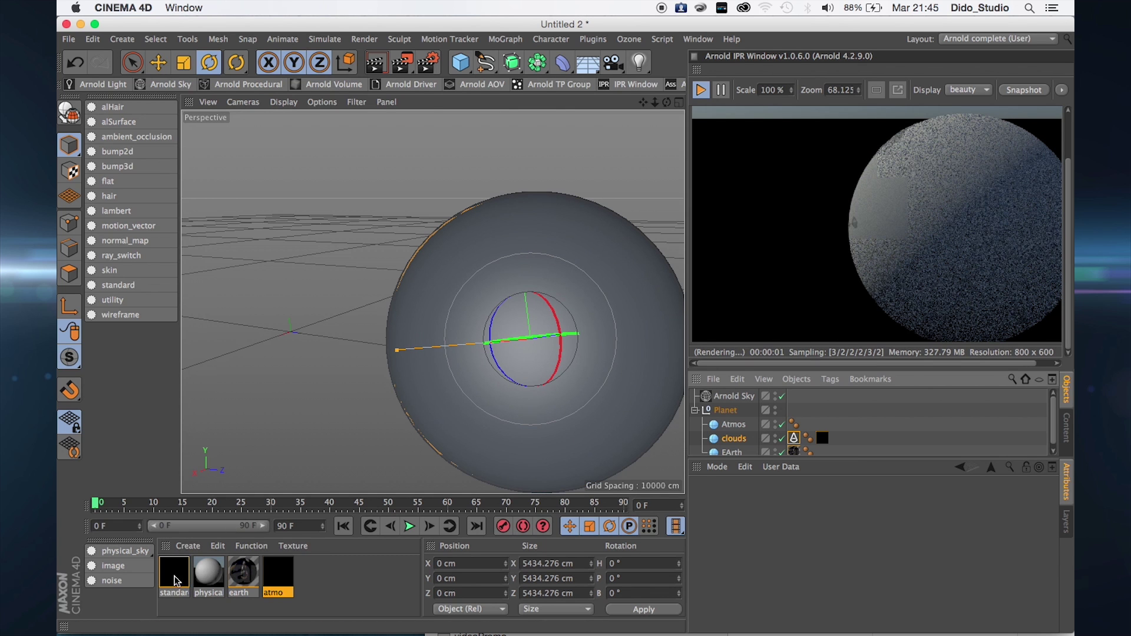
left_click_drag(276, 573, 732, 420)
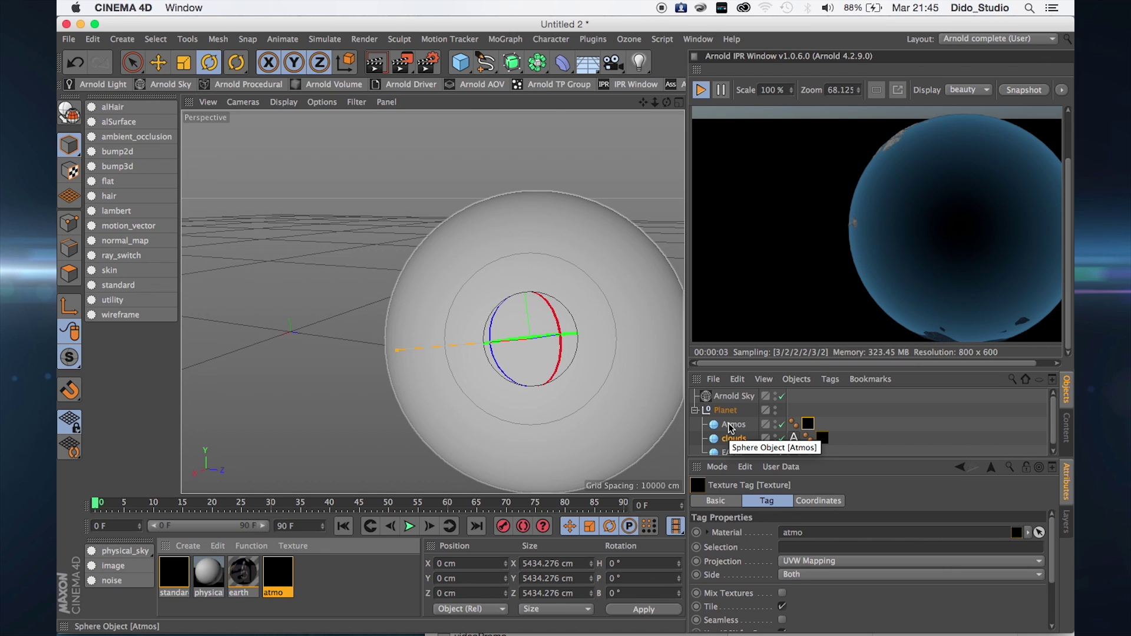
- Add an Arnold Parameters tag to the Atmos sphere and turn off its Opaque option
left_click(731, 426)
right_click(731, 426)
mouse_move(833, 88)
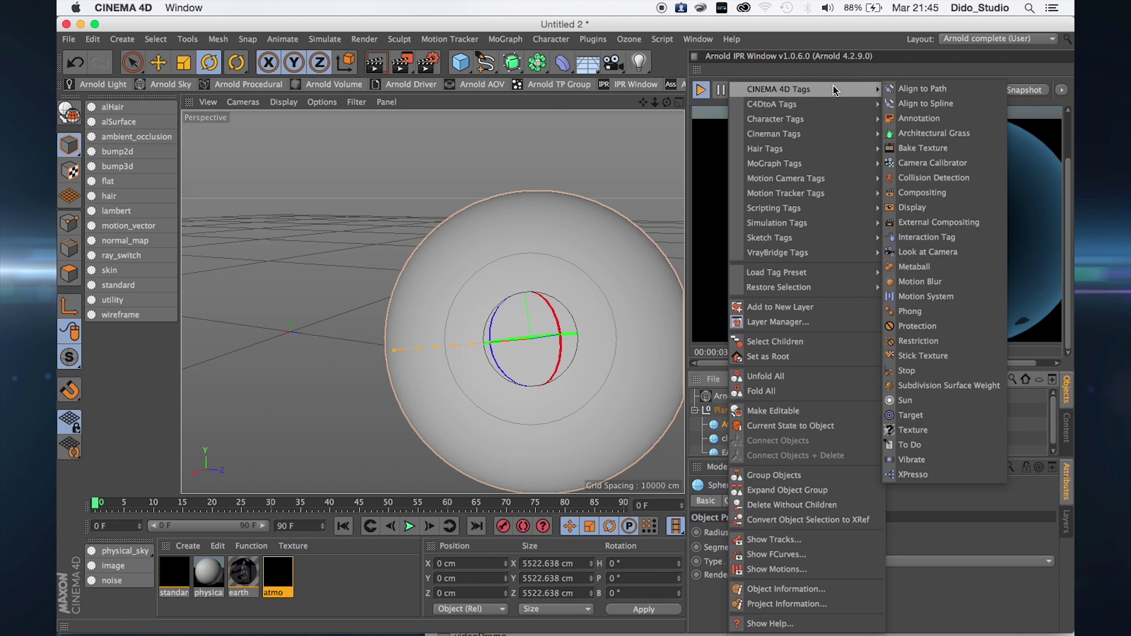
key("Escape")
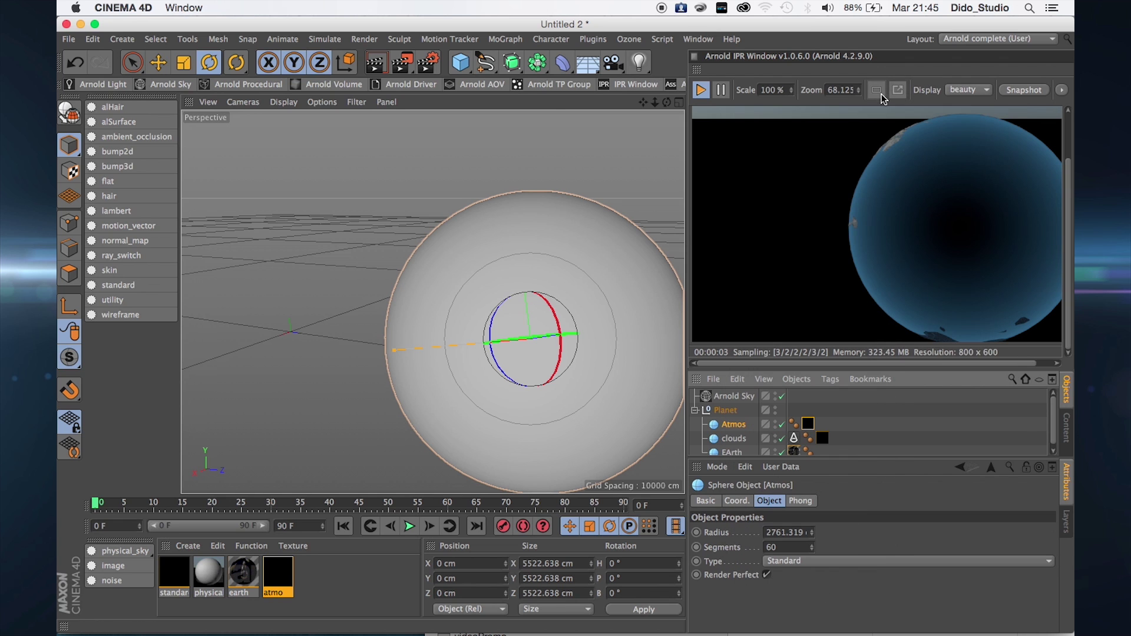
right_click(732, 425)
mouse_move(813, 104)
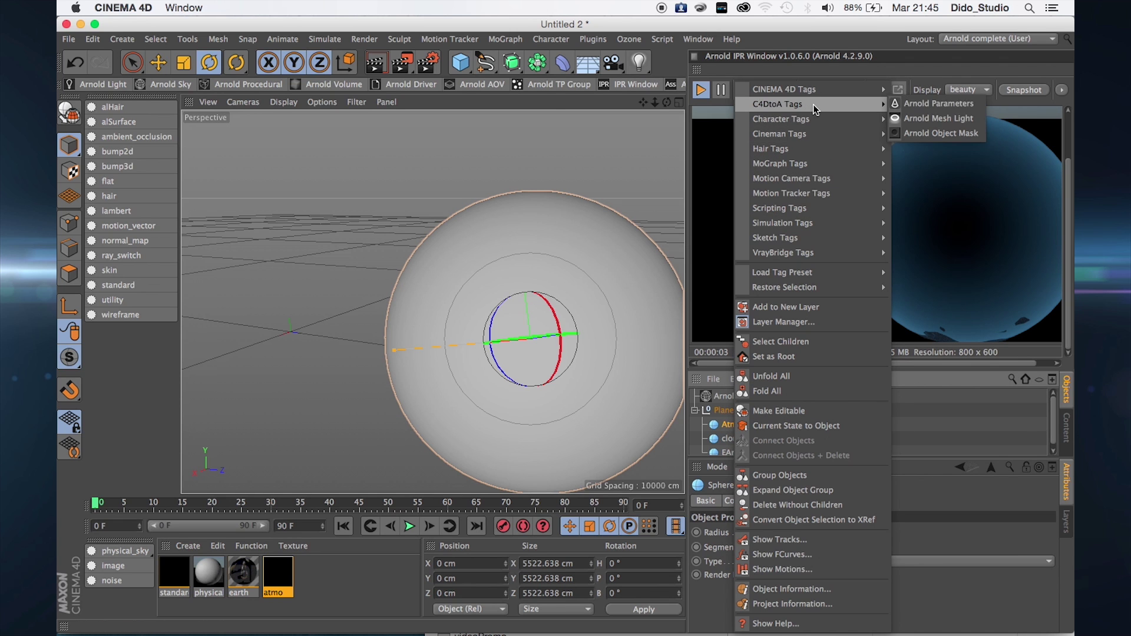
left_click(897, 104)
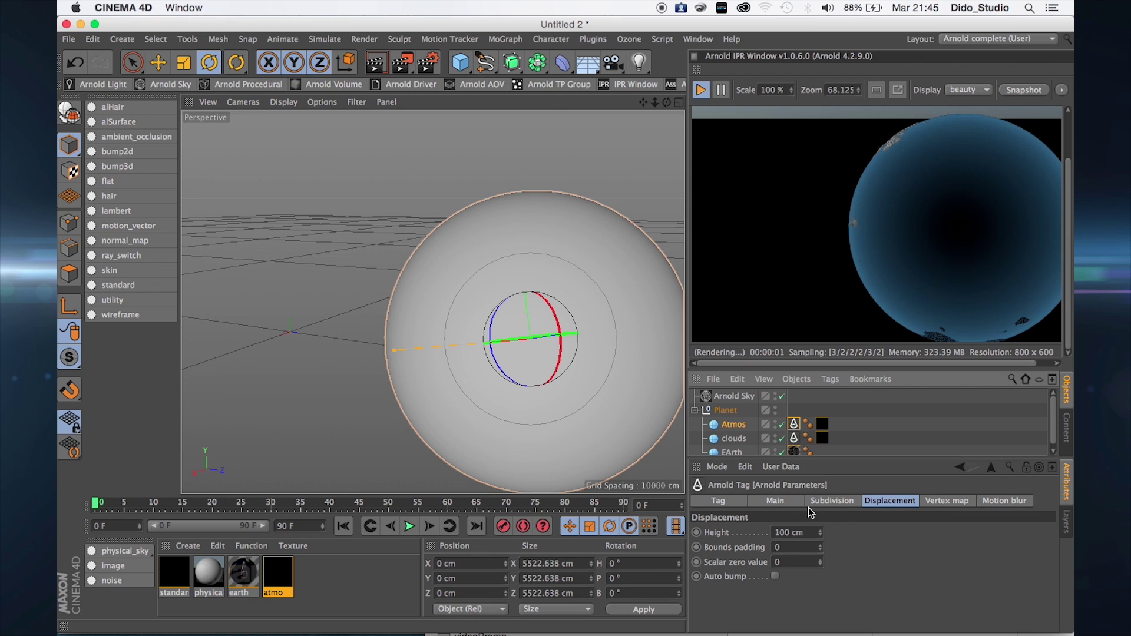
left_click(781, 504)
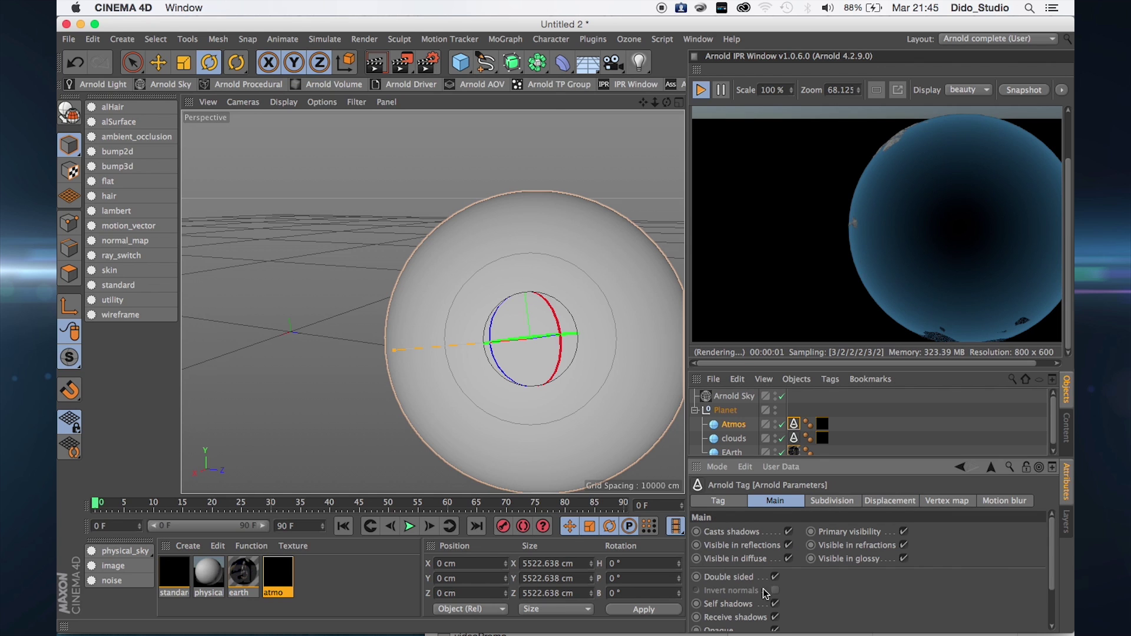
left_click(776, 630)
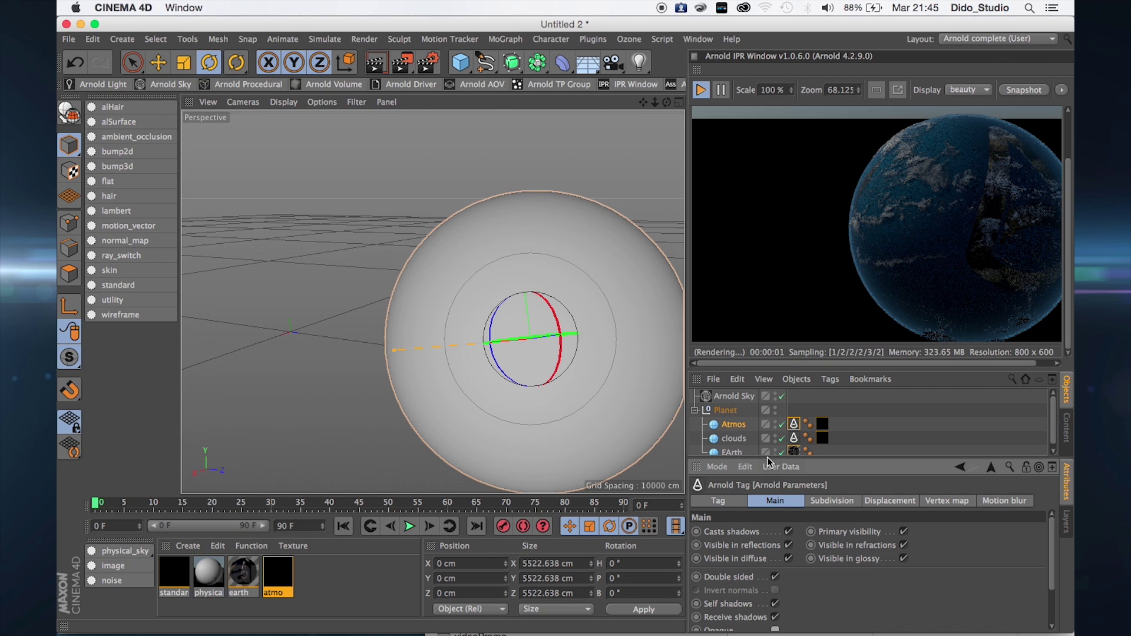
left_click_drag(767, 462, 754, 409)
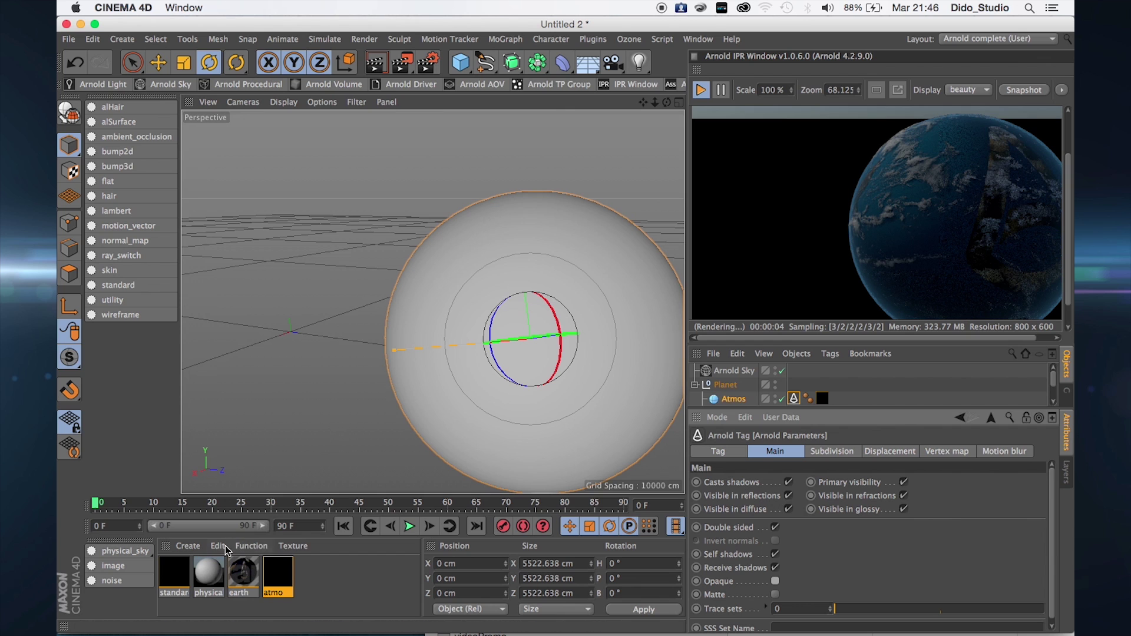
- Create a new Arnold standard material and open its shader network
left_click(187, 547)
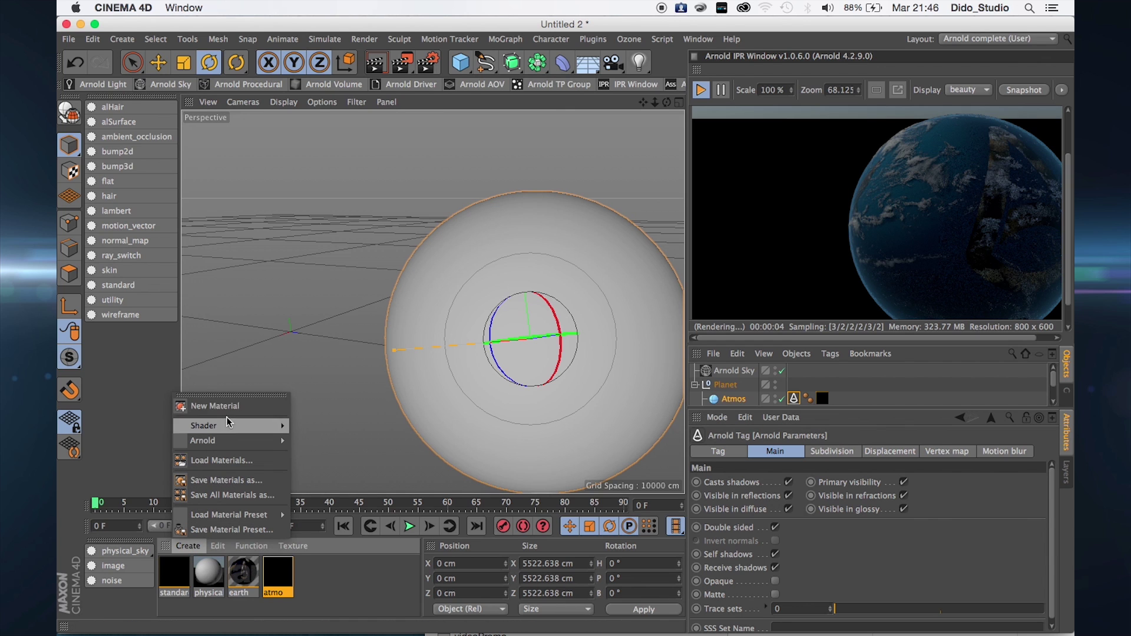
left_click(152, 380)
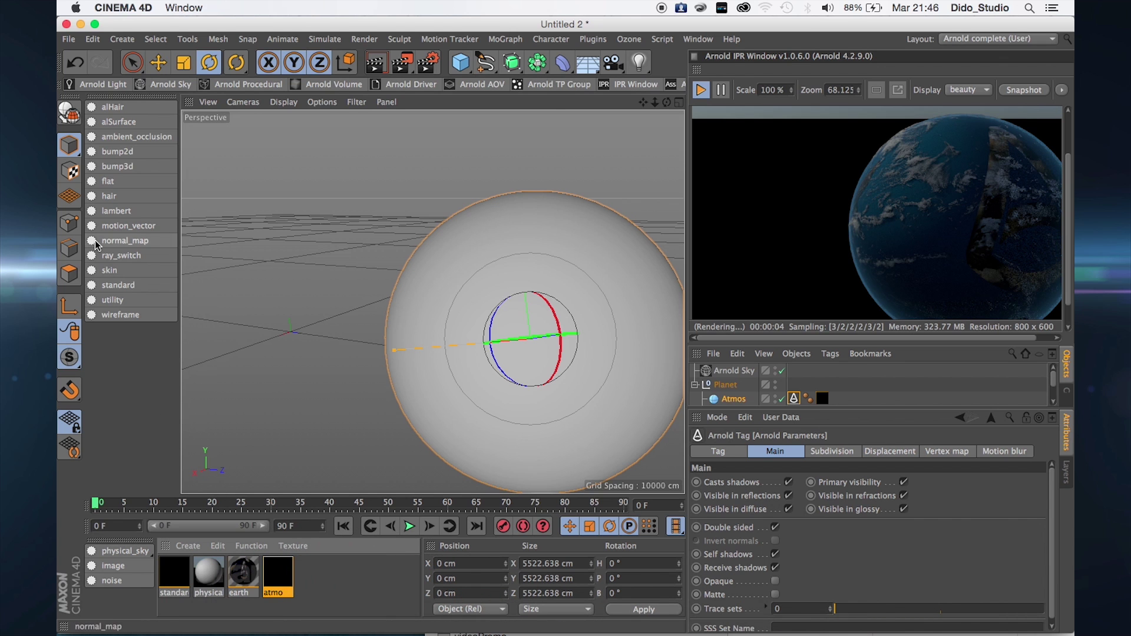
left_click(112, 285)
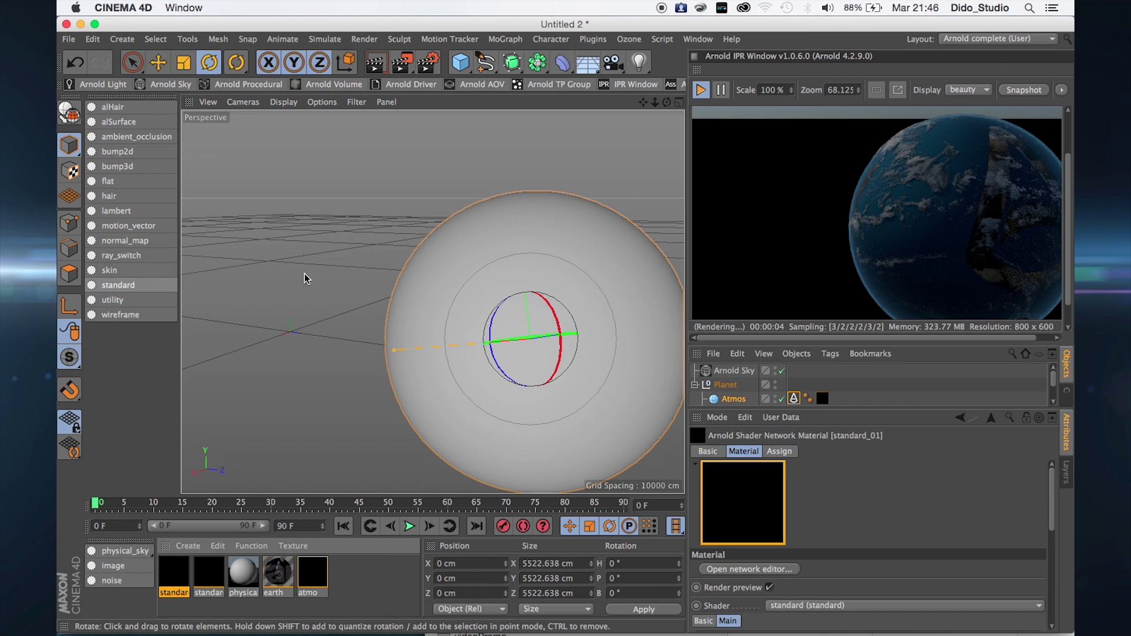
double_click(173, 573)
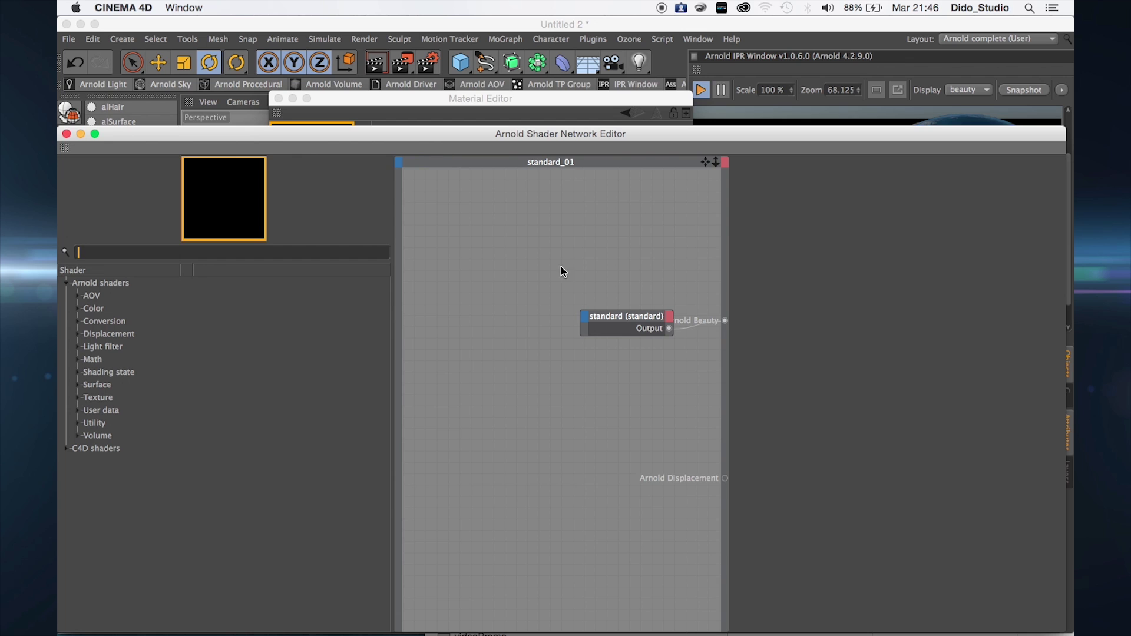
- Bring Star-field-hubble-deep.JPG from Finder into the network, connect its output to the standard node's Diffuse Color, and close the editors
mouse_move(589, 613)
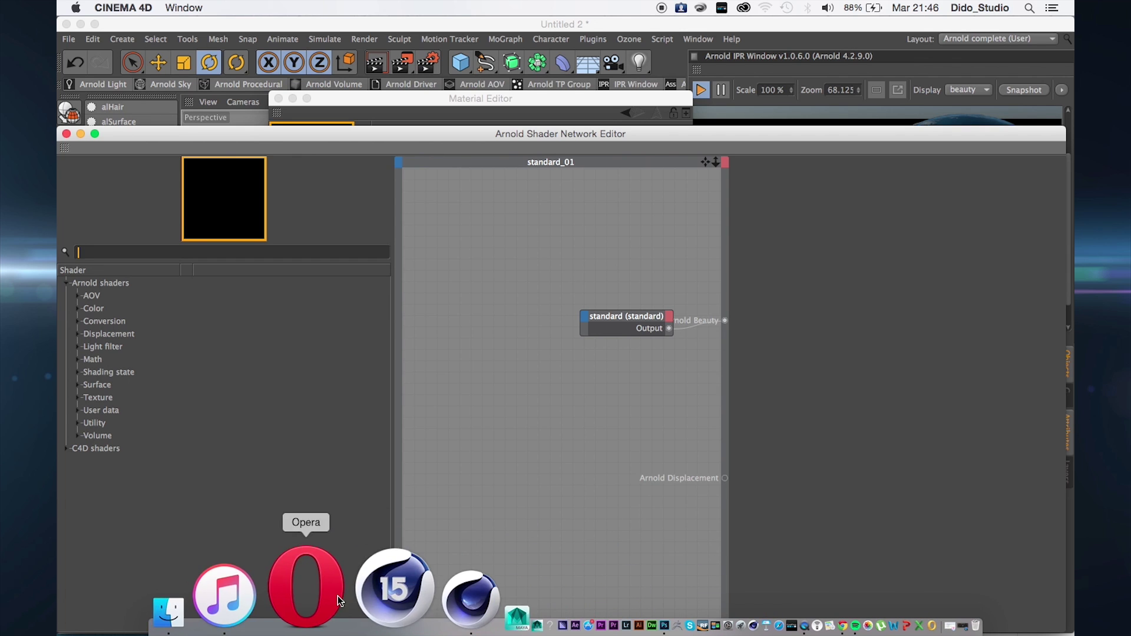
left_click(281, 589)
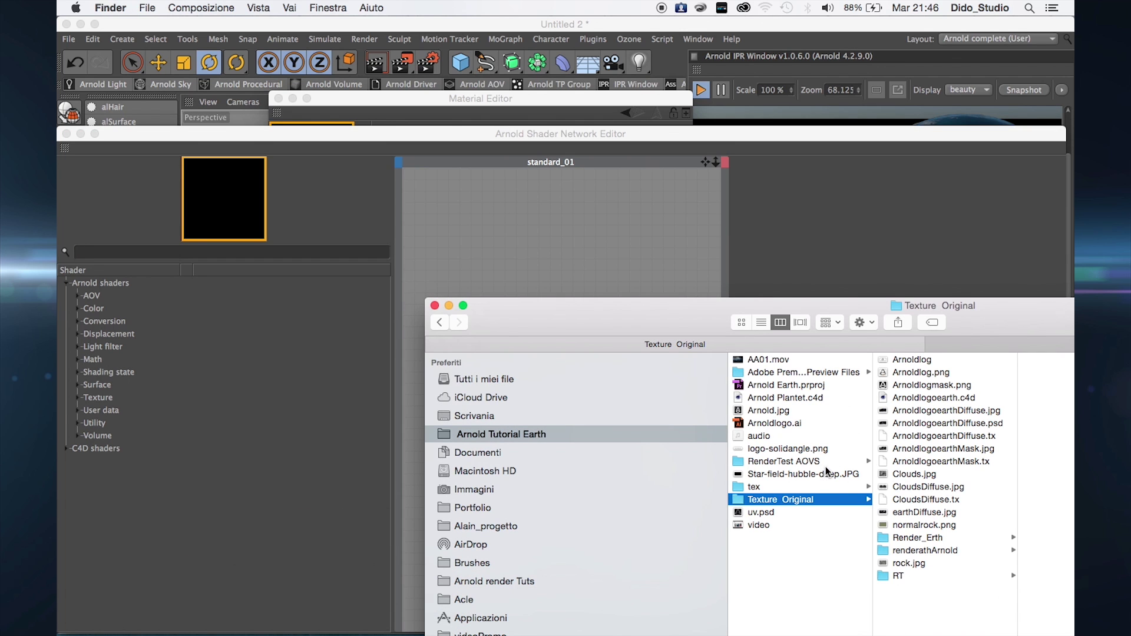
left_click_drag(828, 473, 592, 318)
left_click(639, 273)
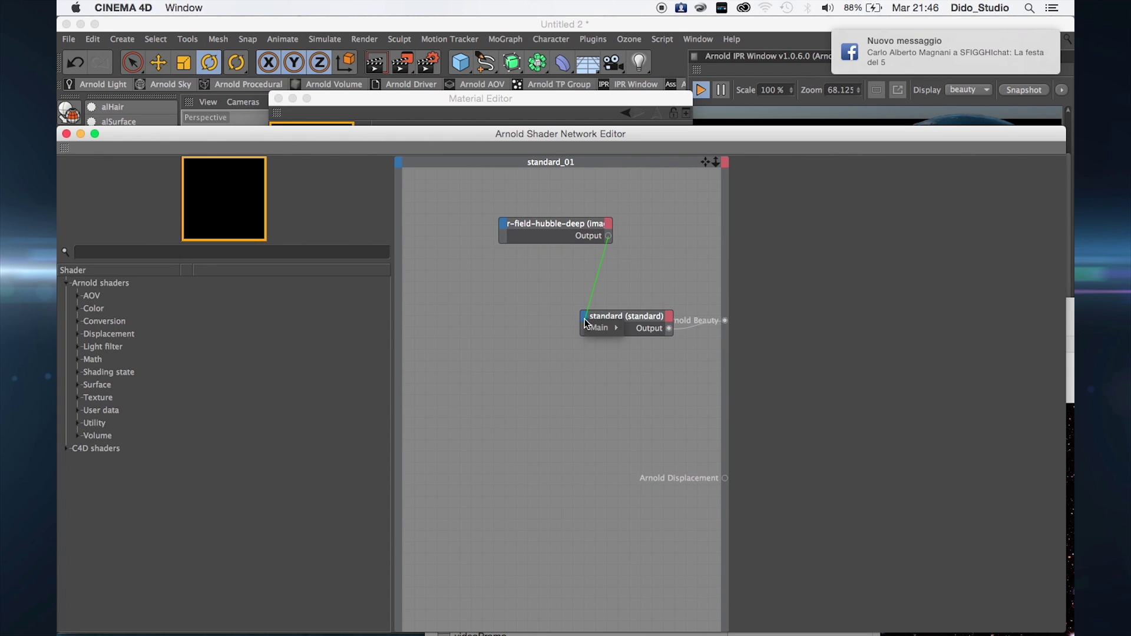
left_click(765, 329)
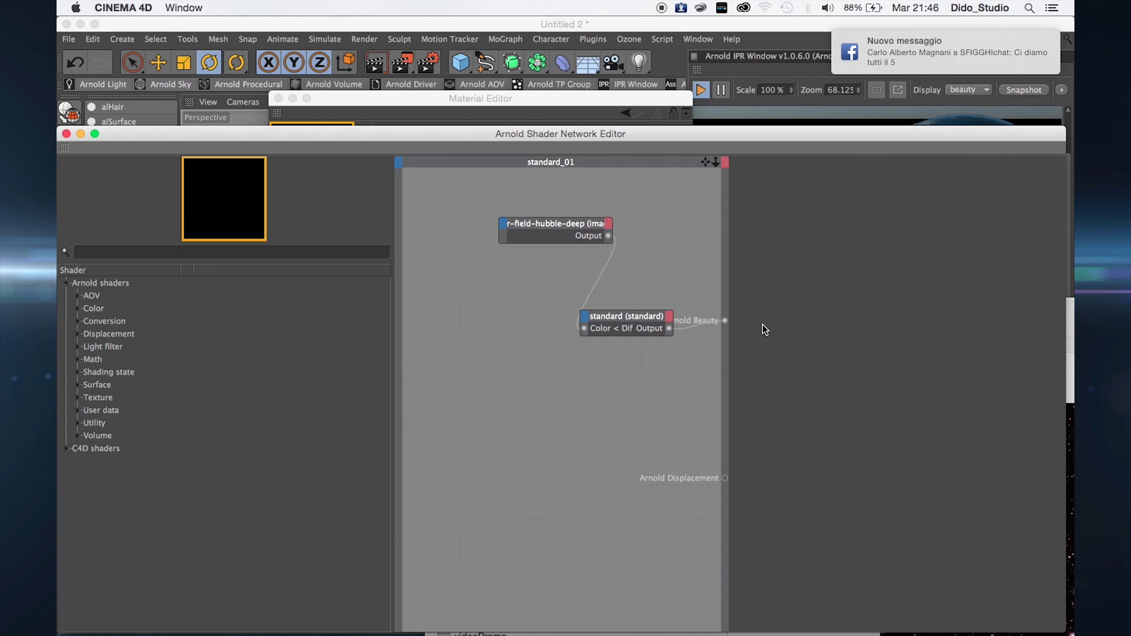
left_click(66, 135)
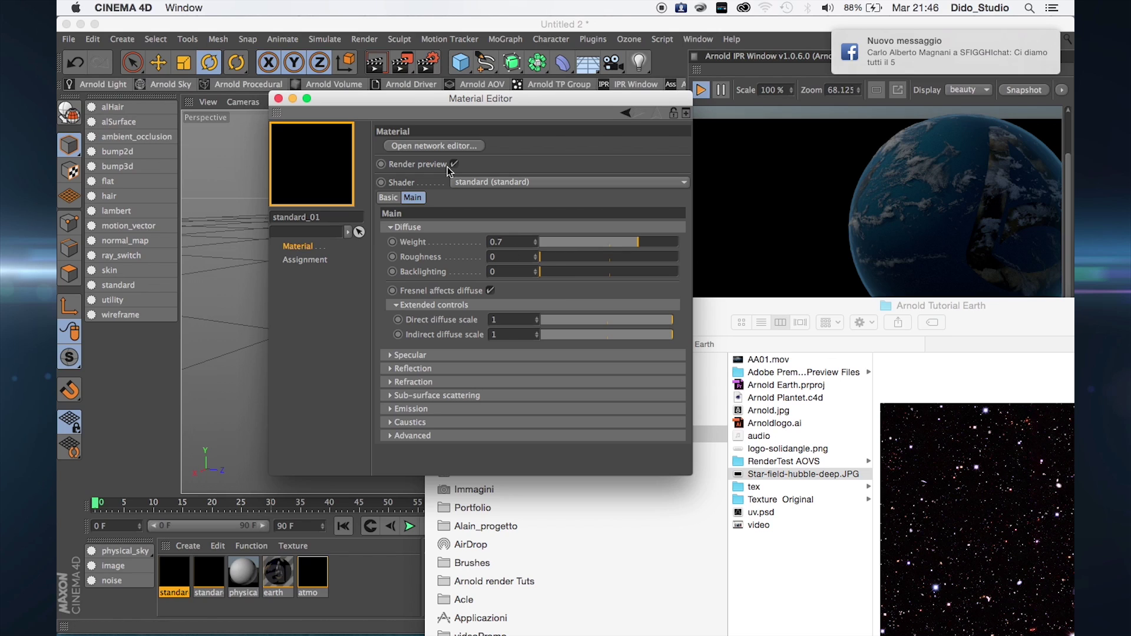
left_click(279, 98)
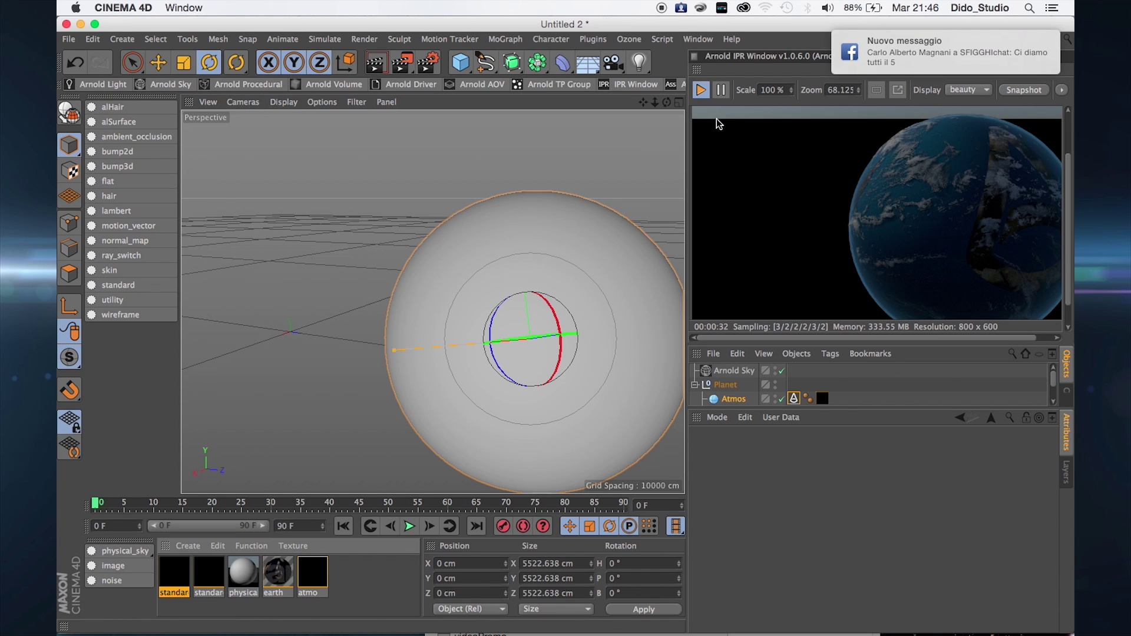
- Assign the standard_01 material as the Environment Background in the Arnold render settings
key("super+b")
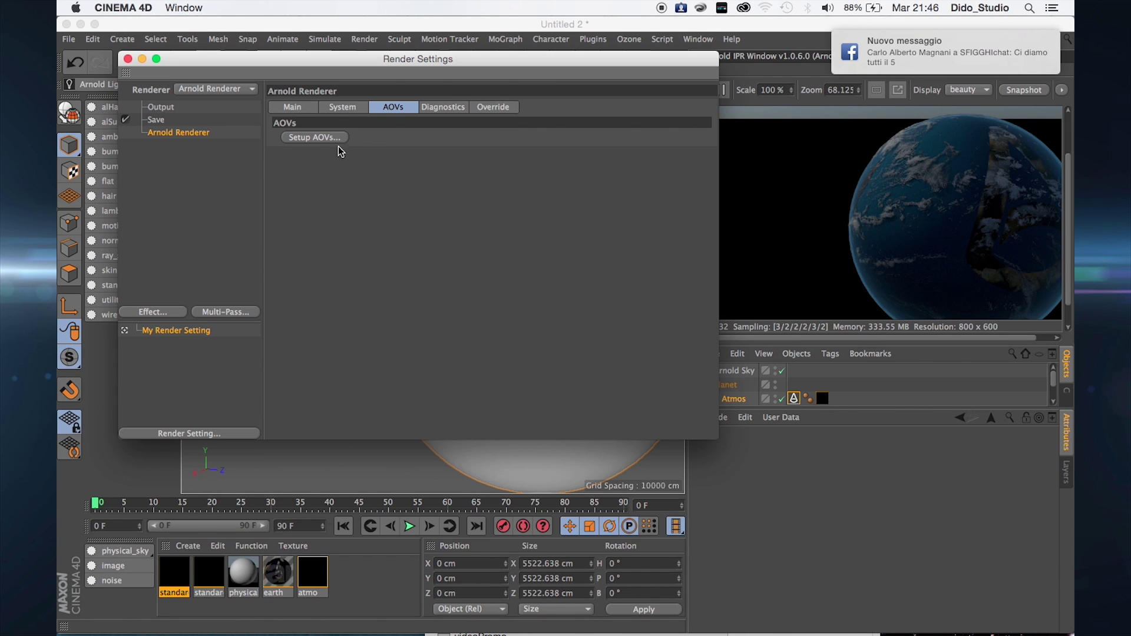
left_click(323, 139)
left_click(521, 348)
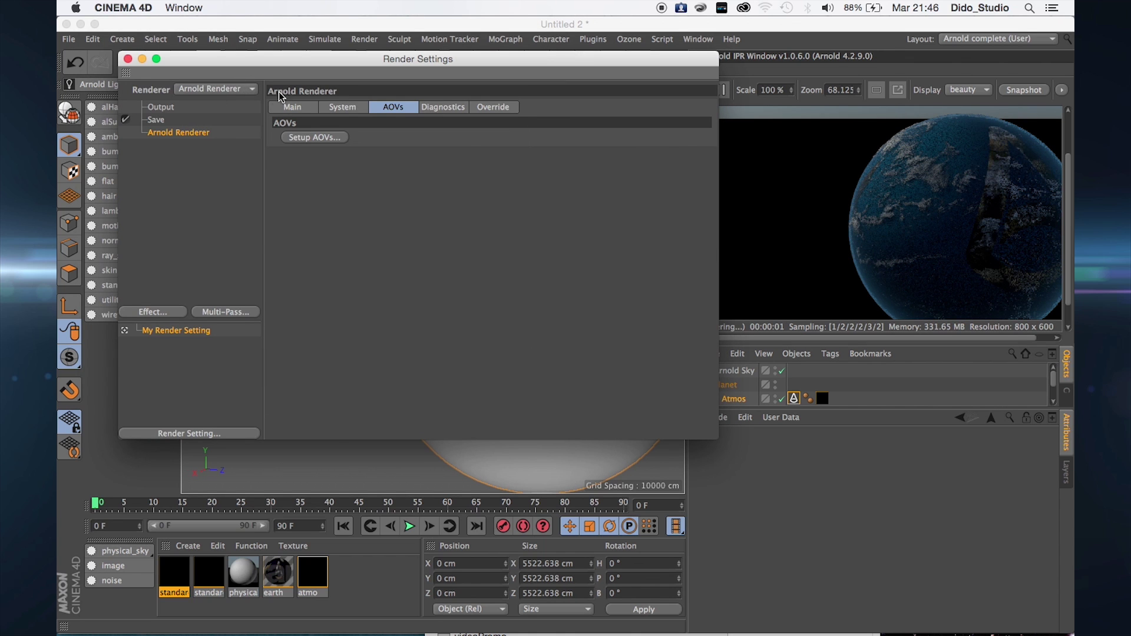
left_click(289, 107)
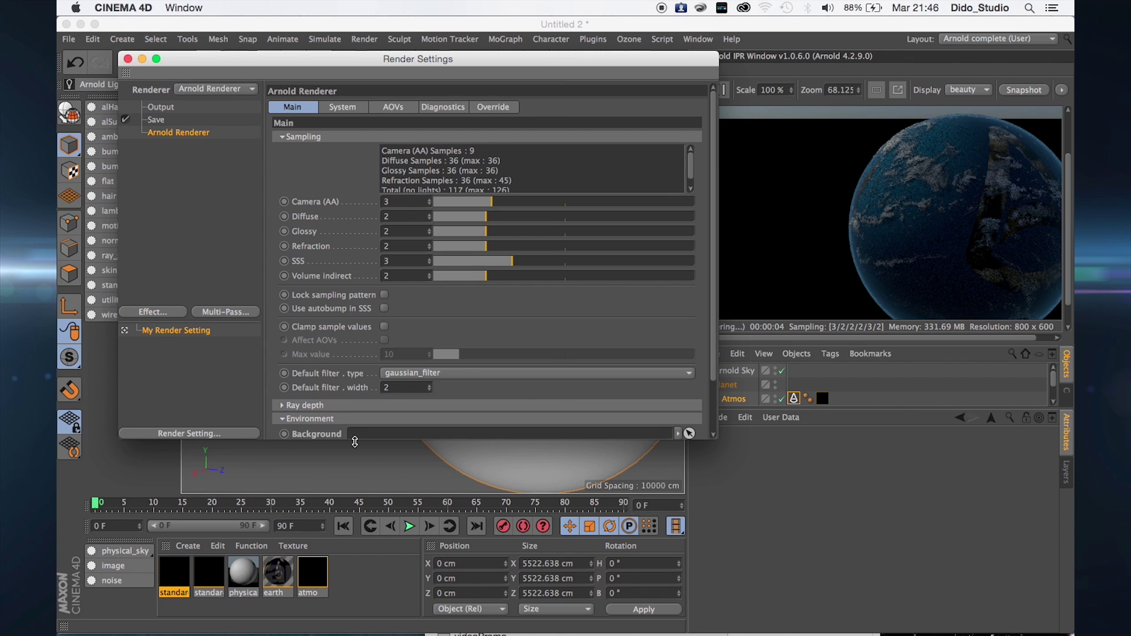
left_click_drag(177, 581, 408, 421)
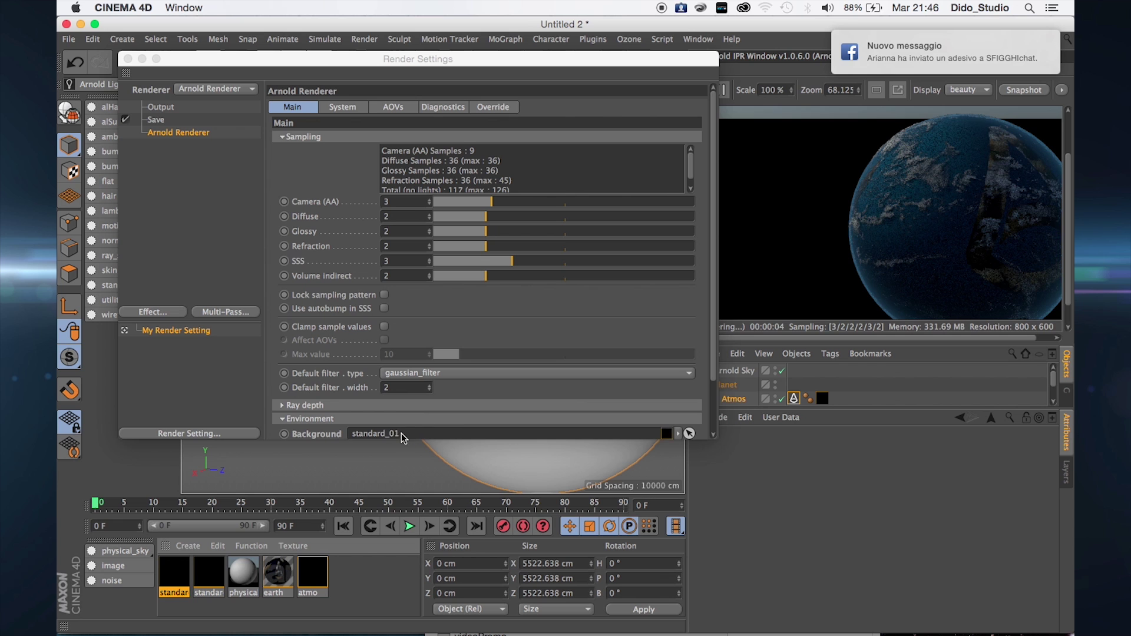
left_click(128, 58)
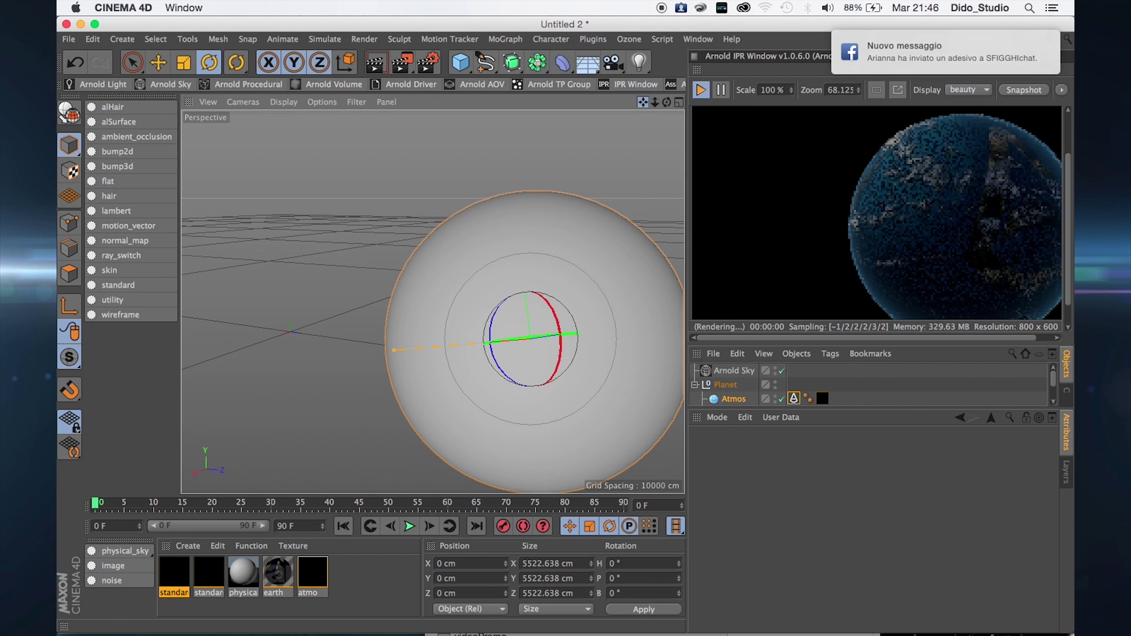
- Add a camera from a view that frames the whole planet with the Arnold logo facing forward, and look through it
mouse_move(667, 101)
left_mouse_down()
mouse_move(675, 122)
mouse_move(671, 108)
left_mouse_up()
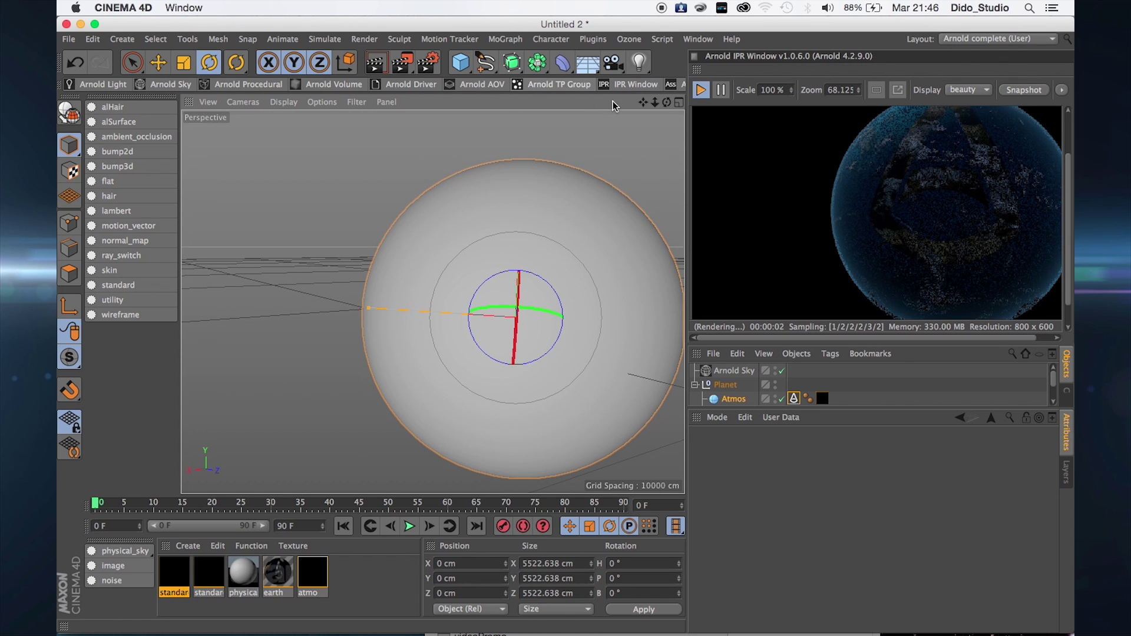
left_click_drag(643, 102, 624, 104)
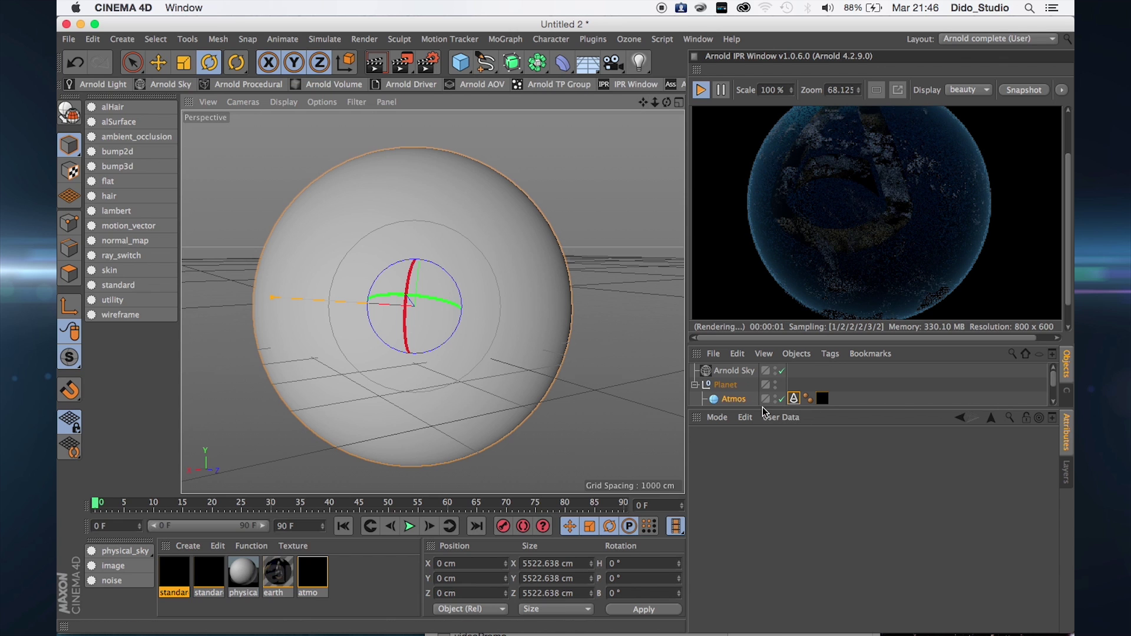
left_click_drag(764, 412, 761, 564)
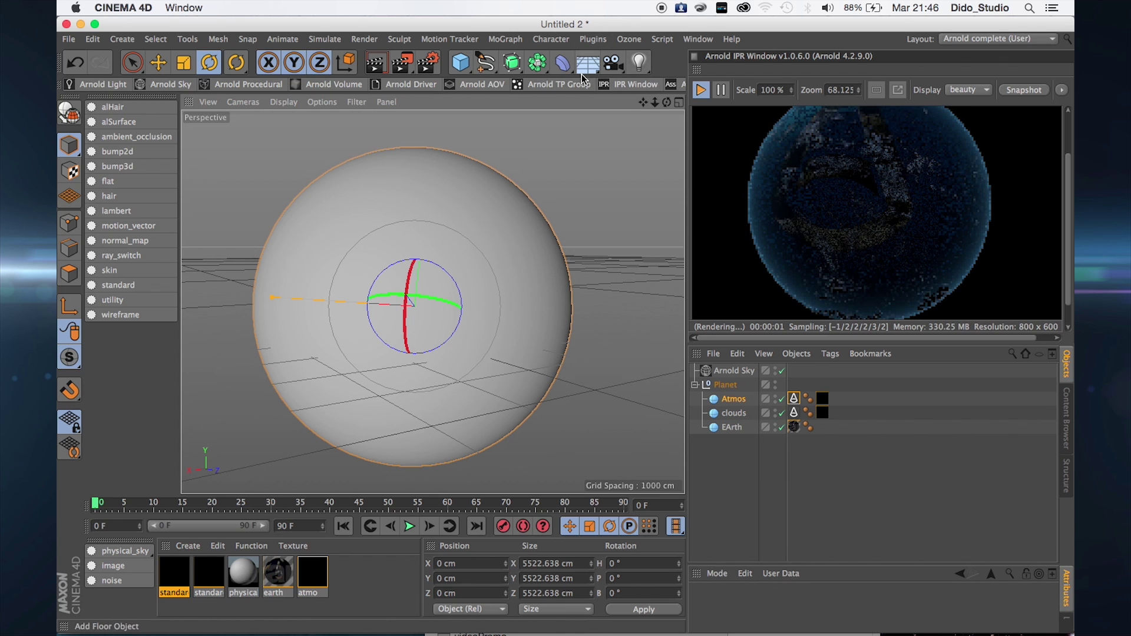
left_click(613, 61)
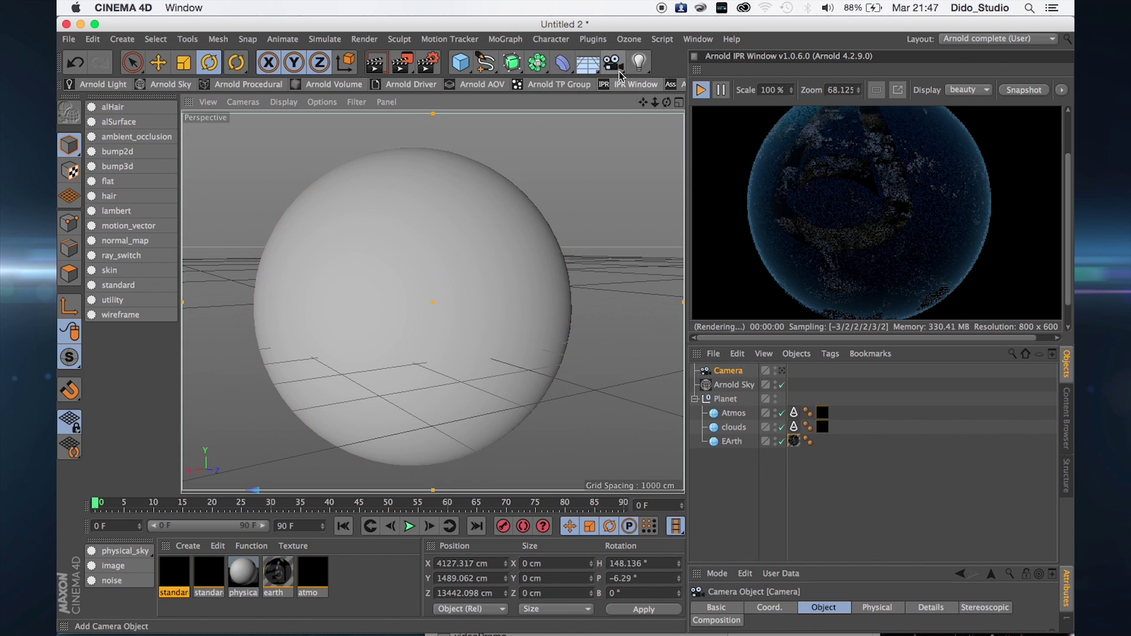
left_click(784, 374)
- Add an Arnold Parameters tag to the camera
right_click(735, 376)
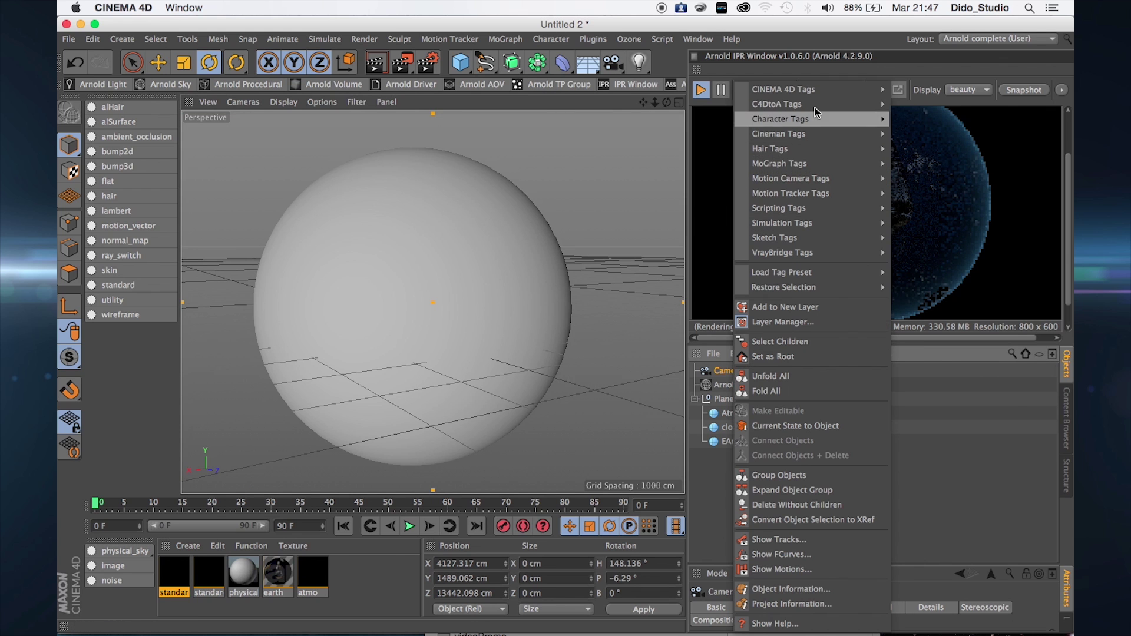
mouse_move(853, 104)
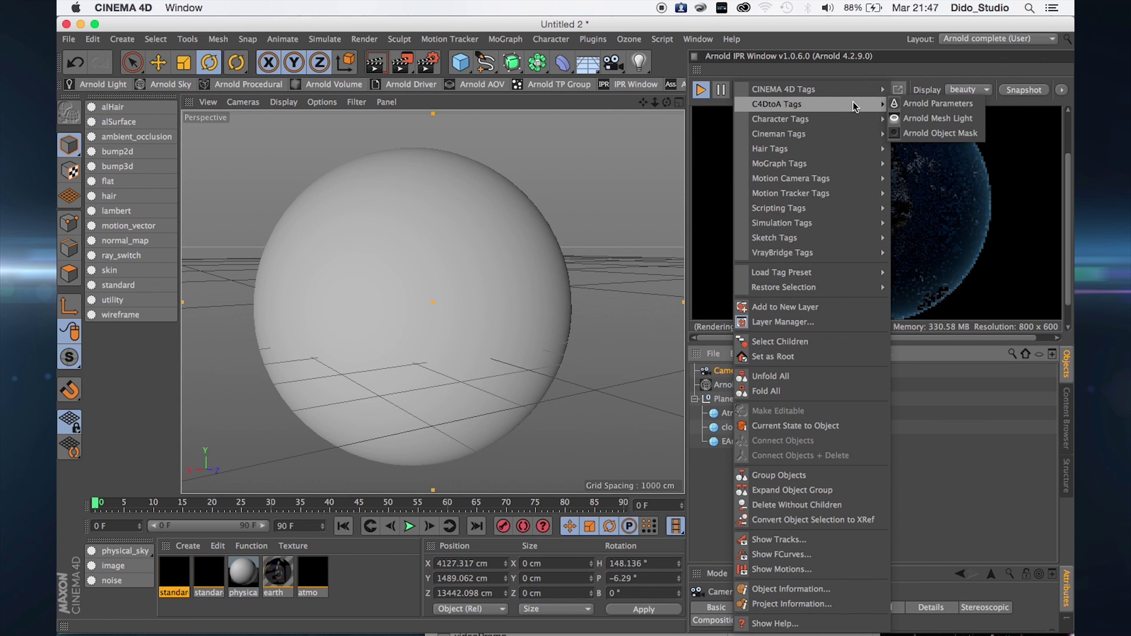
left_click(905, 105)
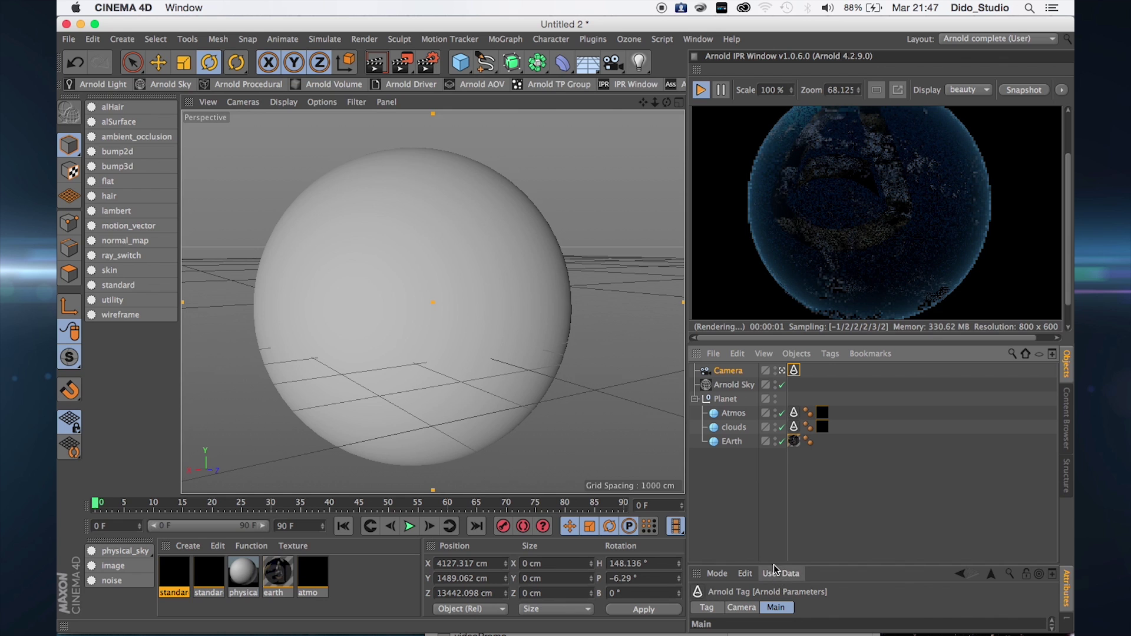
- Set the Exposure in the camera's Arnold Parameters tag to about 1.23
left_click_drag(774, 566, 768, 492)
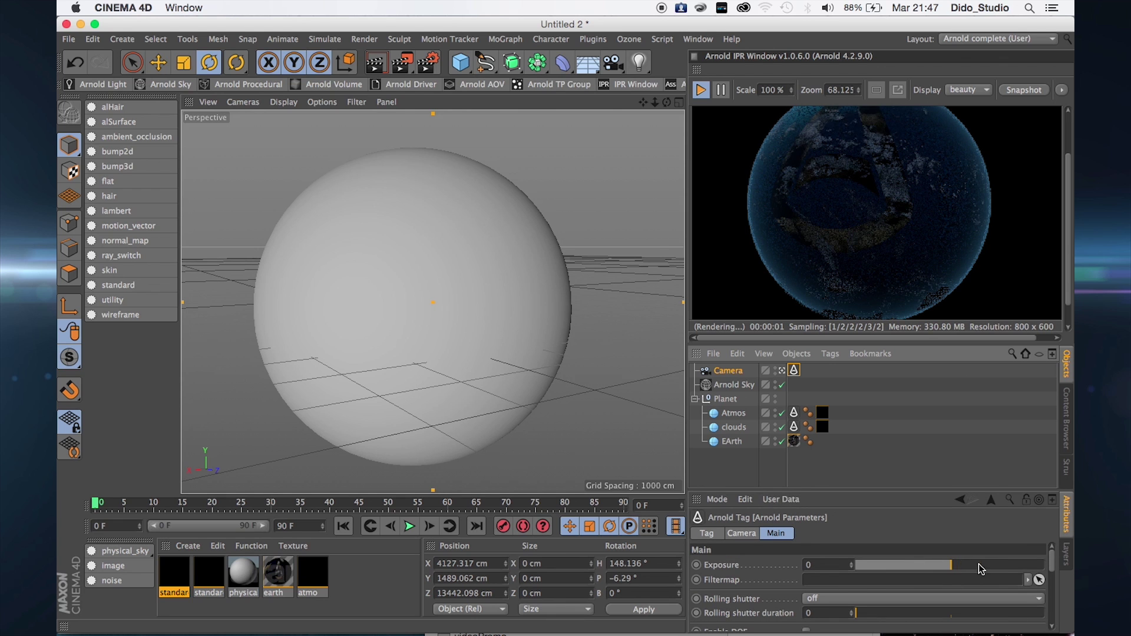
mouse_move(982, 568)
left_mouse_down()
mouse_move(1002, 569)
mouse_move(975, 569)
left_mouse_up()
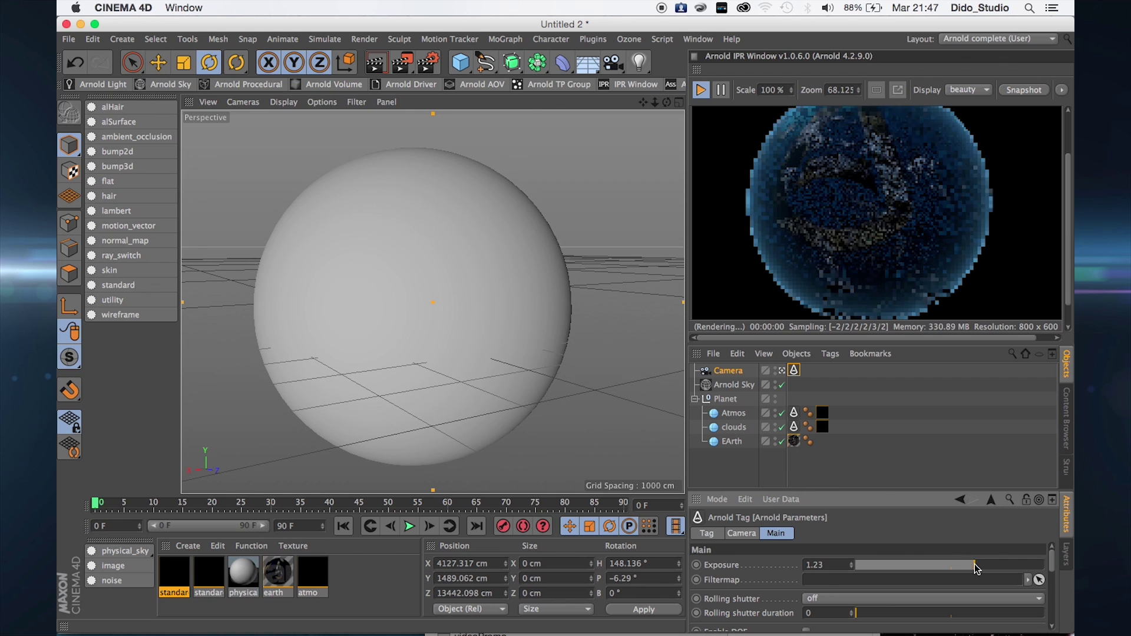
- Delete the Camera object and select all the remaining scene objects
left_click(728, 372)
key("Delete")
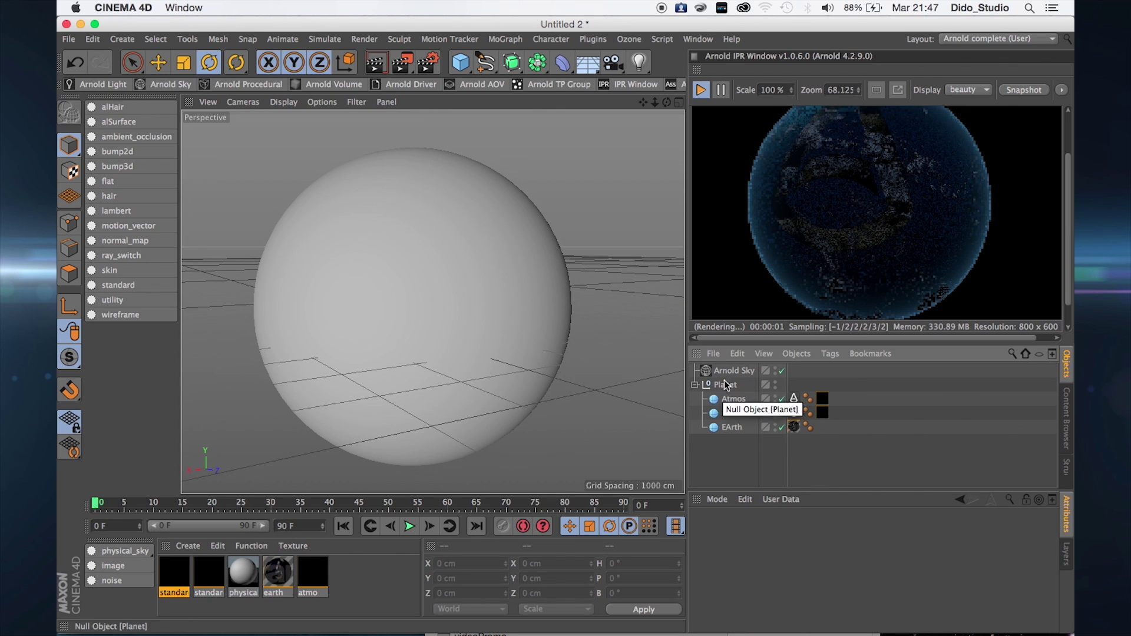
left_click_drag(752, 361, 751, 363)
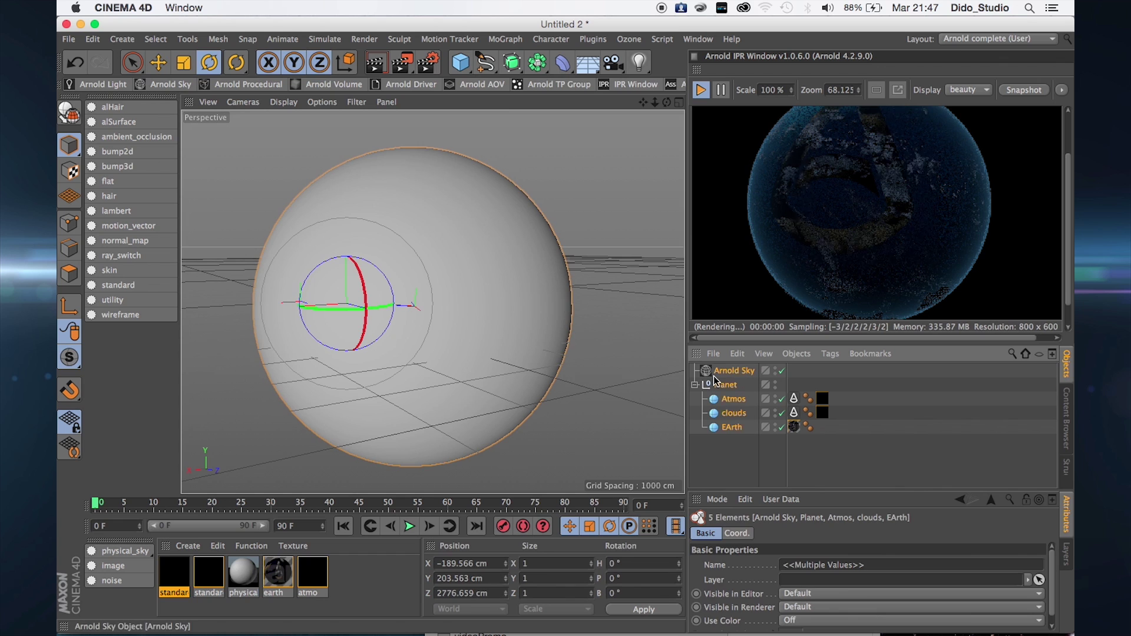
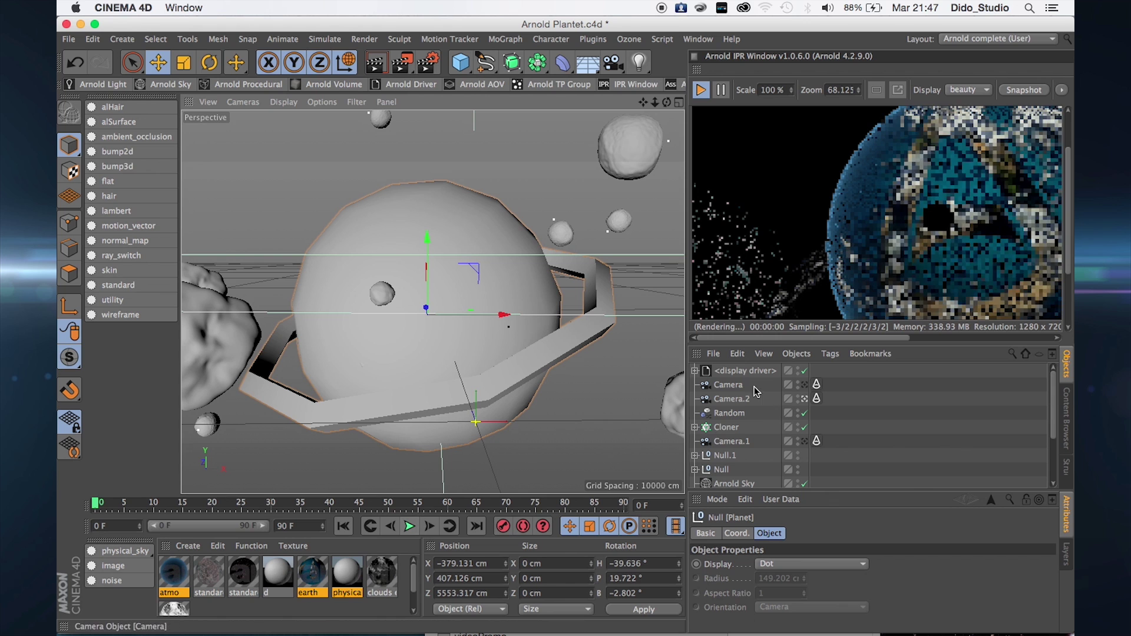
- Delete the existing display driver from the Arnold Plantet.c4d scene and open the AOV setup from the Arnold render settings
left_click(744, 371)
key("Delete")
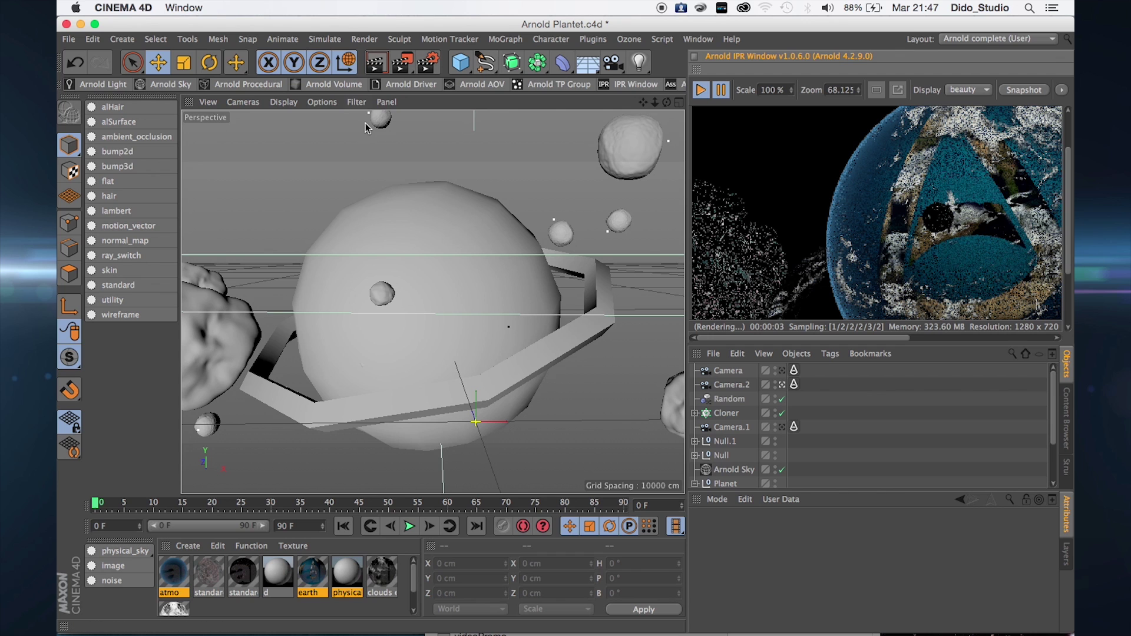
key("super+b")
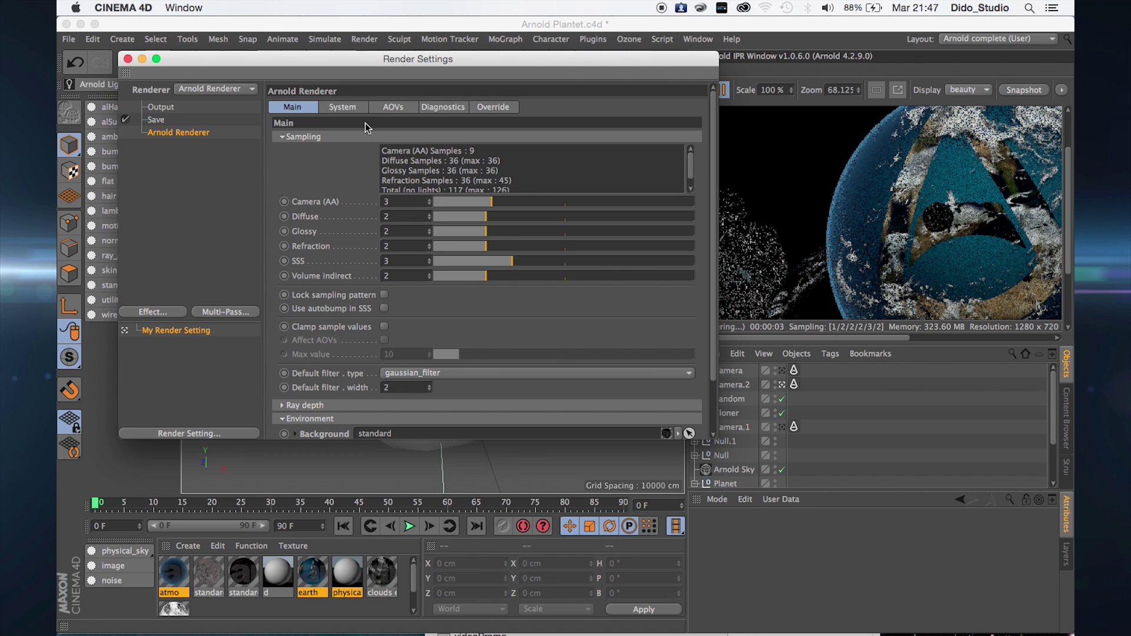
left_click(398, 108)
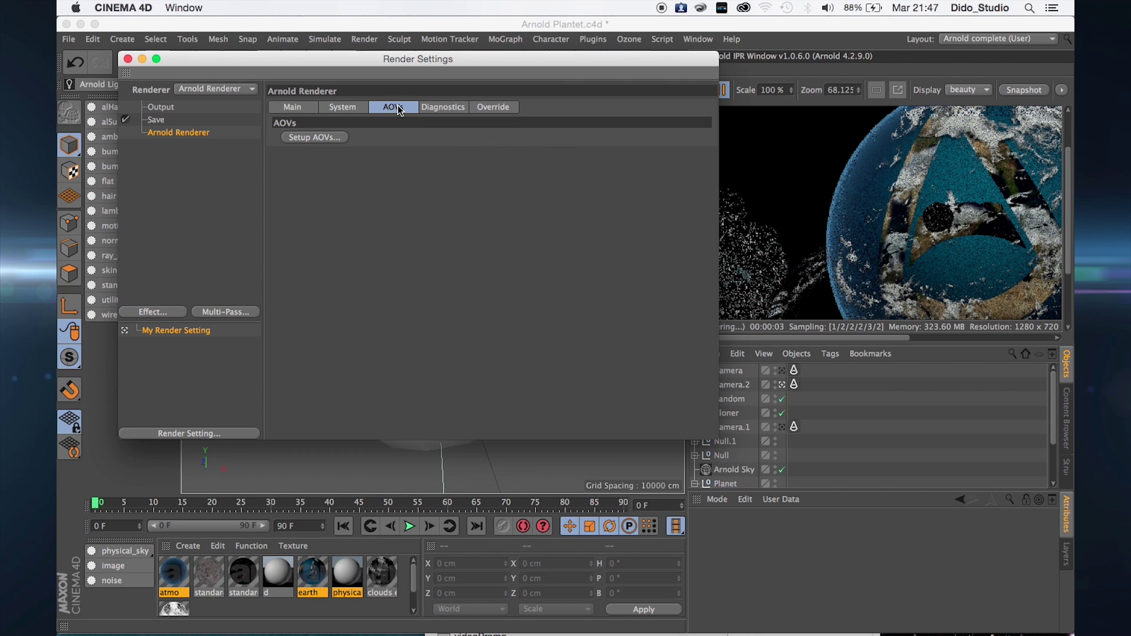
left_click(314, 137)
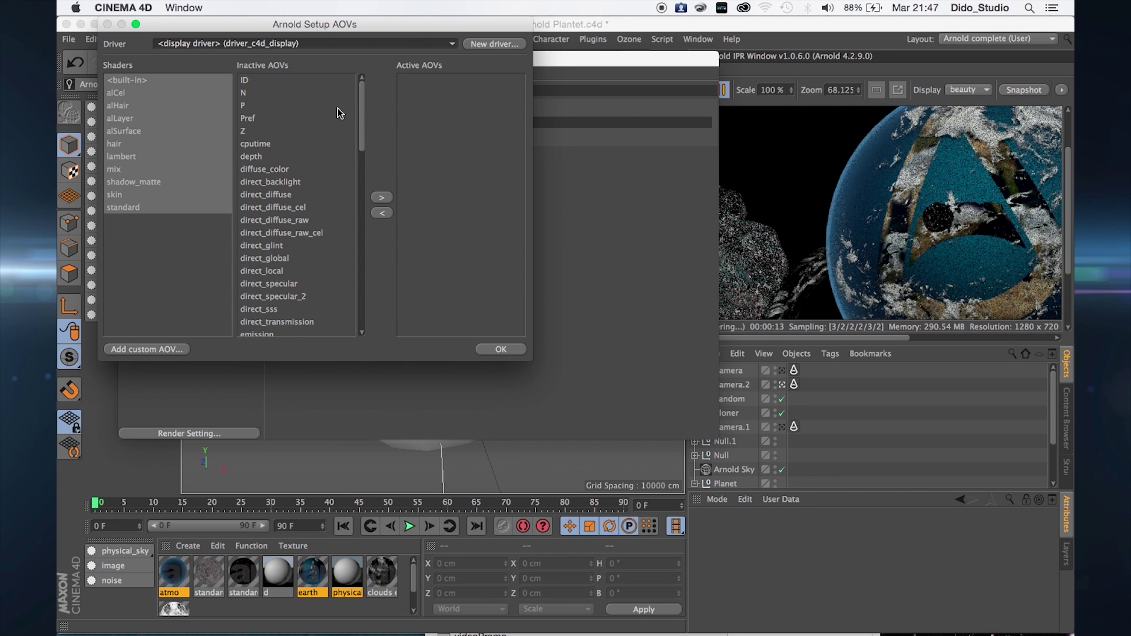
scroll(336, 161, "down", 10)
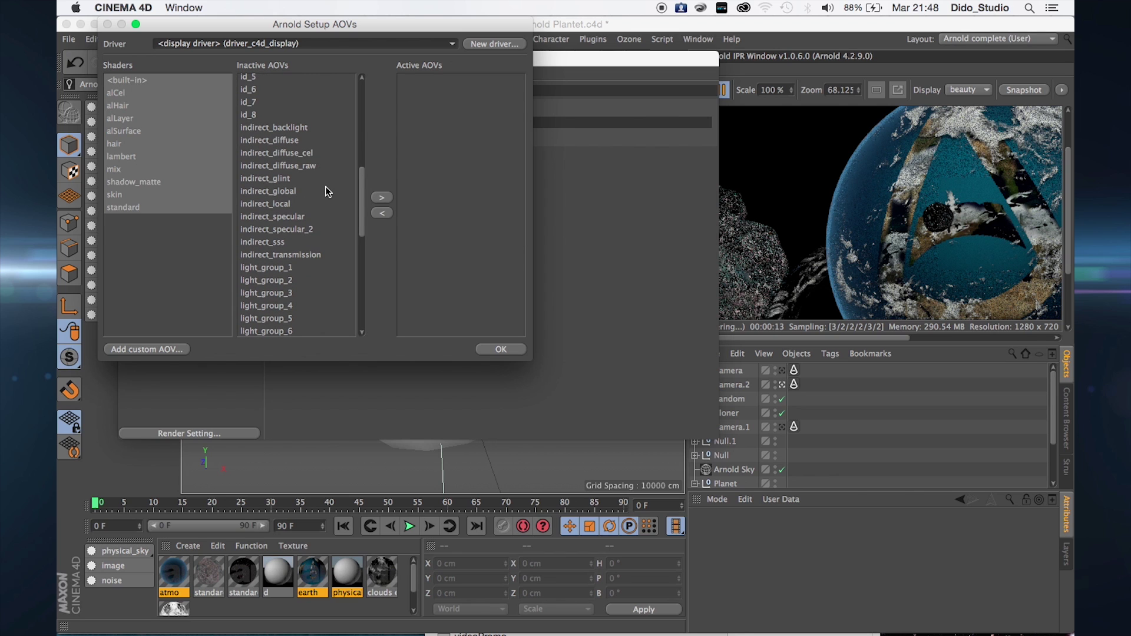
scroll(307, 152, "up", 10)
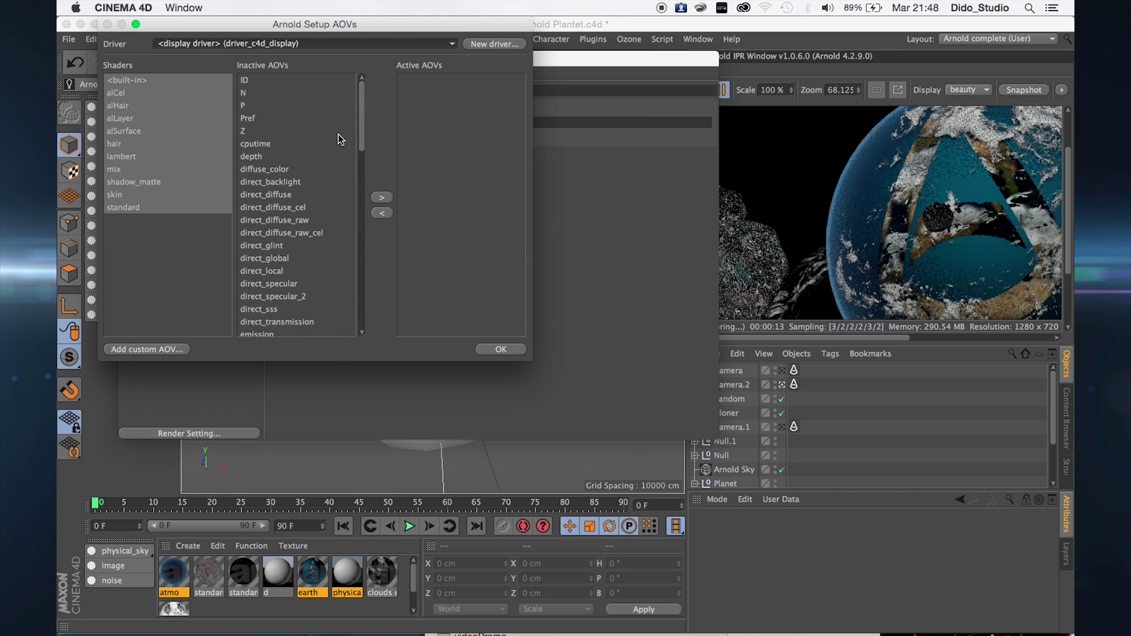
- Activate the diffuse_color and direct_diffuse AOVs for the display driver
left_click(289, 171)
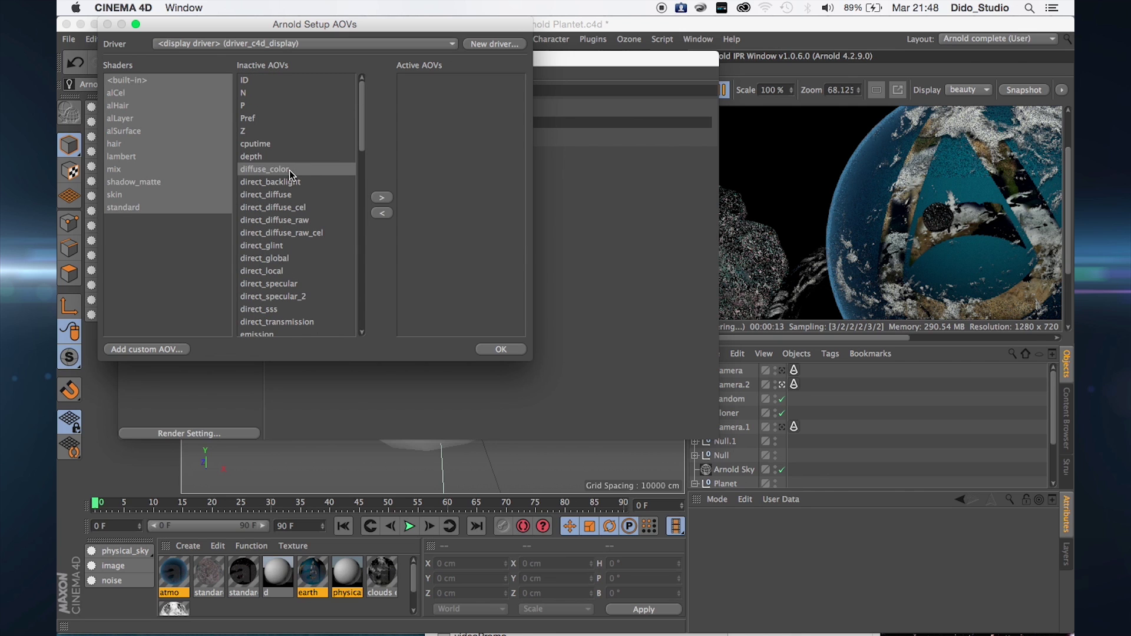
left_click(382, 200)
scroll(358, 155, "down", 3)
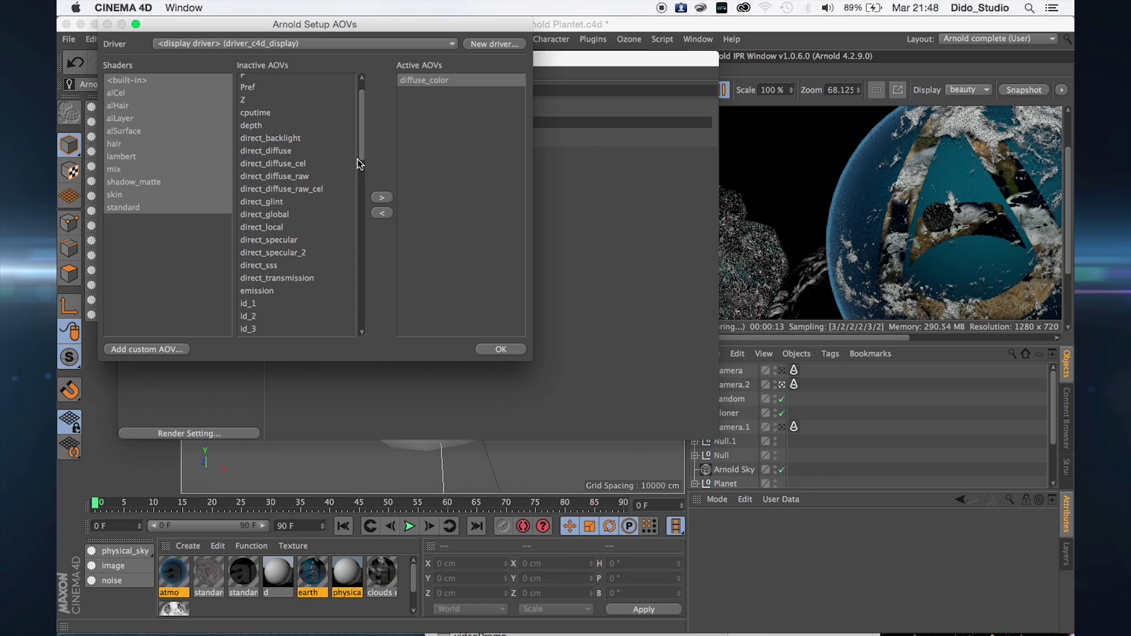
left_click(288, 150)
left_click(382, 198)
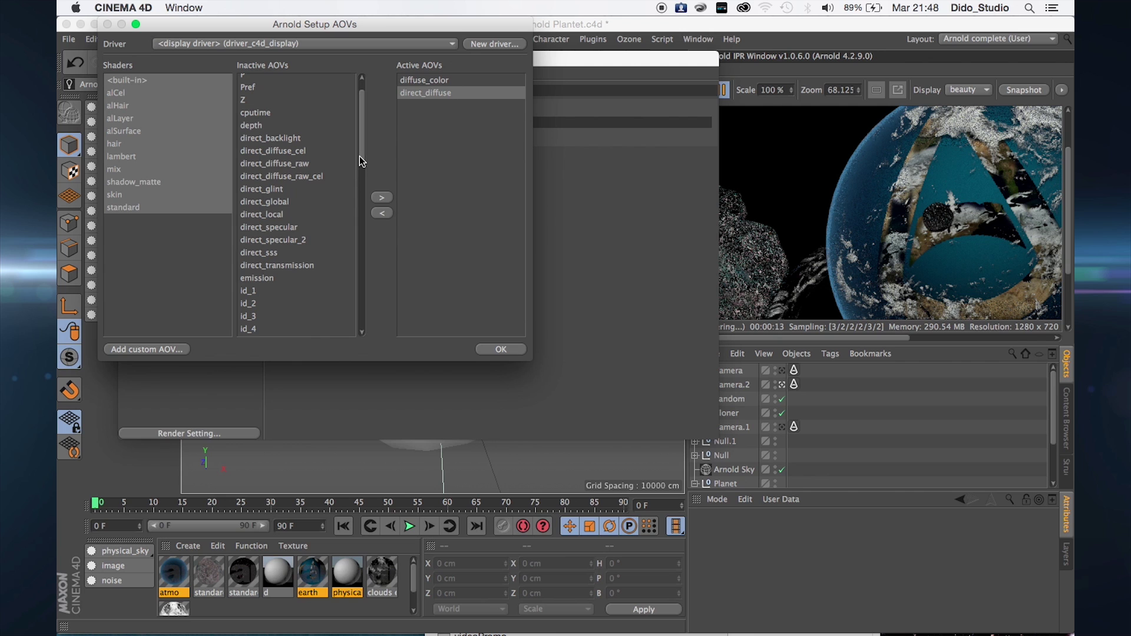
- Activate the emission and opacity AOVs for the display driver, confirm the setup and close the render settings
left_click_drag(363, 157, 361, 177)
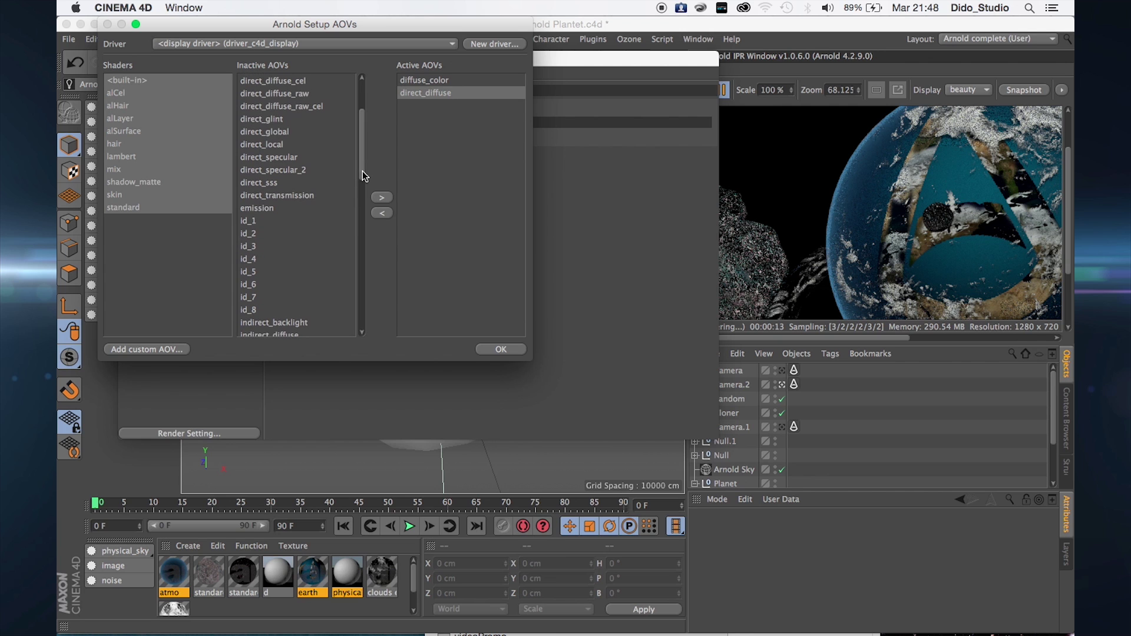
left_click(255, 210)
left_click(389, 198)
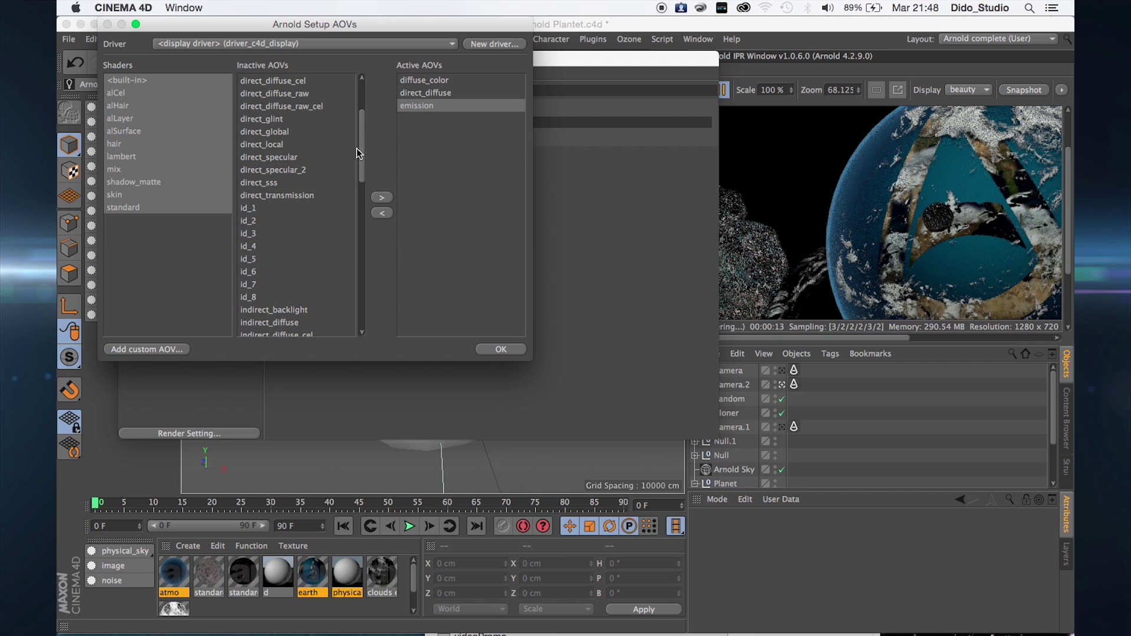
left_click_drag(362, 153, 363, 227)
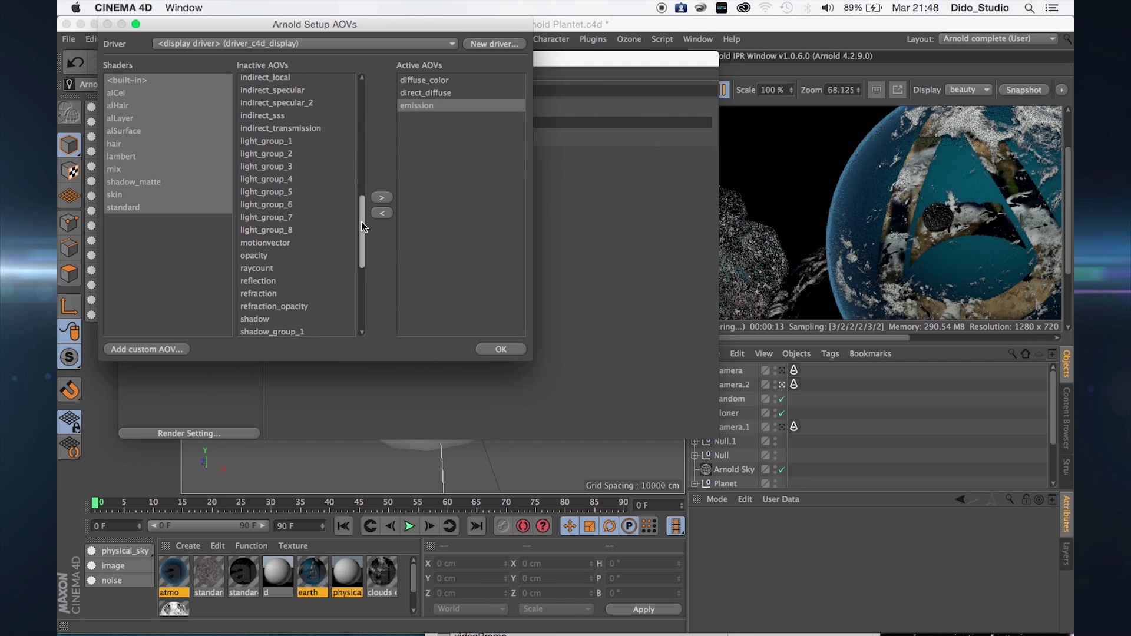
left_click(273, 256)
left_click(388, 198)
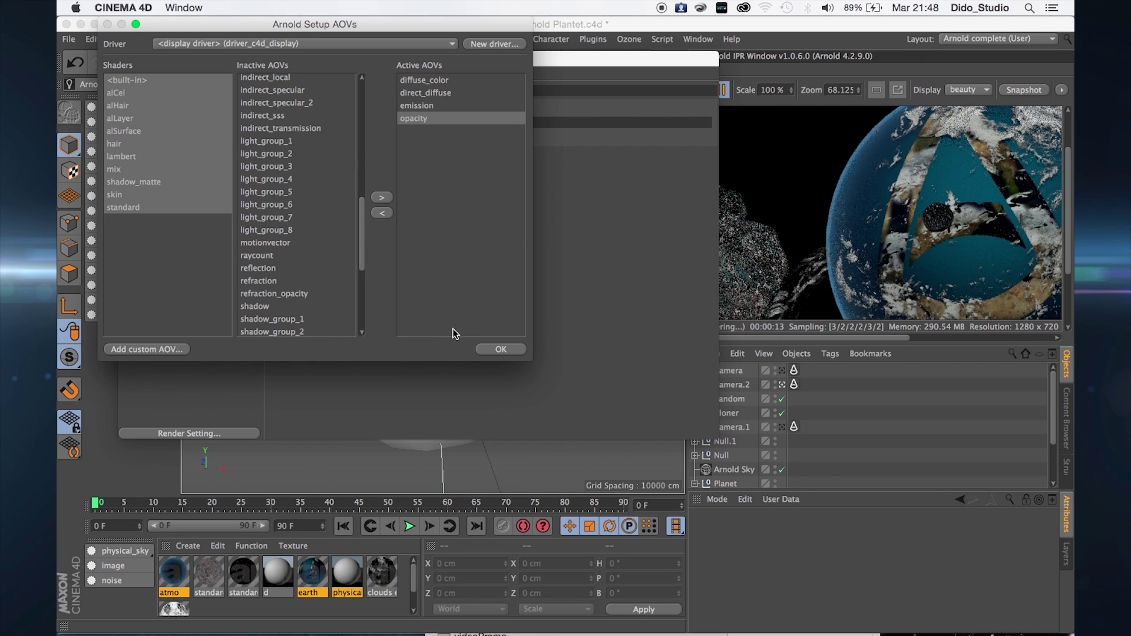
left_click(494, 349)
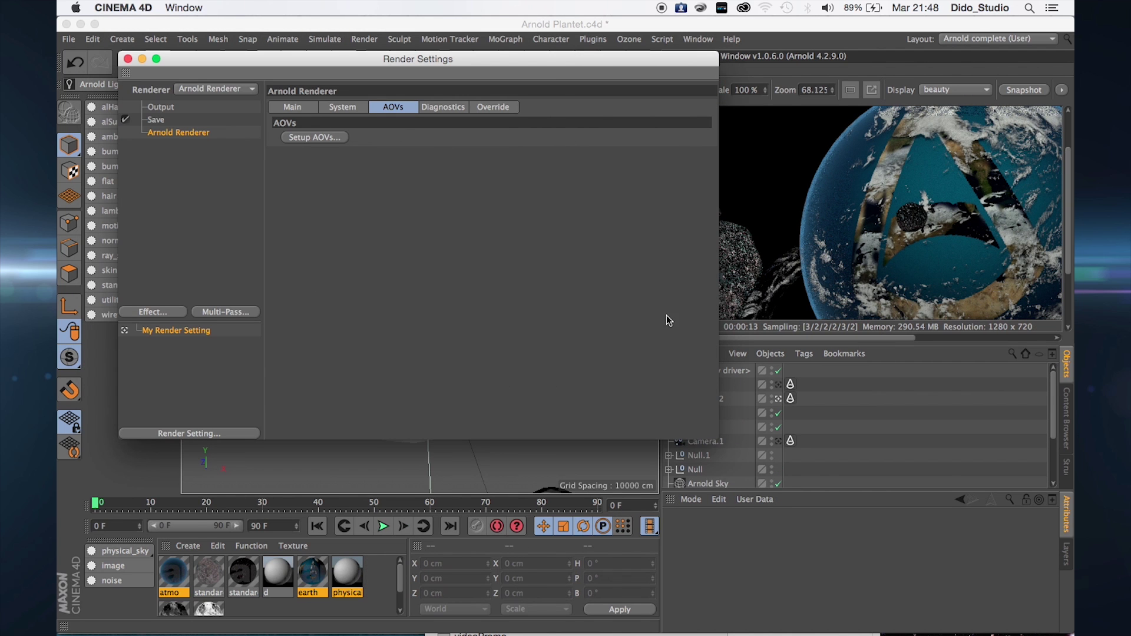
left_click(128, 59)
- Expand the display driver to see its AOVs, then resume the IPR render with the opacity pass displayed
left_click(713, 371)
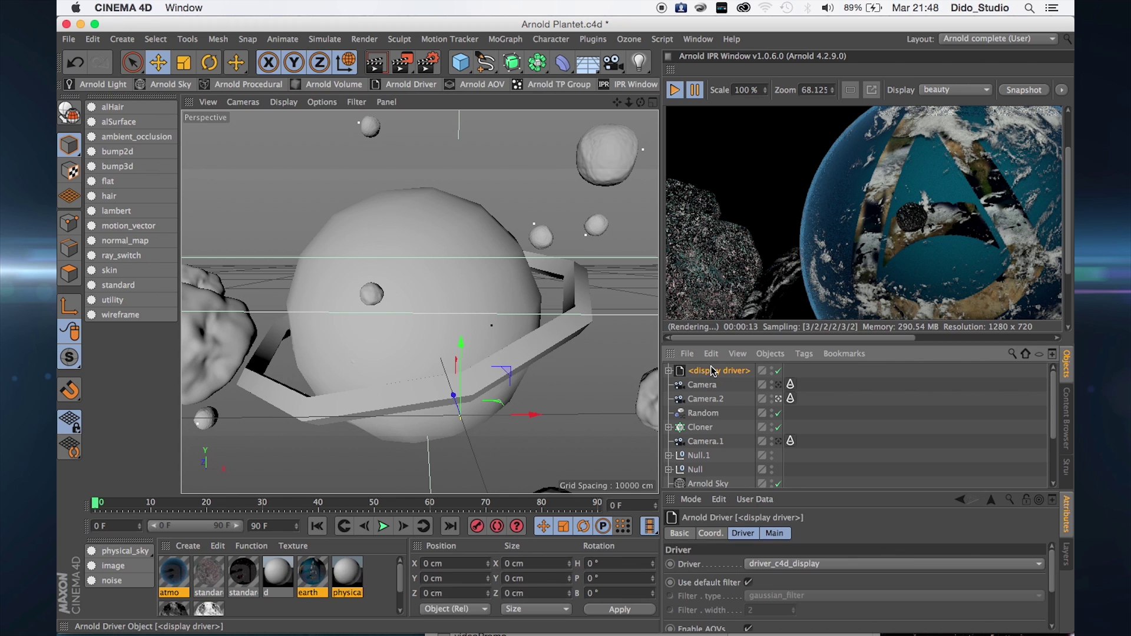
left_click(669, 371)
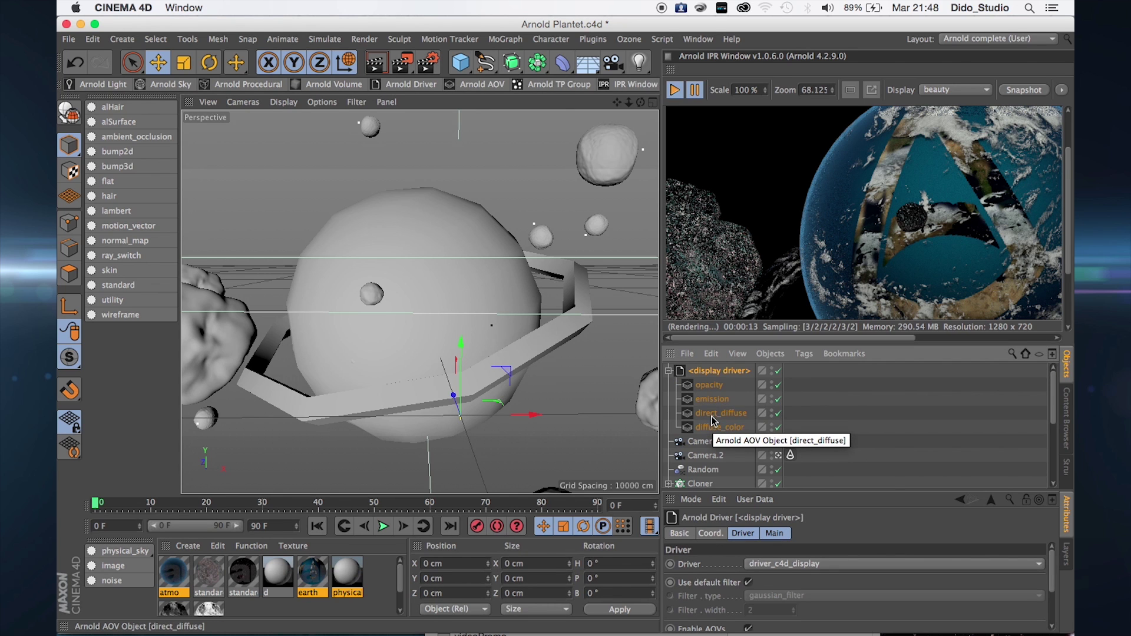
left_click(956, 93)
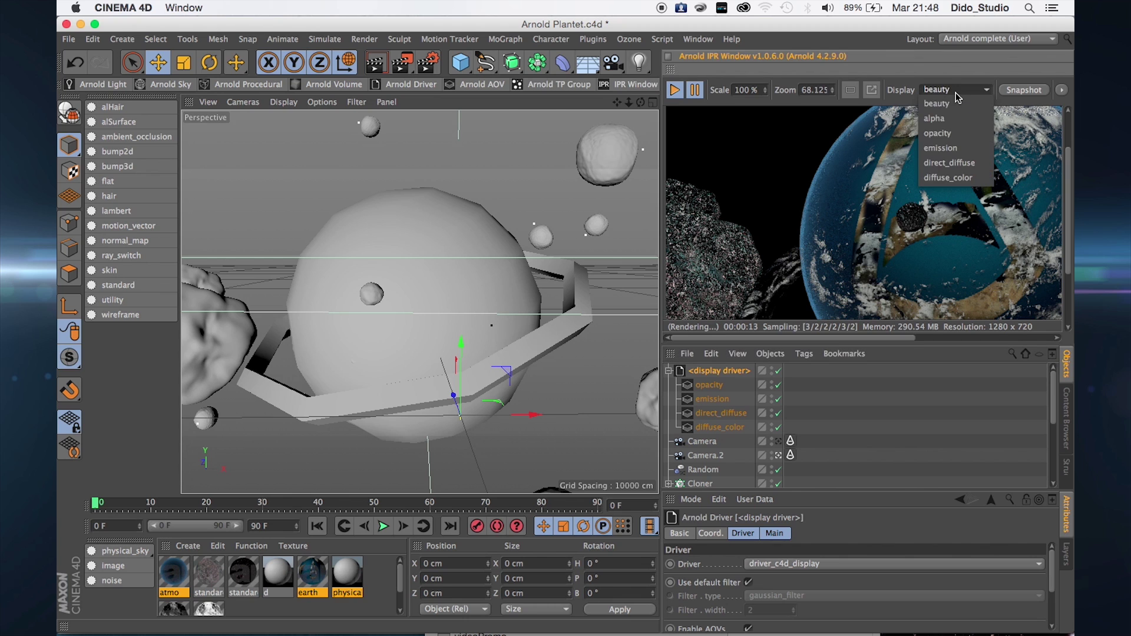
left_click(942, 134)
left_click(693, 91)
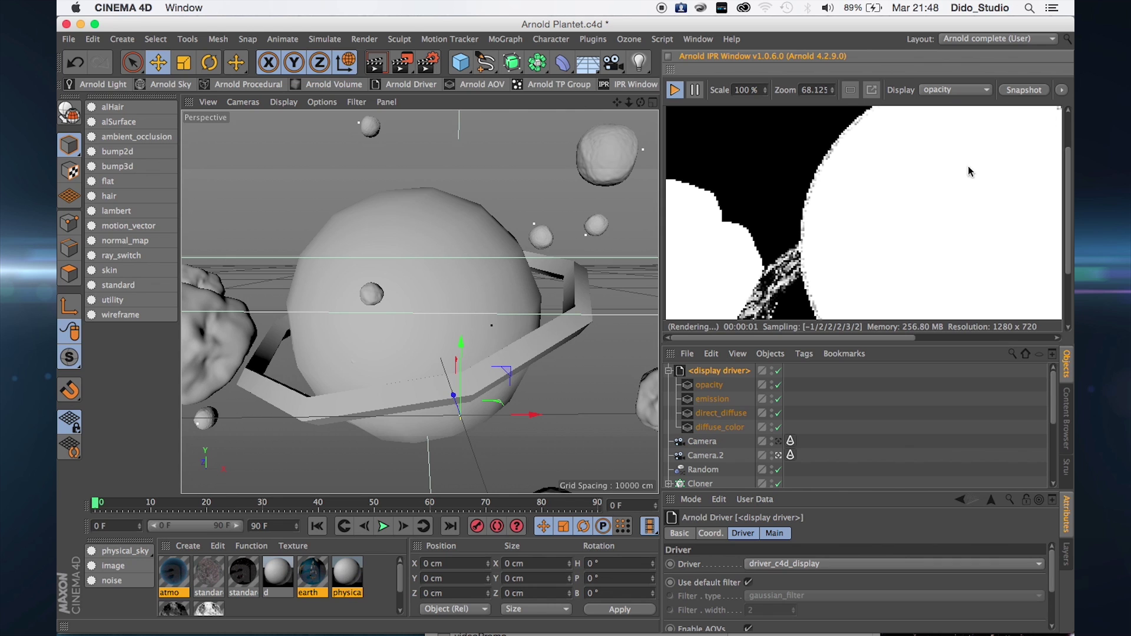
scroll(790, 238, "down", 3)
scroll(790, 238, "down", 4)
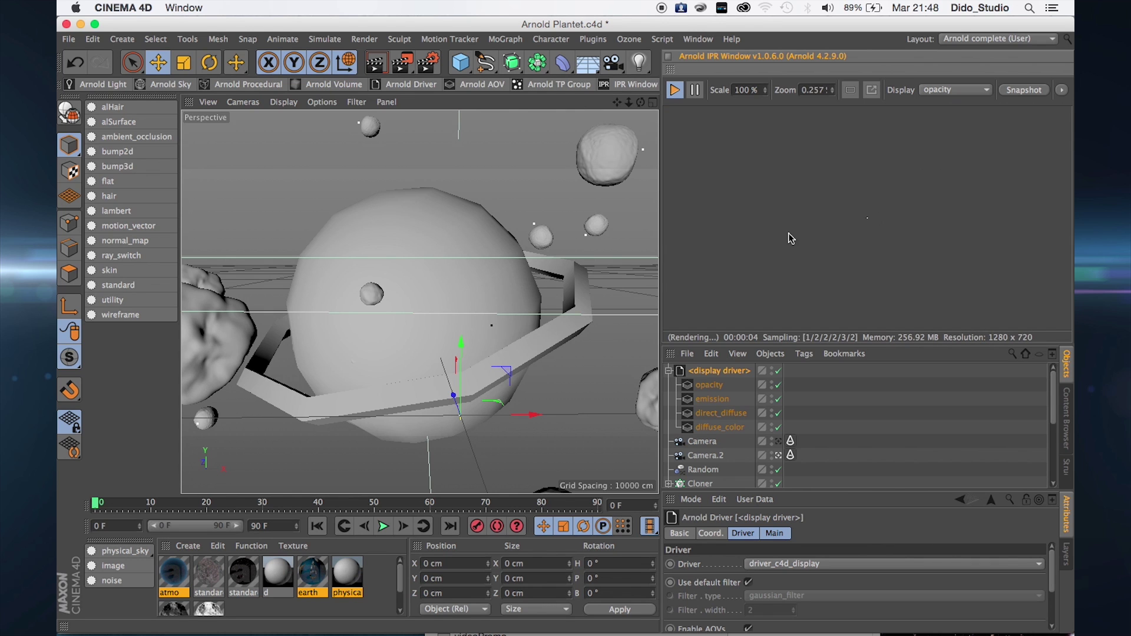
scroll(866, 218, "up", 5)
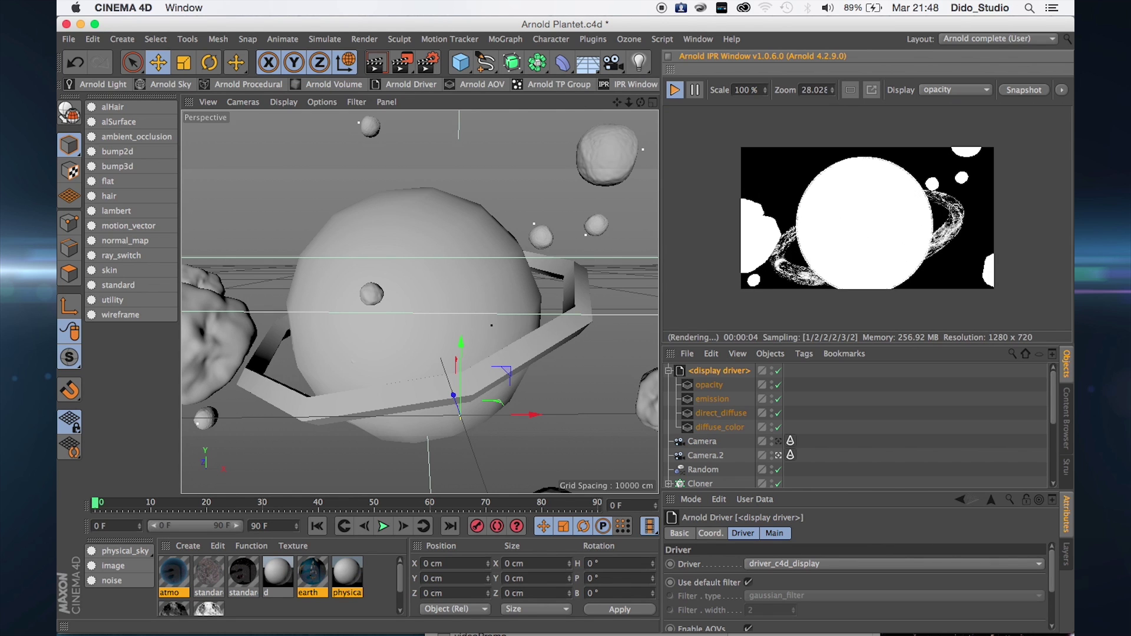
- Inspect the emission, direct_diffuse and diffuse_color passes one after another in the IPR window
left_click(925, 90)
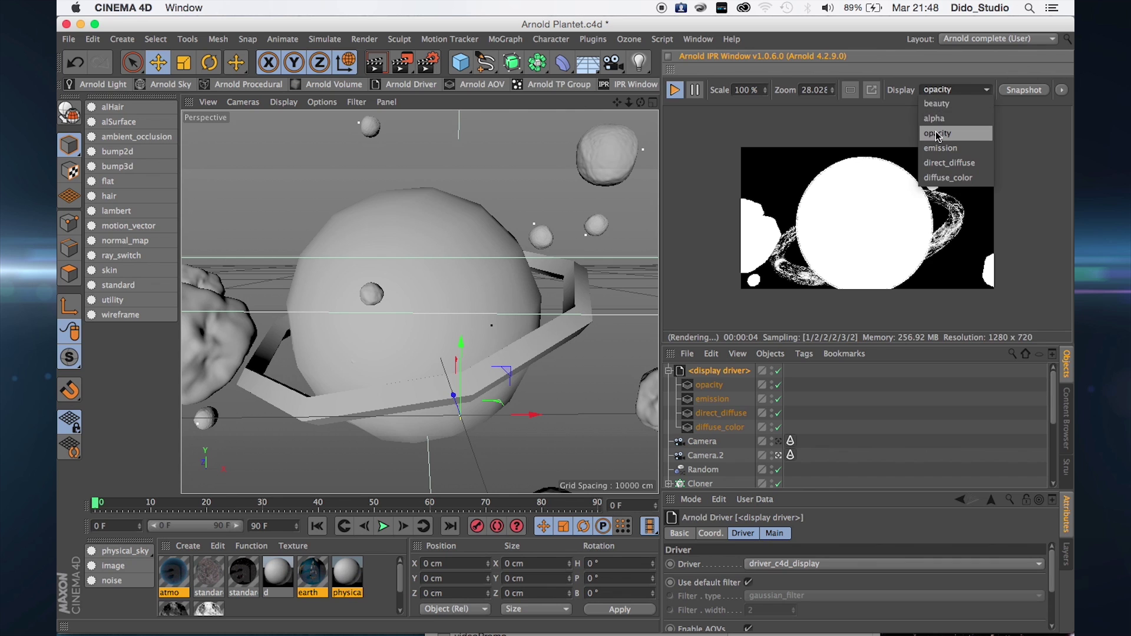
left_click(937, 133)
left_click(944, 91)
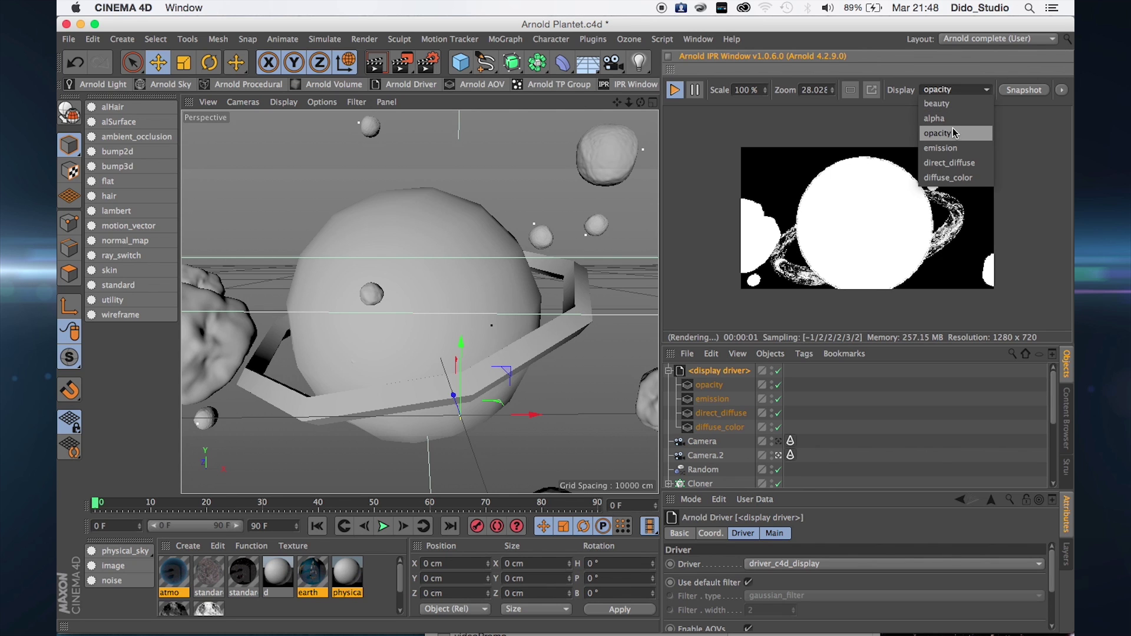
left_click(941, 148)
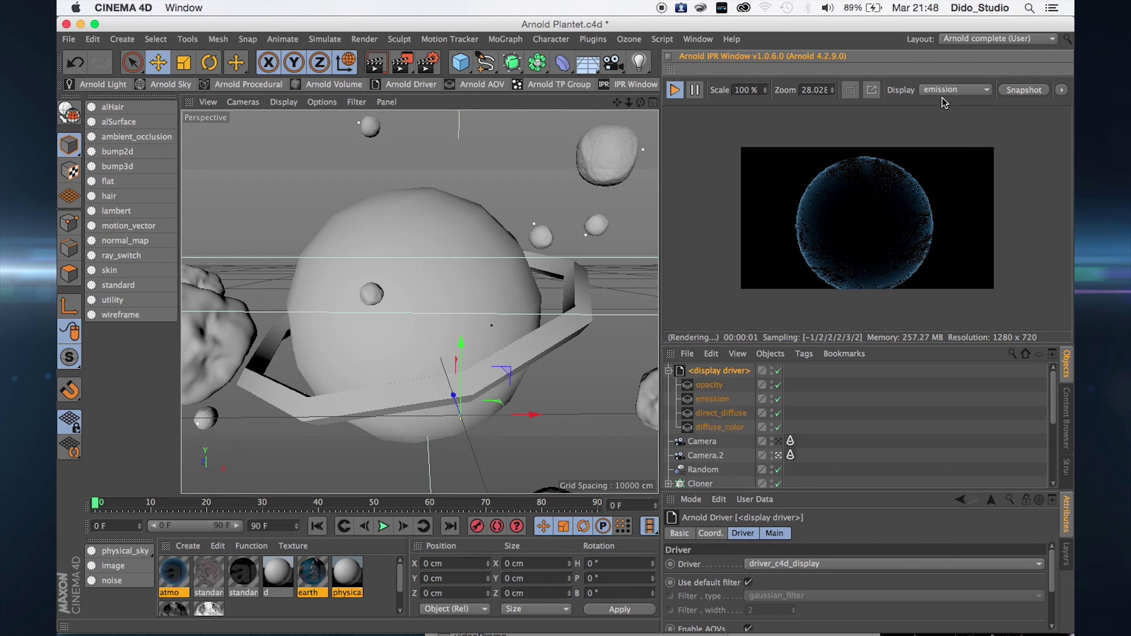
left_click(943, 92)
left_click(946, 165)
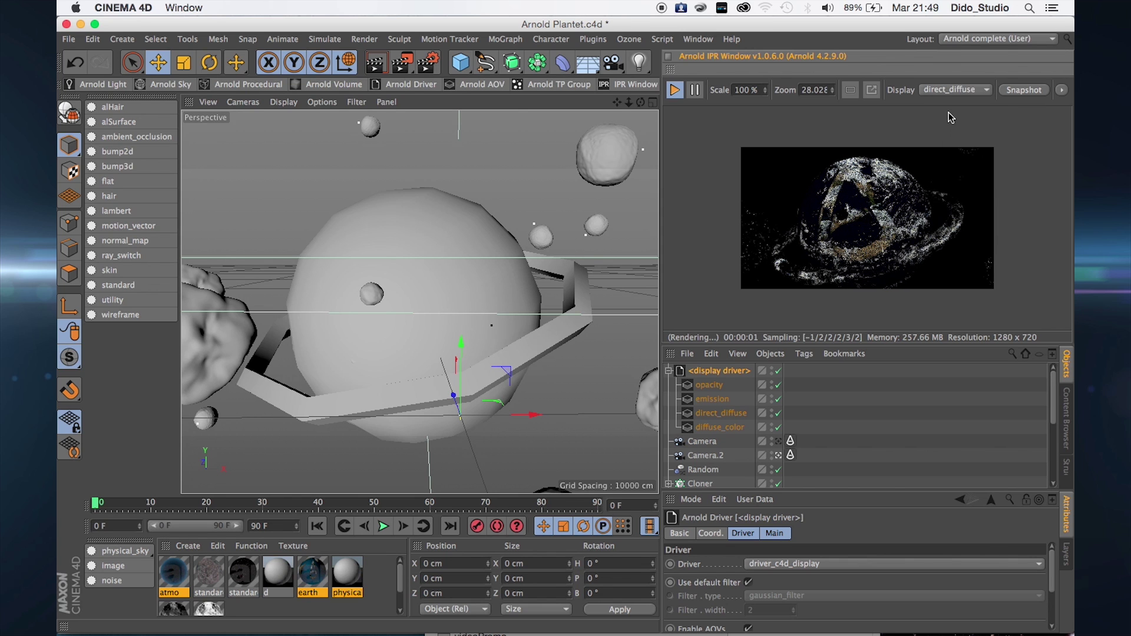
left_click(952, 90)
left_click(950, 178)
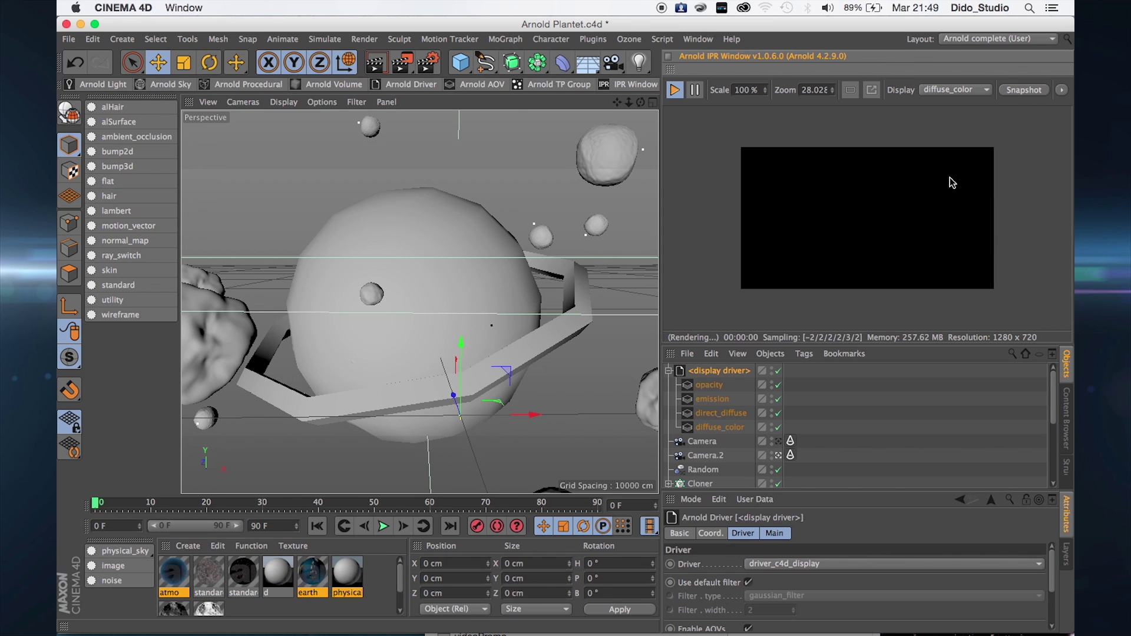
- Delete the diffuse_color AOV from the display driver and switch the IPR display to direct_diffuse
left_click(720, 427)
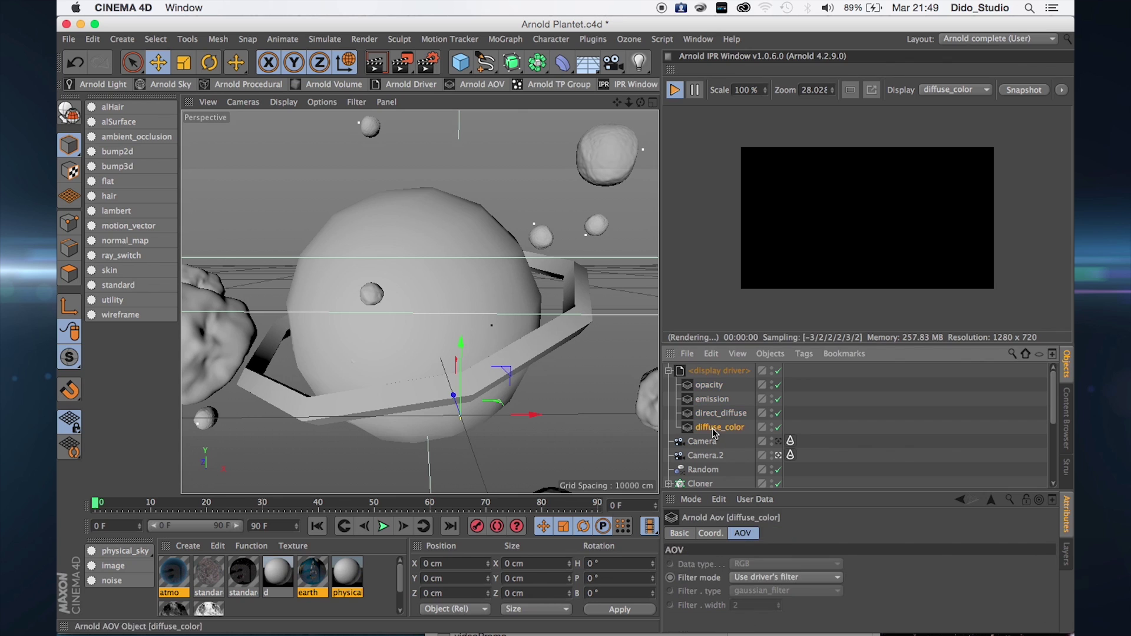
key("Delete")
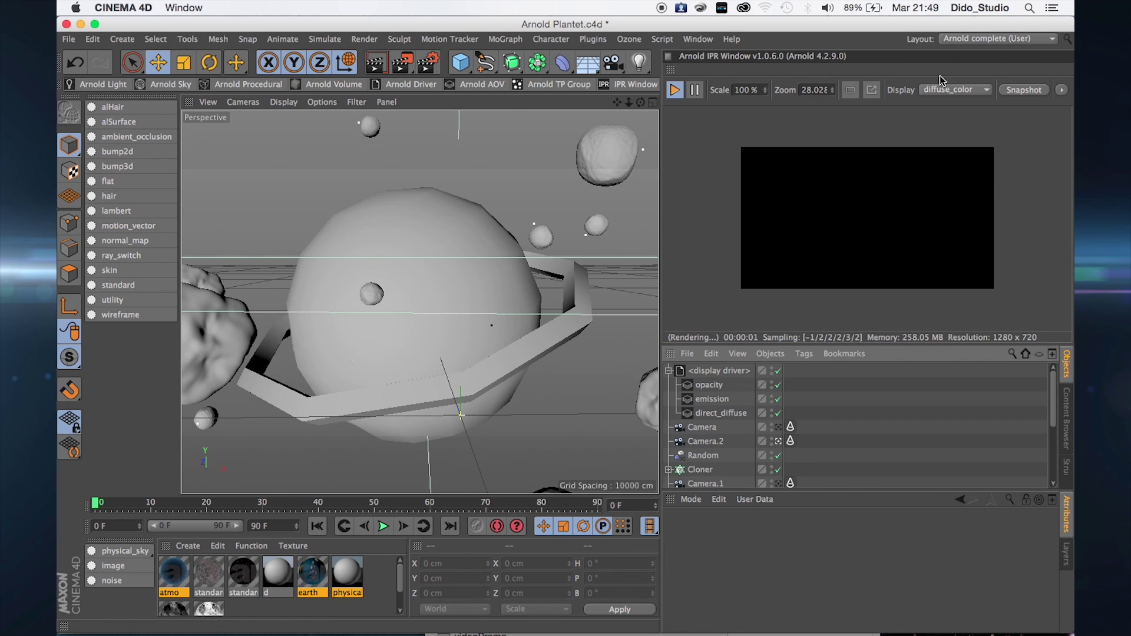
left_click(952, 90)
left_click(958, 179)
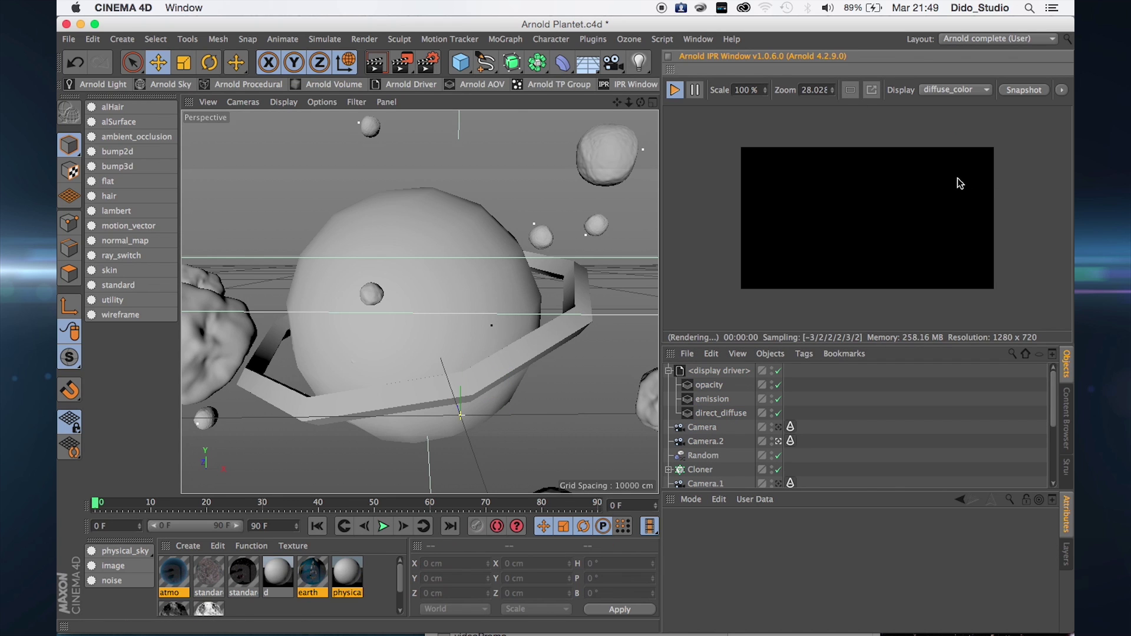
left_click(952, 91)
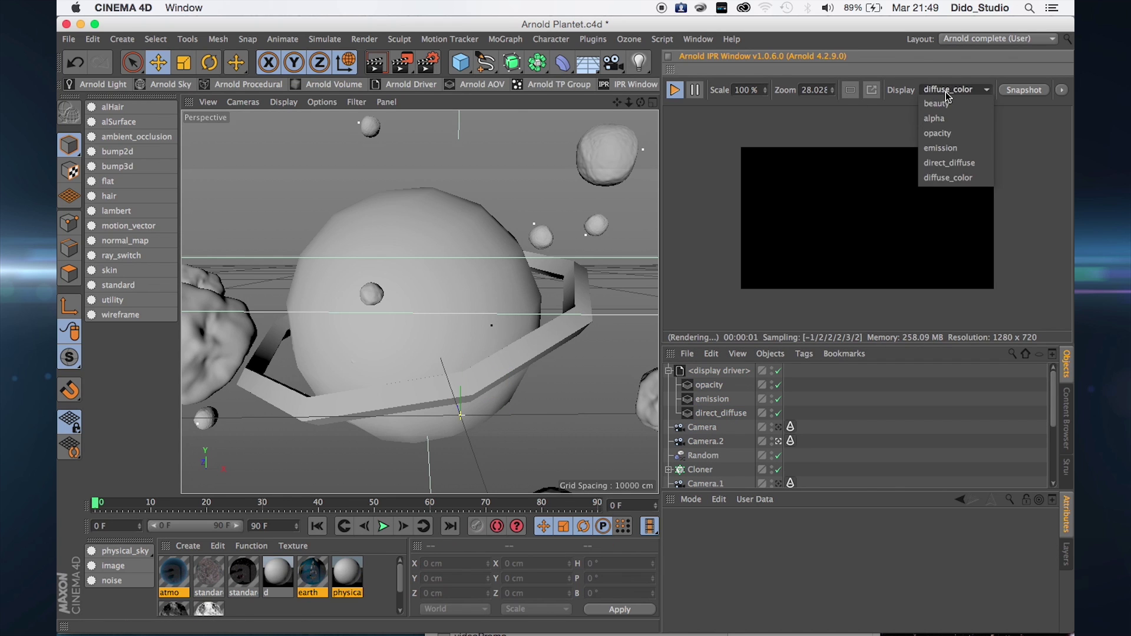
left_click(958, 164)
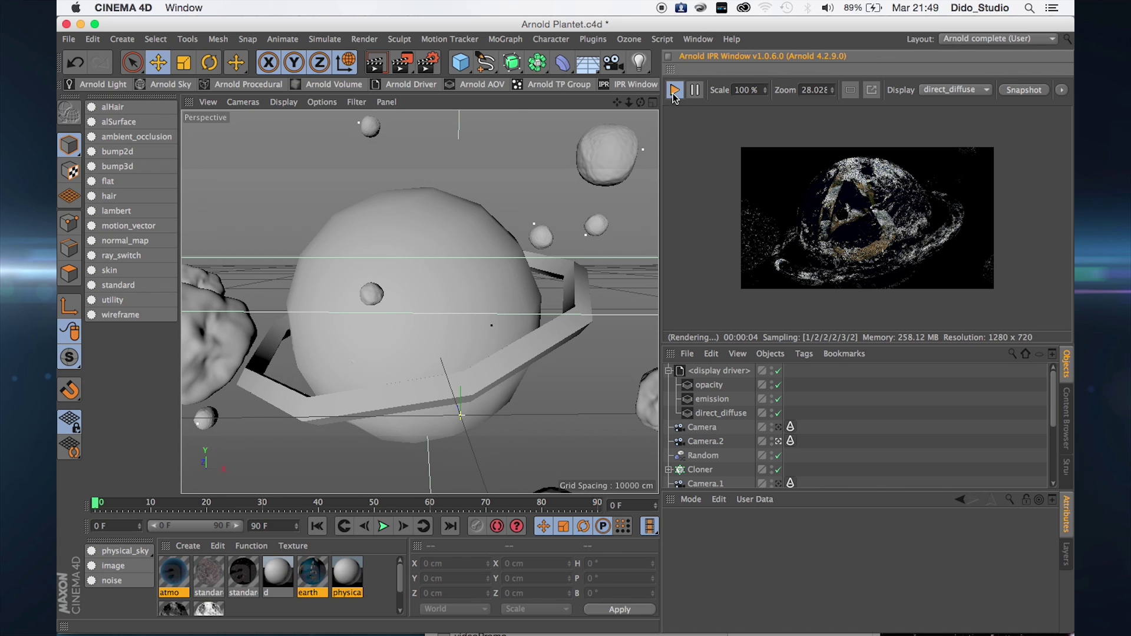
- Switch the IPR display to the beauty pass
left_click(956, 90)
left_click(941, 98)
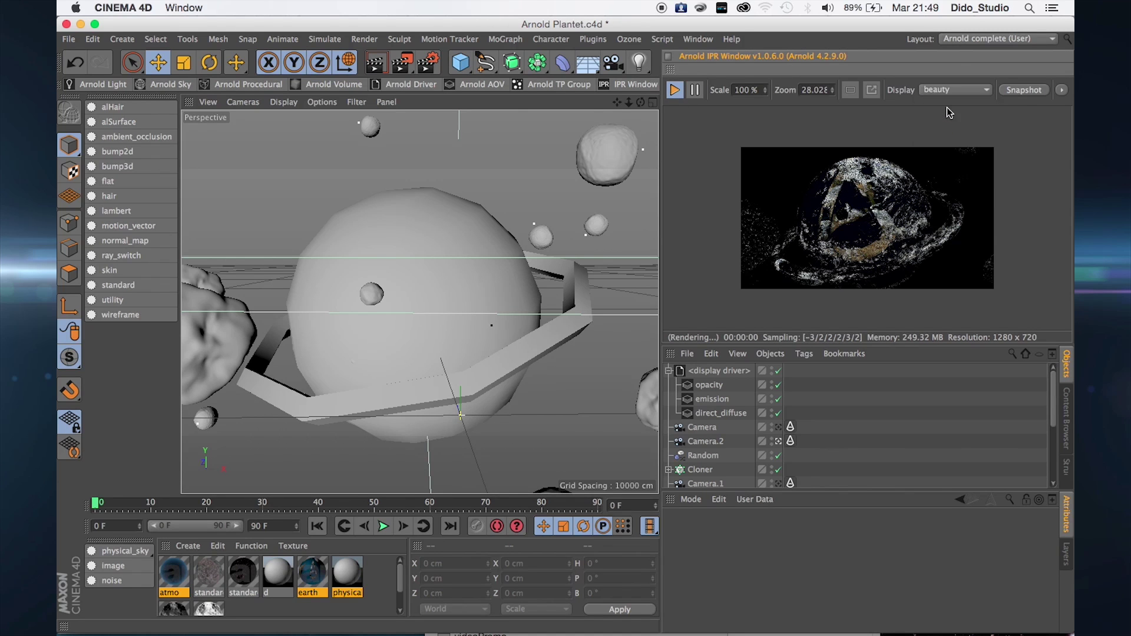
- Select the torus ring around the planet and examine its texture tag, including the assigned material and the available projection types
left_click_drag(533, 347, 556, 342)
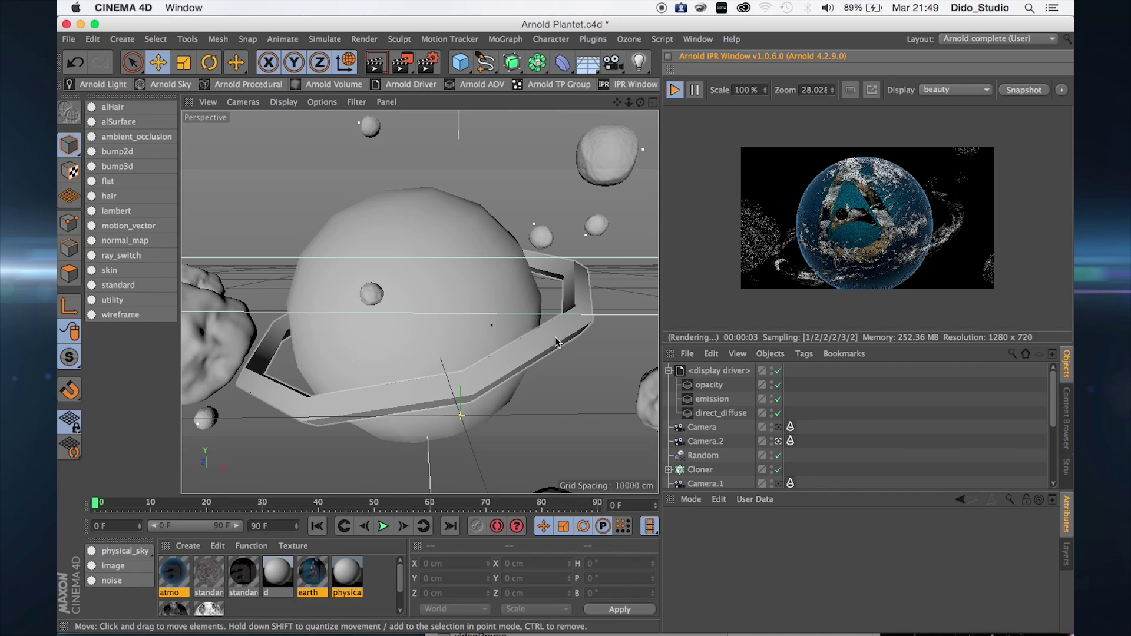
left_click(556, 341)
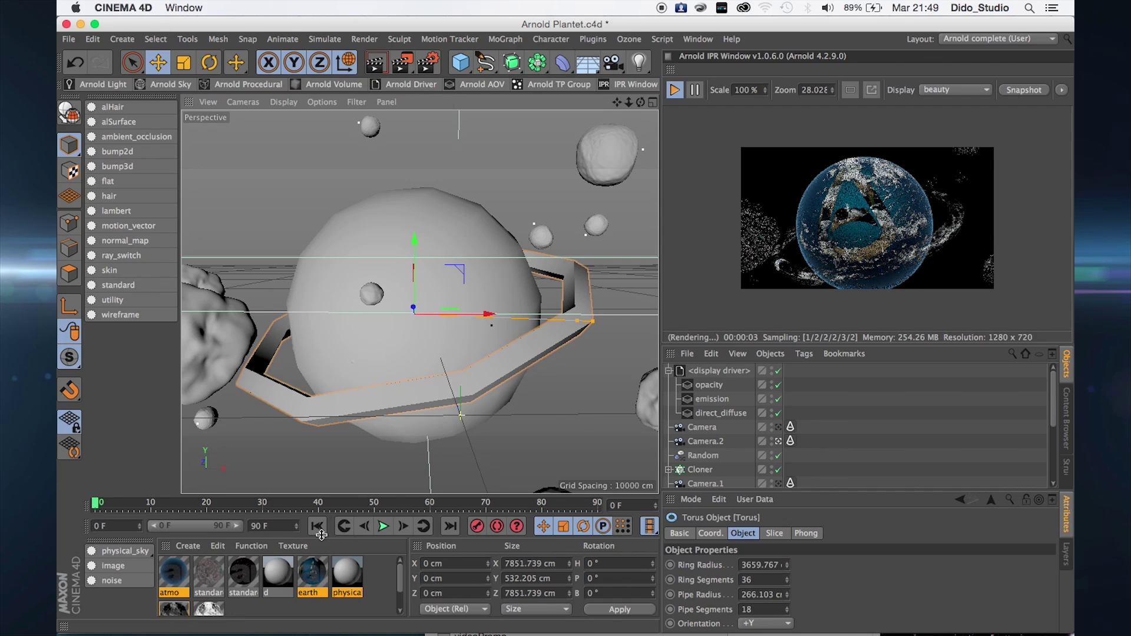
left_click_drag(758, 495, 760, 601)
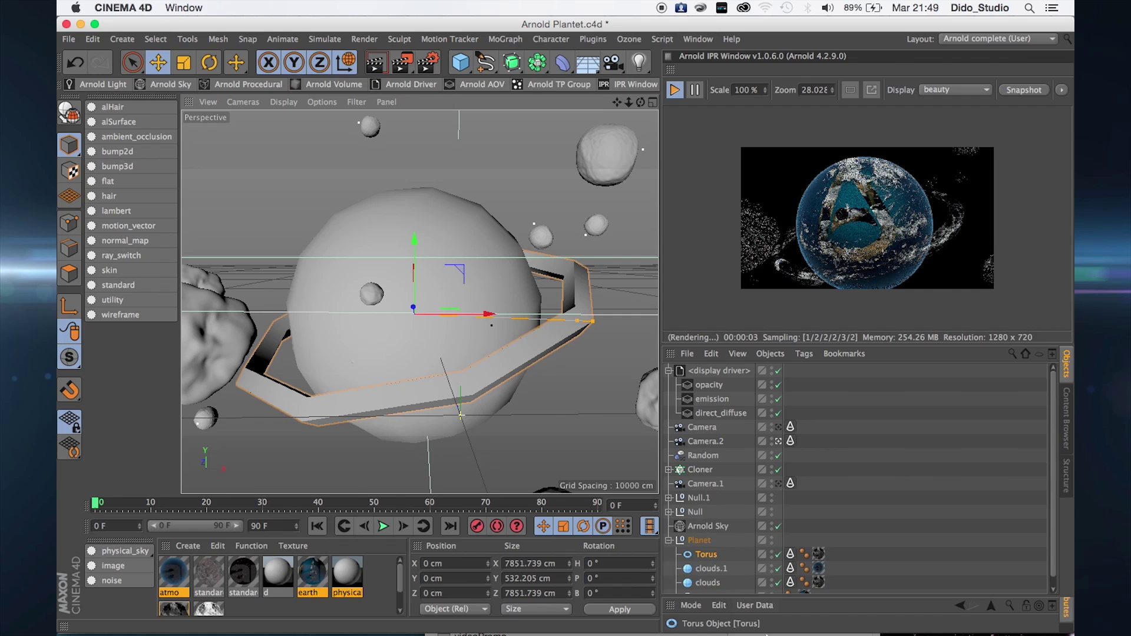
left_click(819, 554)
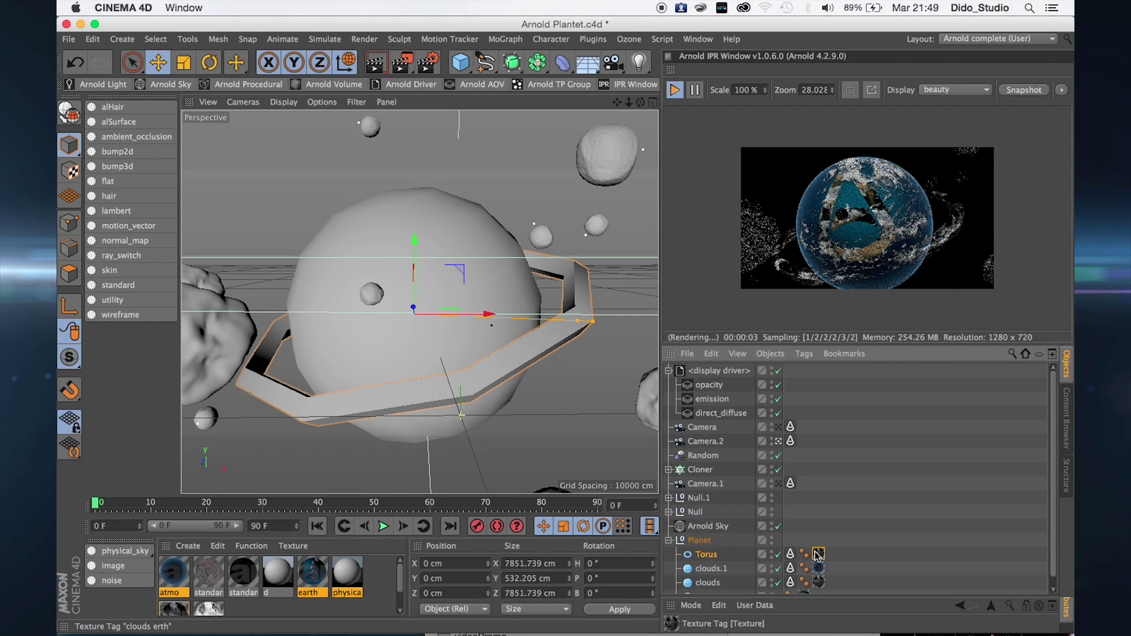
left_click_drag(804, 601, 800, 435)
left_click(794, 535)
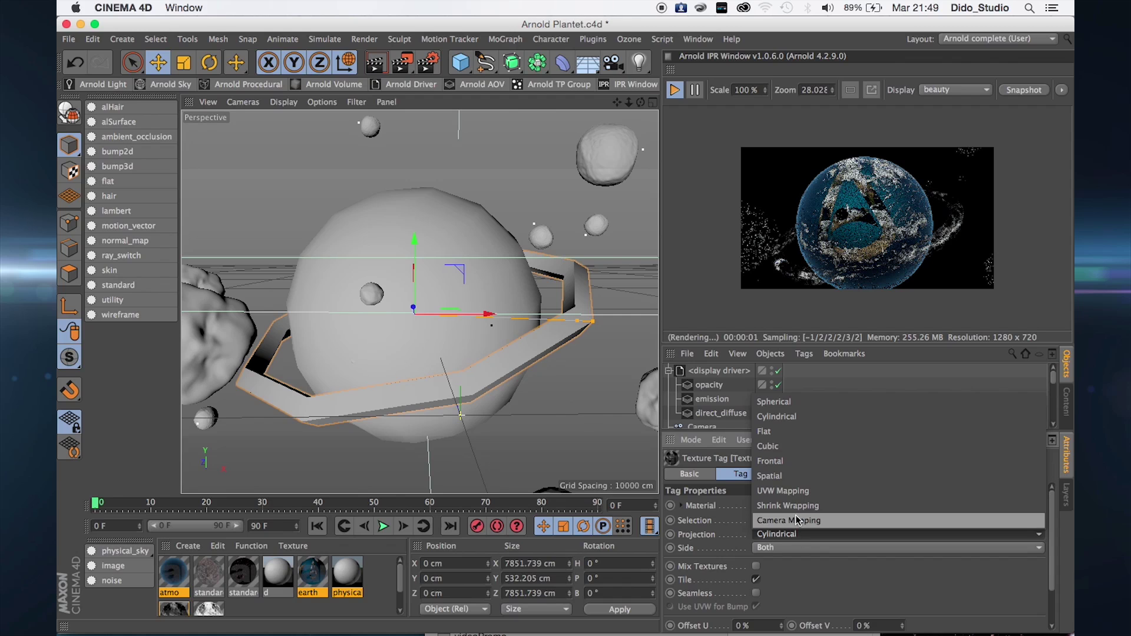
left_click(830, 615)
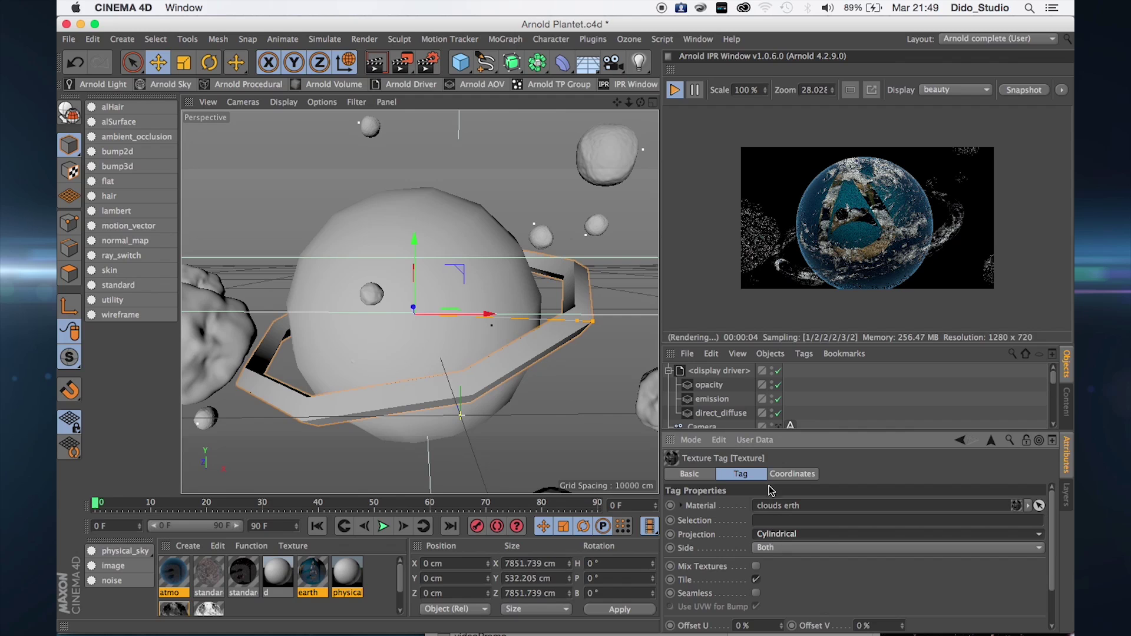
left_click(751, 438)
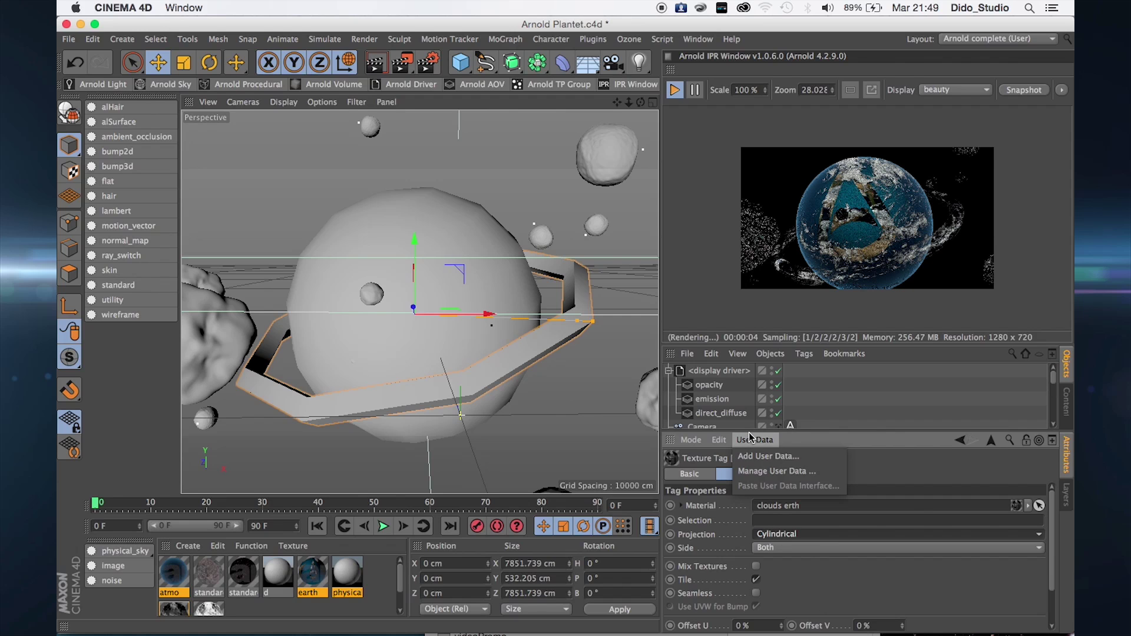
left_click(782, 562)
left_click_drag(733, 434, 751, 555)
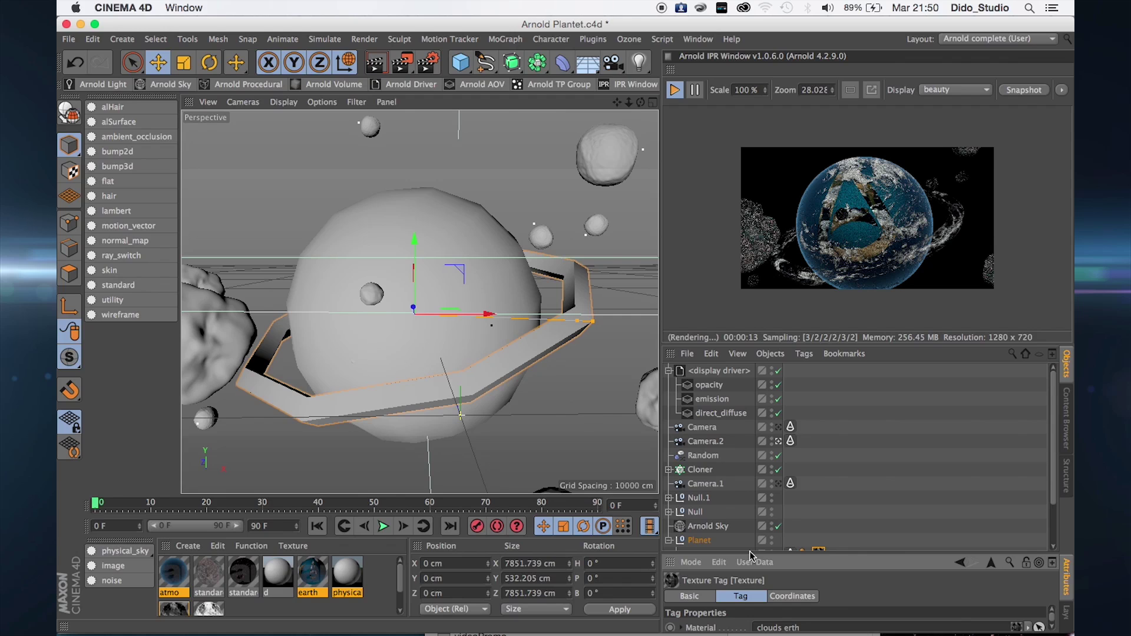